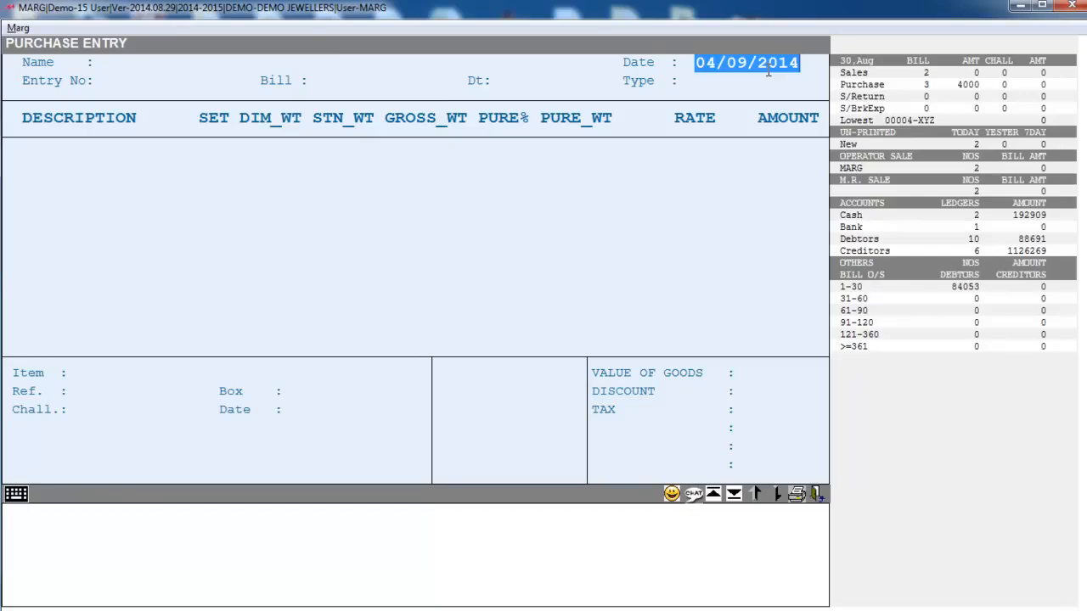
Step: Keep the entry date 04/09/2014 and select the creditor ledger listed directly below CASH PURCHASE as the supplier
key("Return")
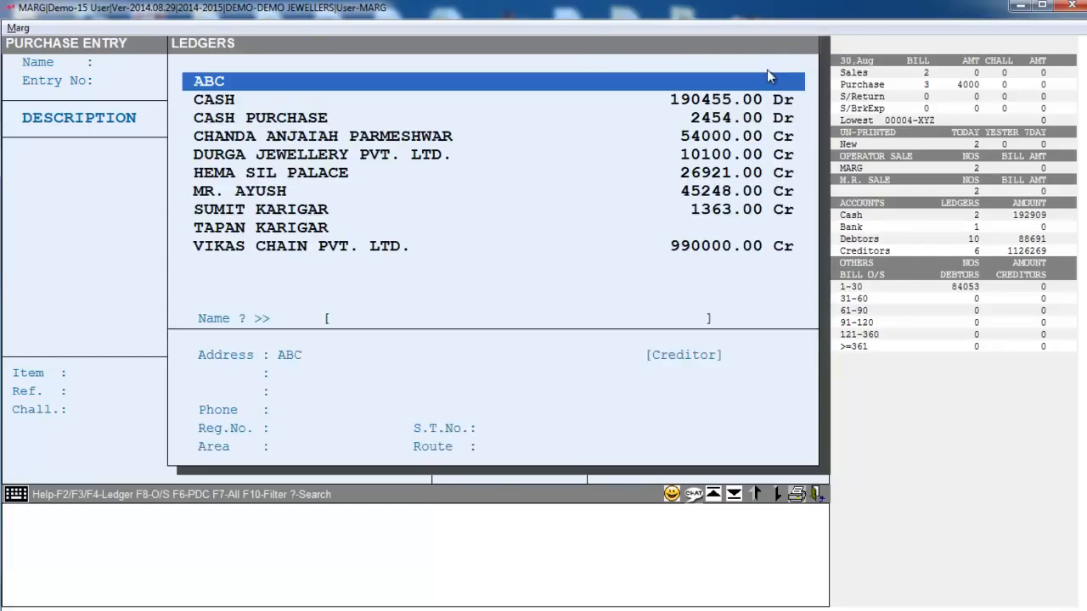
key("Down")
key("Down")
key("Down")
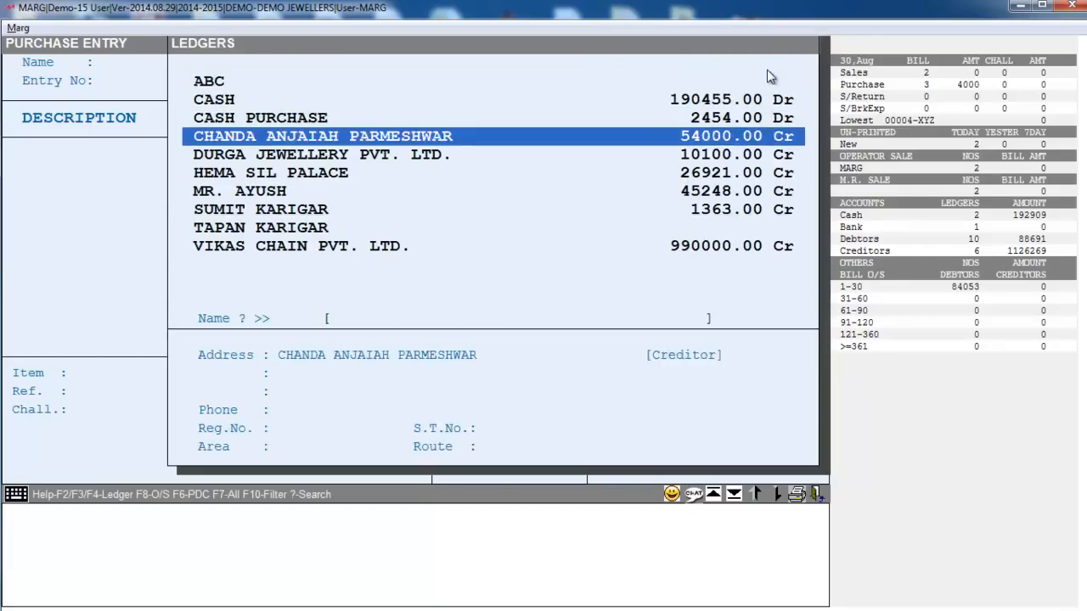
key("Return")
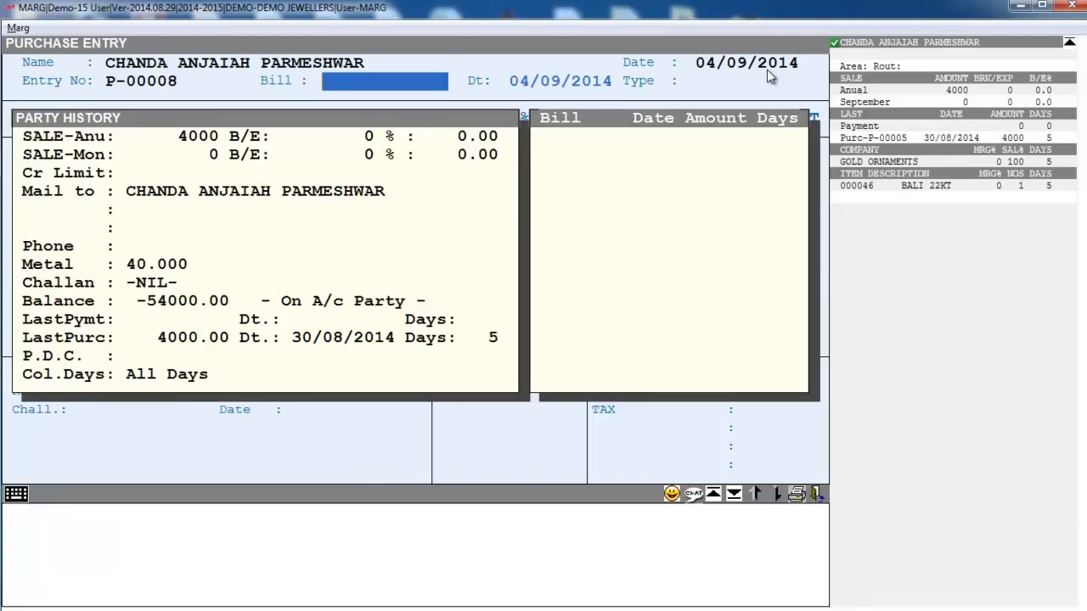
Step: Enter the supplier's bill number, keeping the bill date 04/09/2014 and the purchase type LP TAX FREE
type("234235")
key("Return")
key("Return")
key("Return")
key("Return")
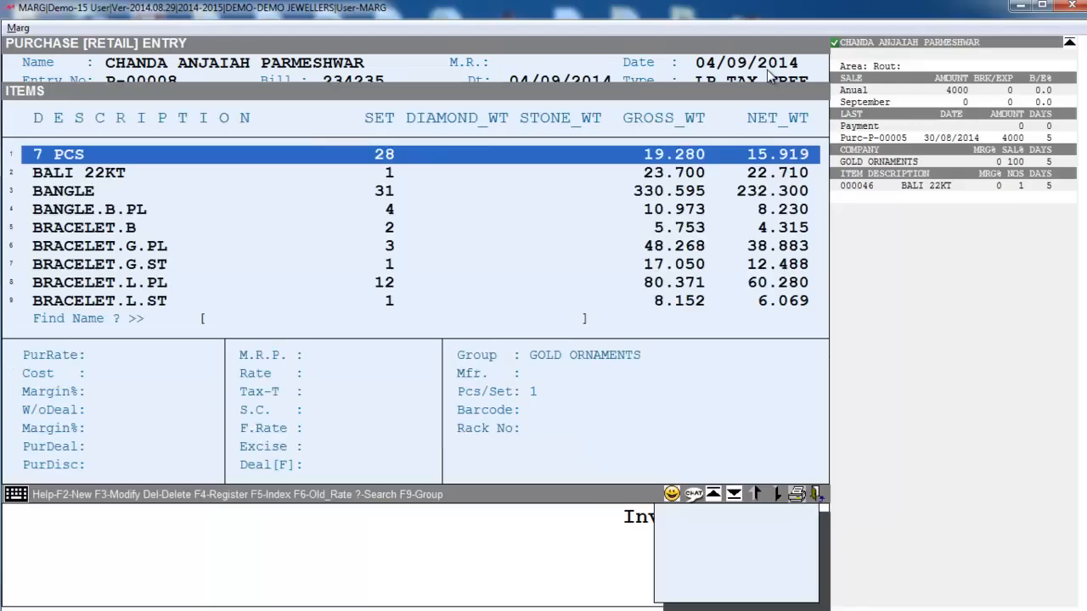
Step: Add the item DI BRACLET to the purchase with reference DI000003 and open its description details
type("DI")
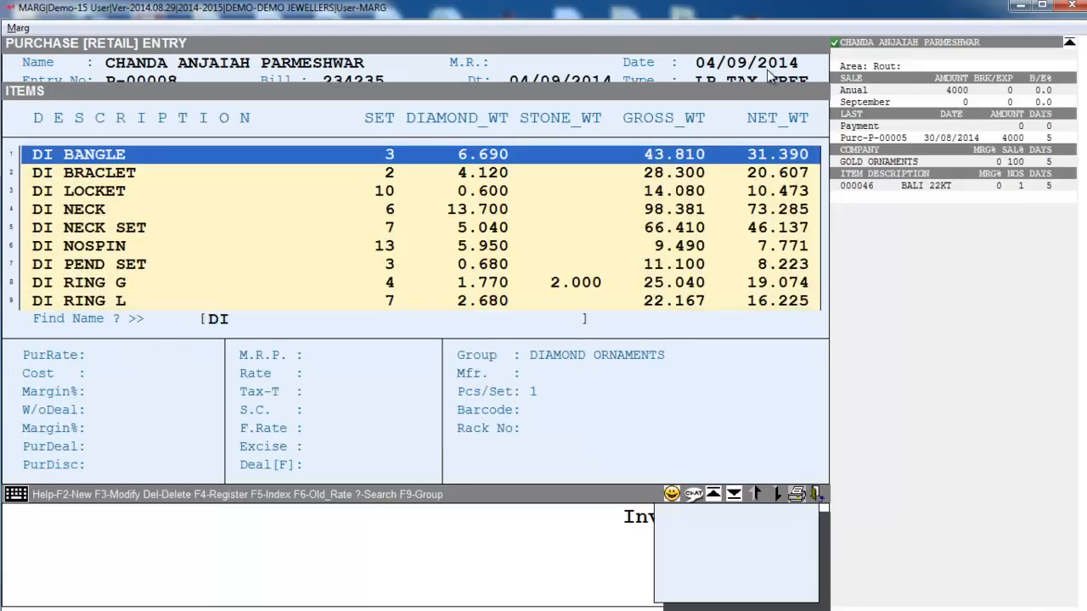
key("Down")
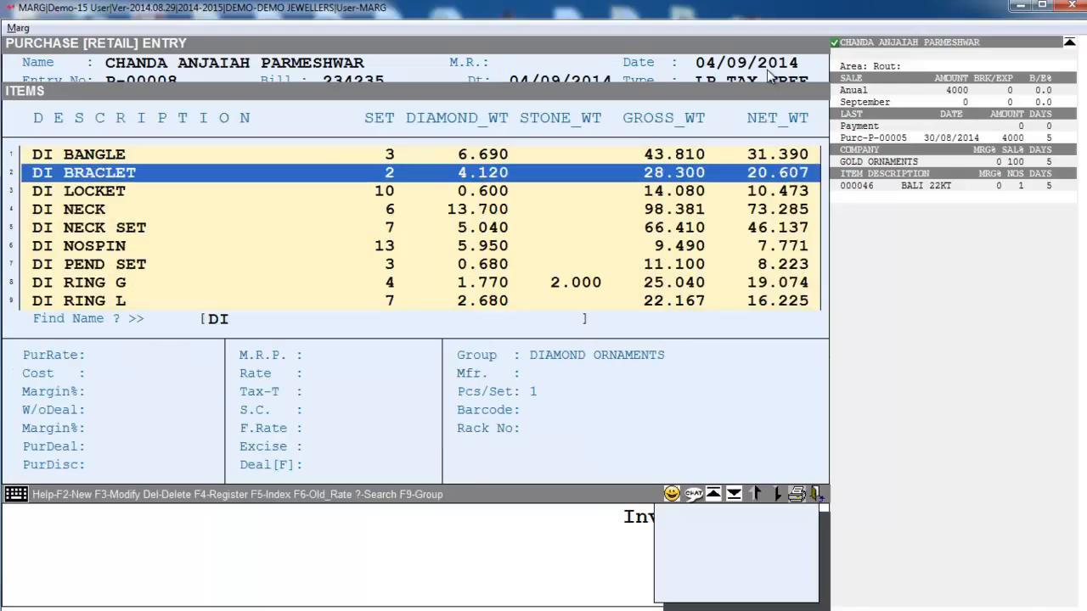
key("Return")
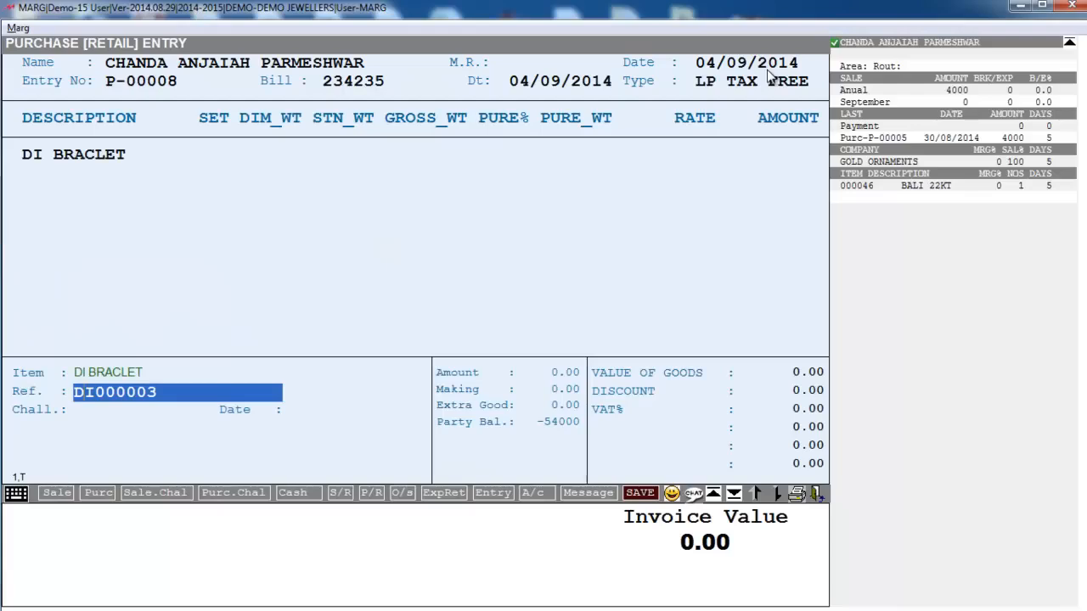
key("Return")
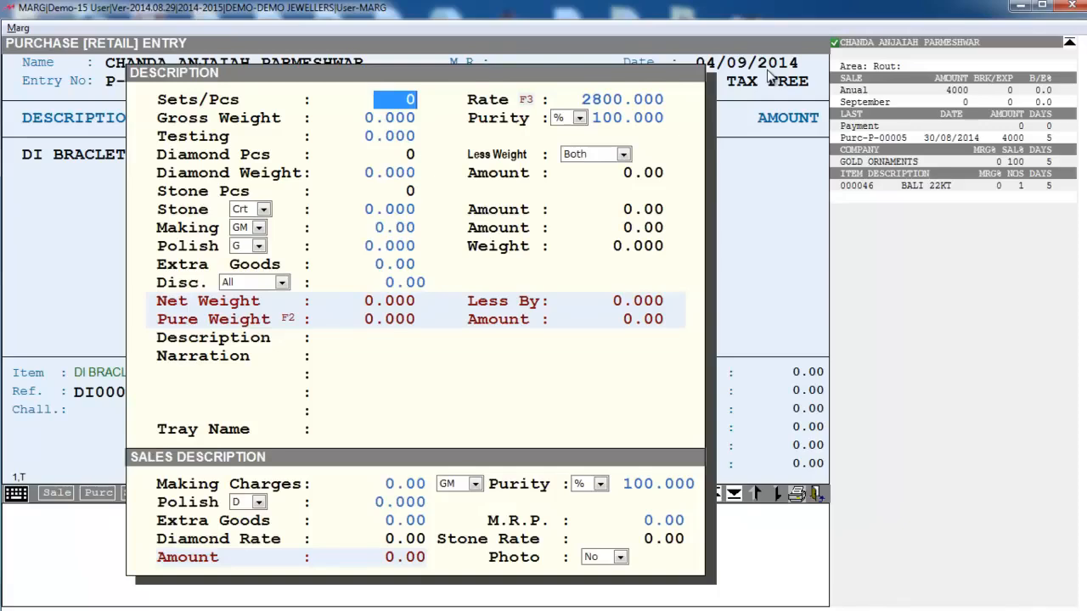
Step: Set the bracelet's quantity to 1 set and gross weight to 30.000, keeping the rate at 2800
type("1")
key("Return")
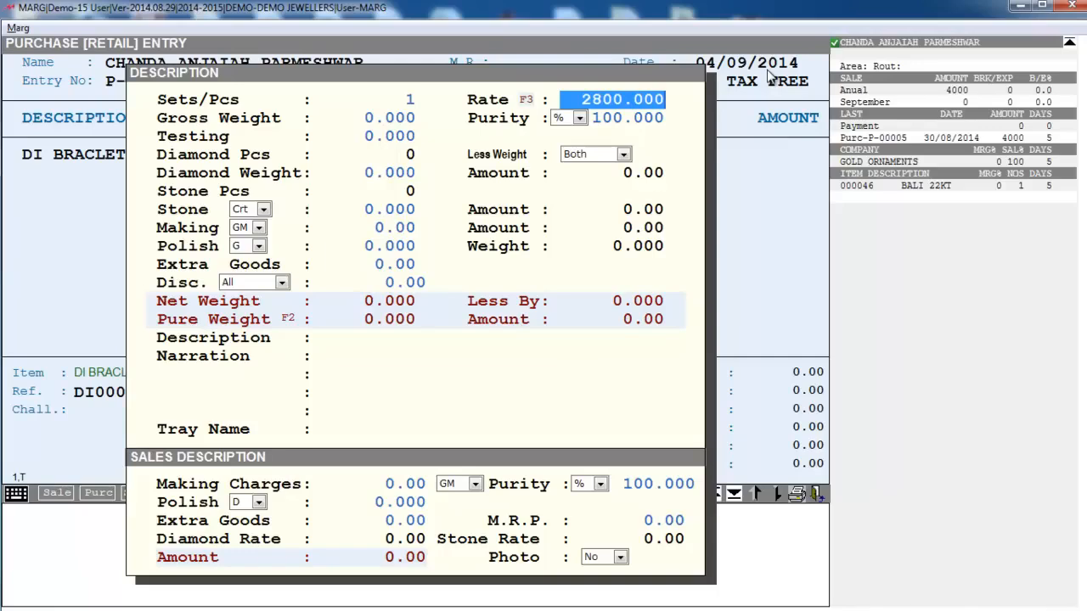
key("Return")
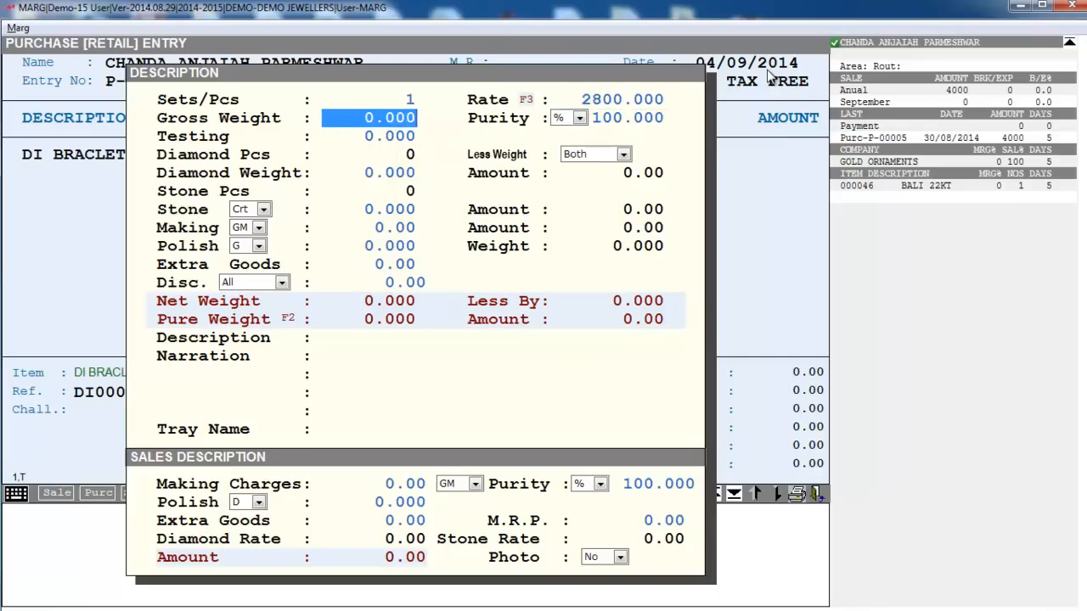
type("30 .")
key("Return")
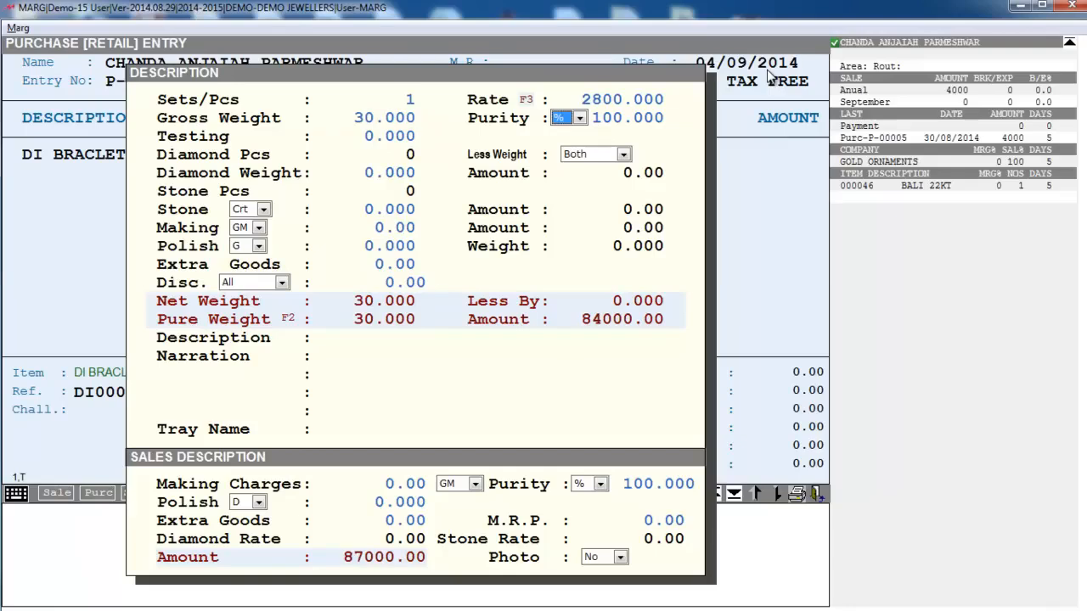
Step: Set the bracelet's purity to 18 Crt and keep the less-weight option as Both
key("Down")
key("Down")
key("Return")
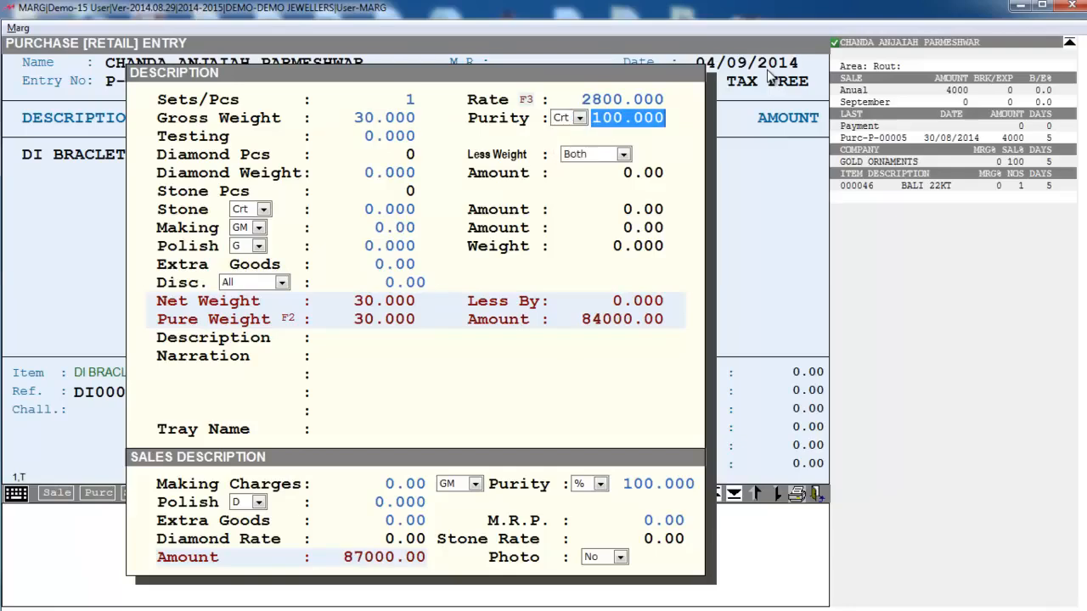
type("18 .")
key("Return")
key("Return")
key("Return")
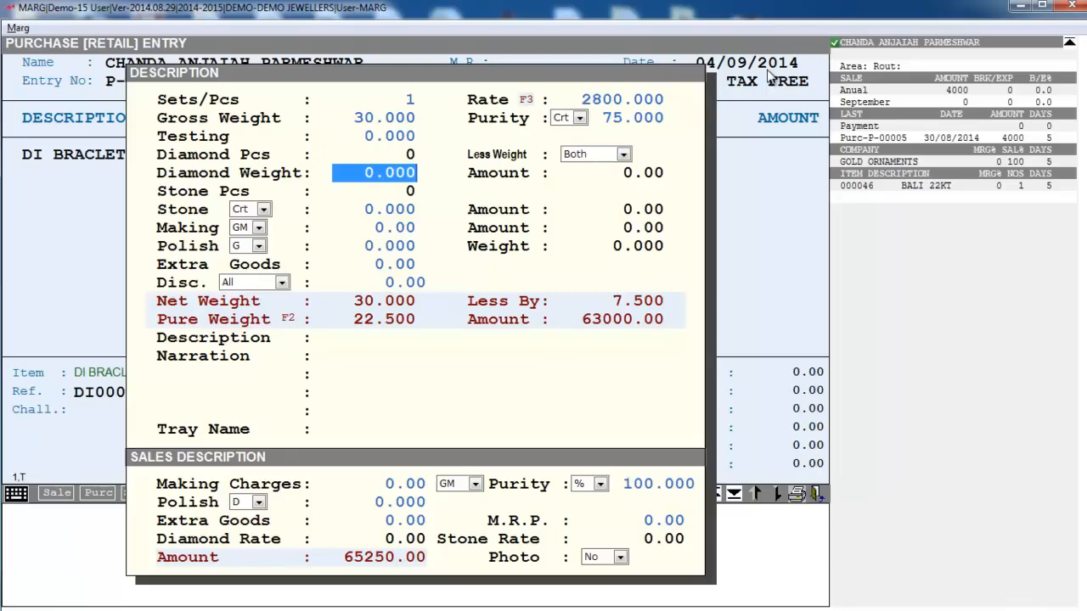
Step: Enter a diamond weight of 1.200 and choose the DIAMOND item, rated by weight (W)
type("1.2")
key("Return")
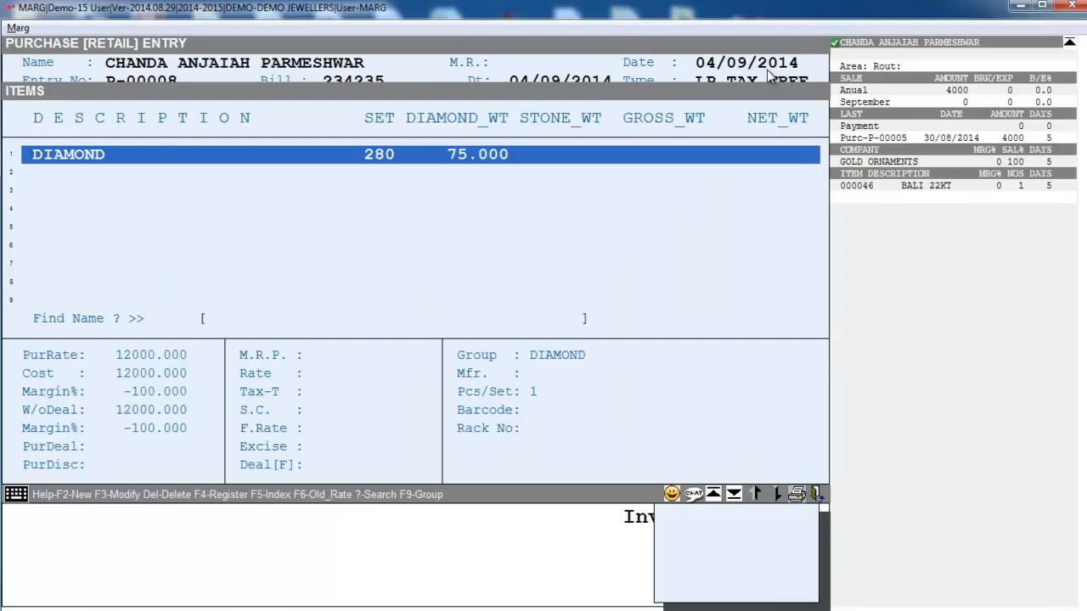
key("Return")
key("Return")
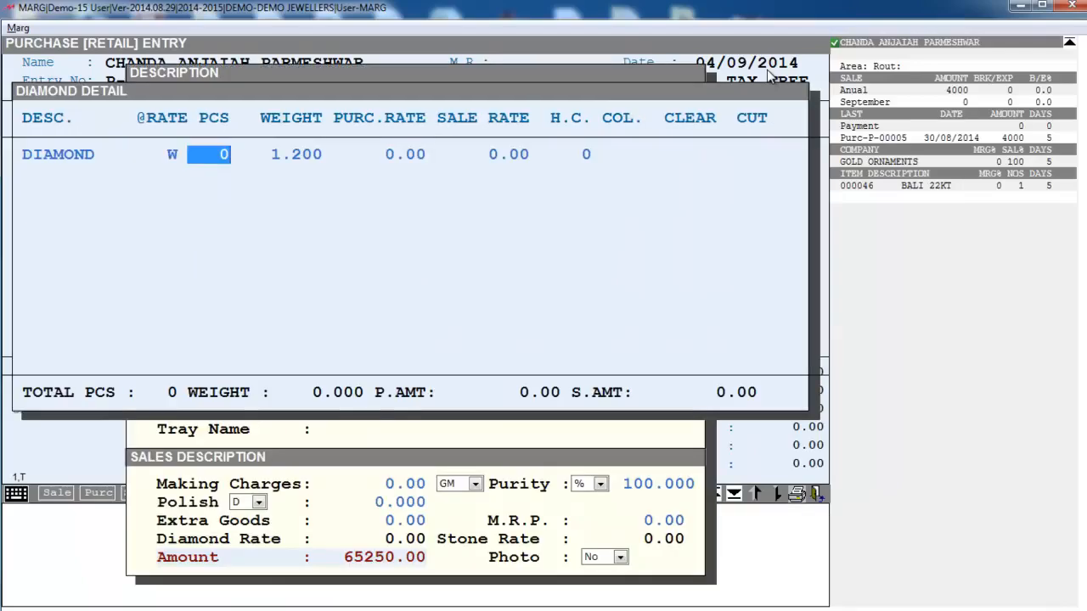
Step: Set the diamond line to 300 pieces with a purchase rate of 12000 and a sale rate of 25000
type("300")
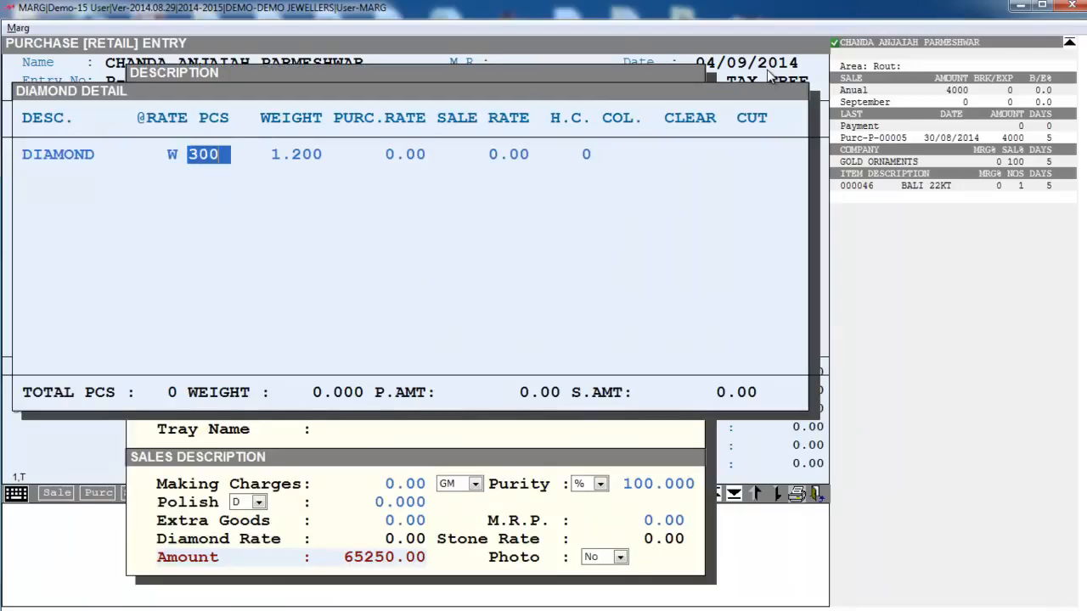
key("Return")
key("Return")
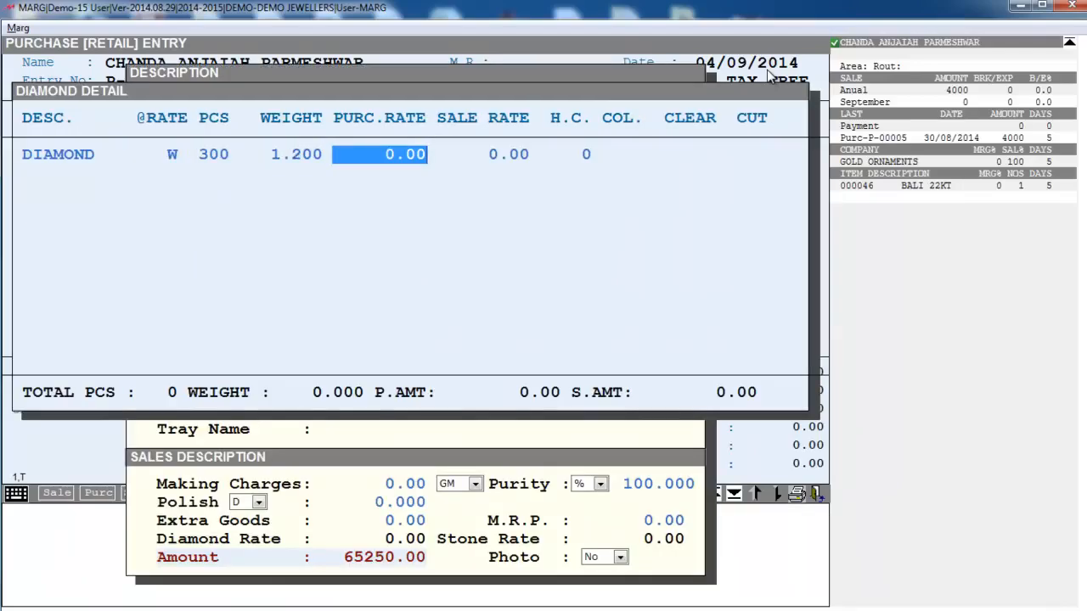
type("12000 .")
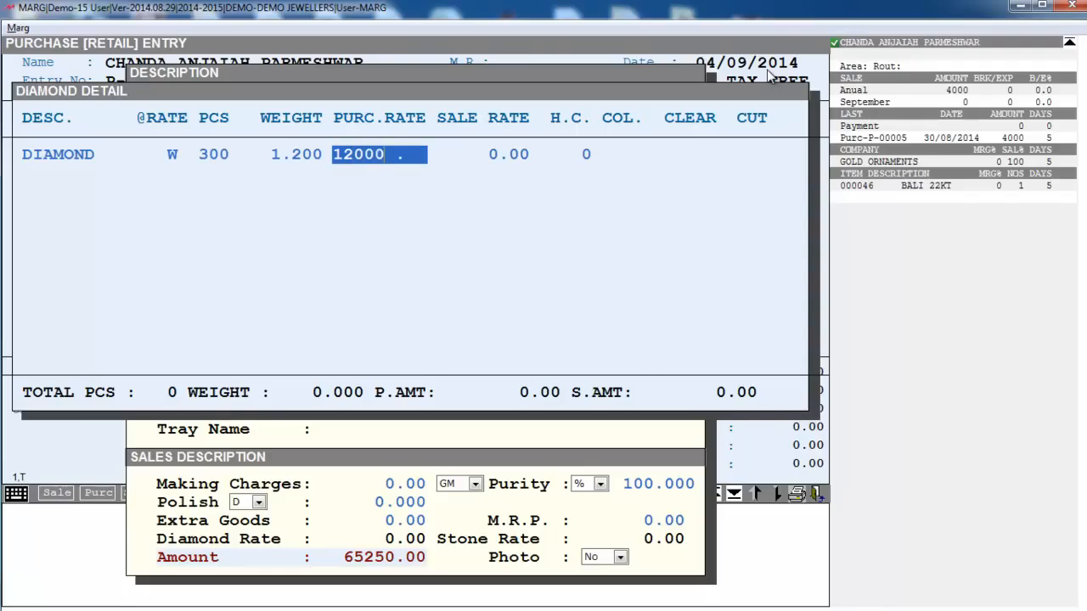
key("Return")
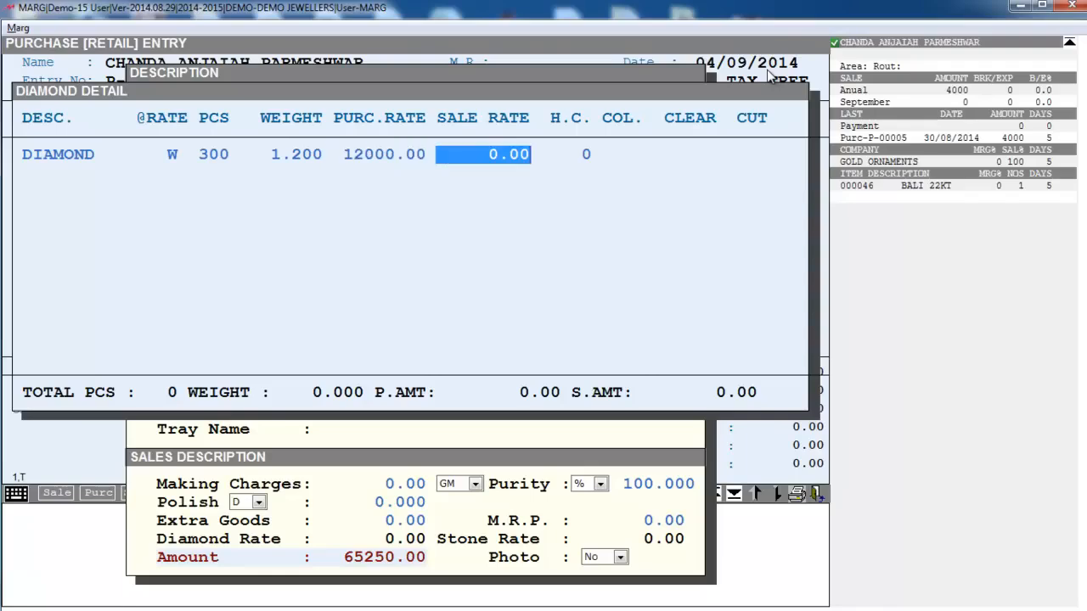
type("2500 .")
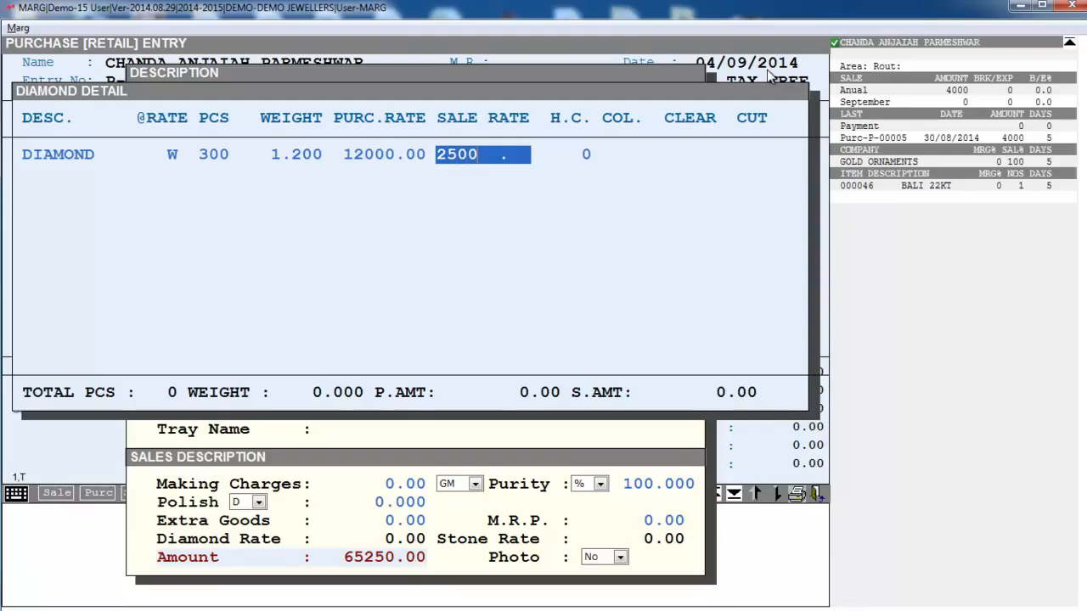
type("0")
key("Return")
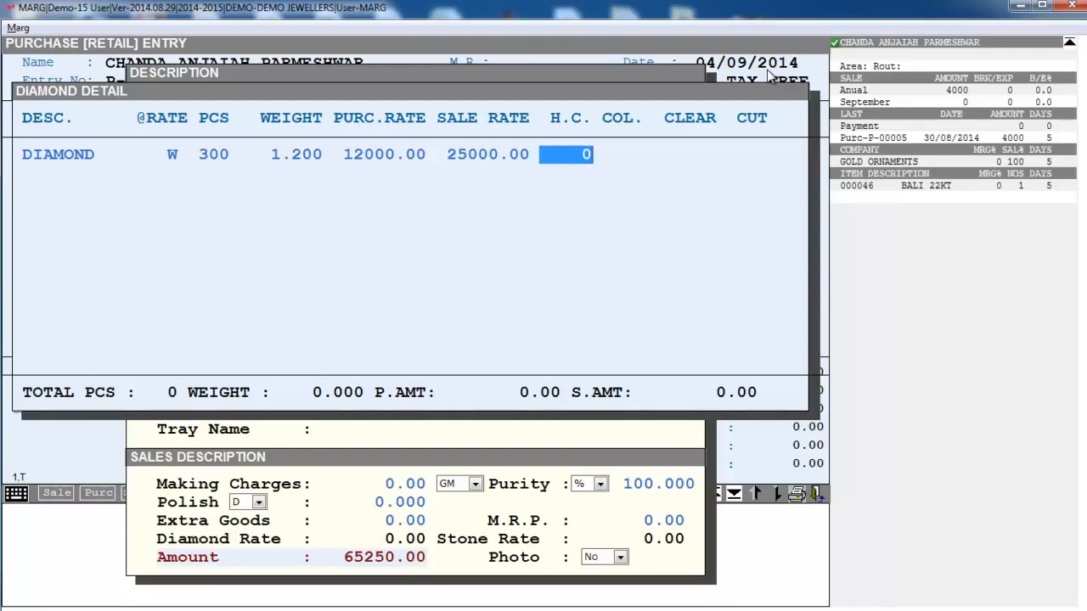
Step: Complete the diamond line with colour G-H, clarity VSI-1 and cut RD, and close the diamond details
key("Return")
type("G")
key("Return")
type("H")
key("Return")
type("VSI-")
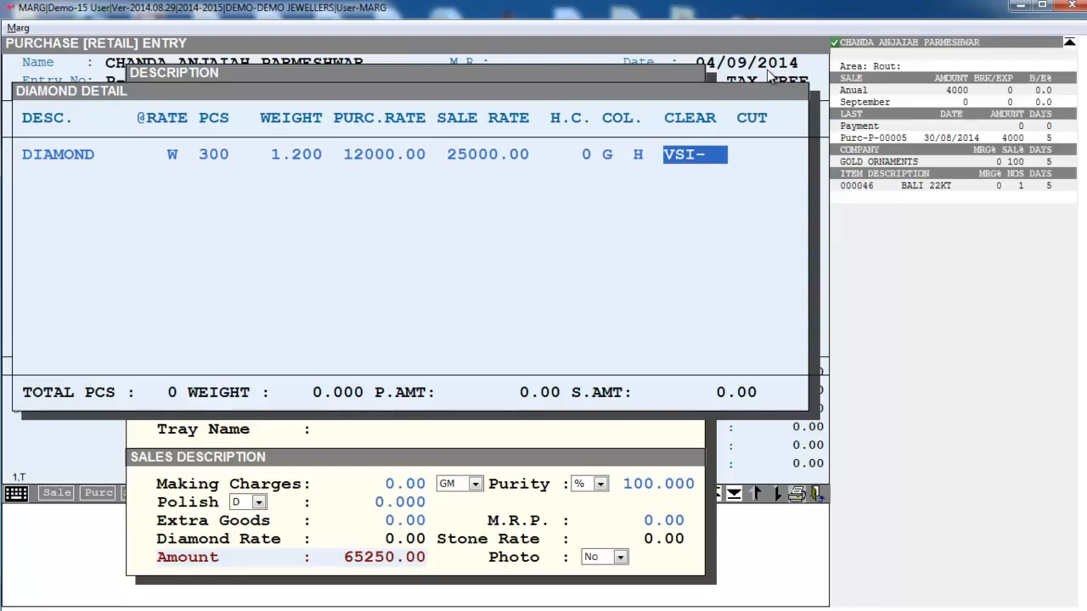
type("1")
key("Return")
type("RD")
key("Return")
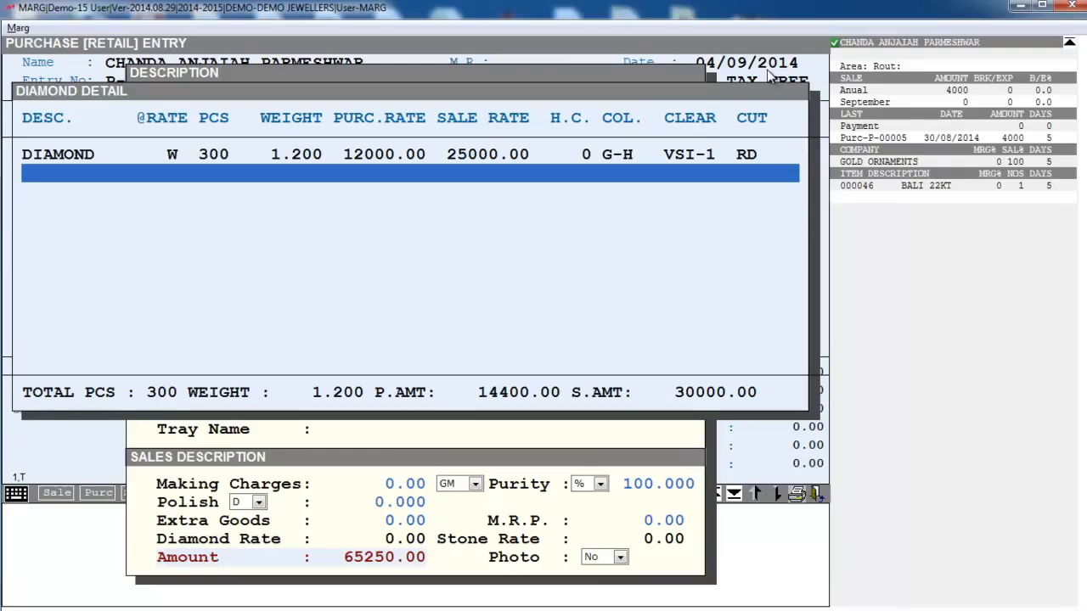
key("Escape")
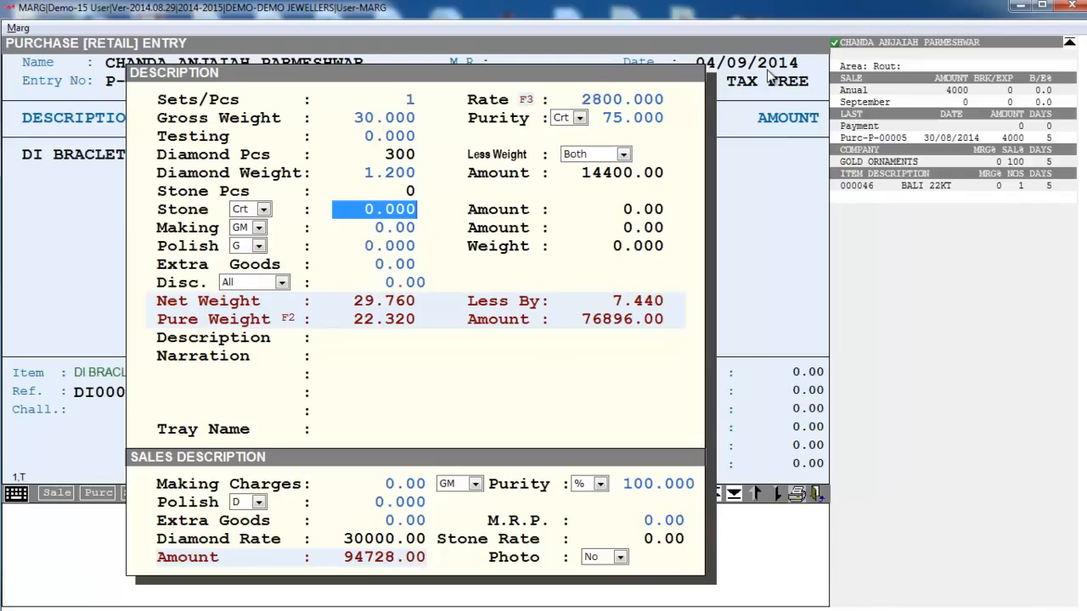
Step: Enter a stone weight of 3.400 and choose the STONE item, rated by weight (W)
type("3.4")
key("Return")
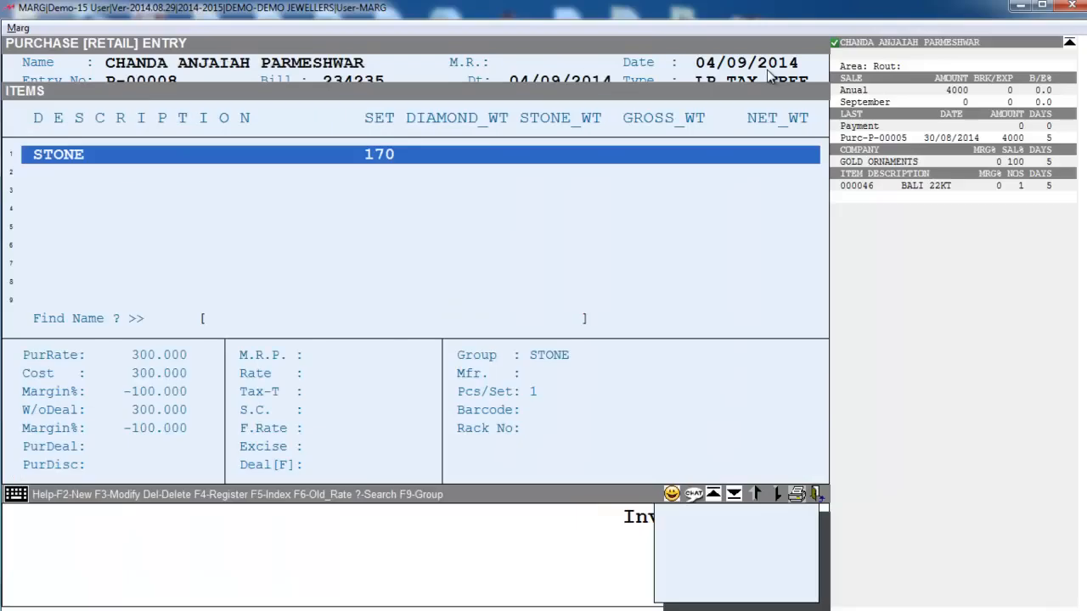
key("Return")
key("Return")
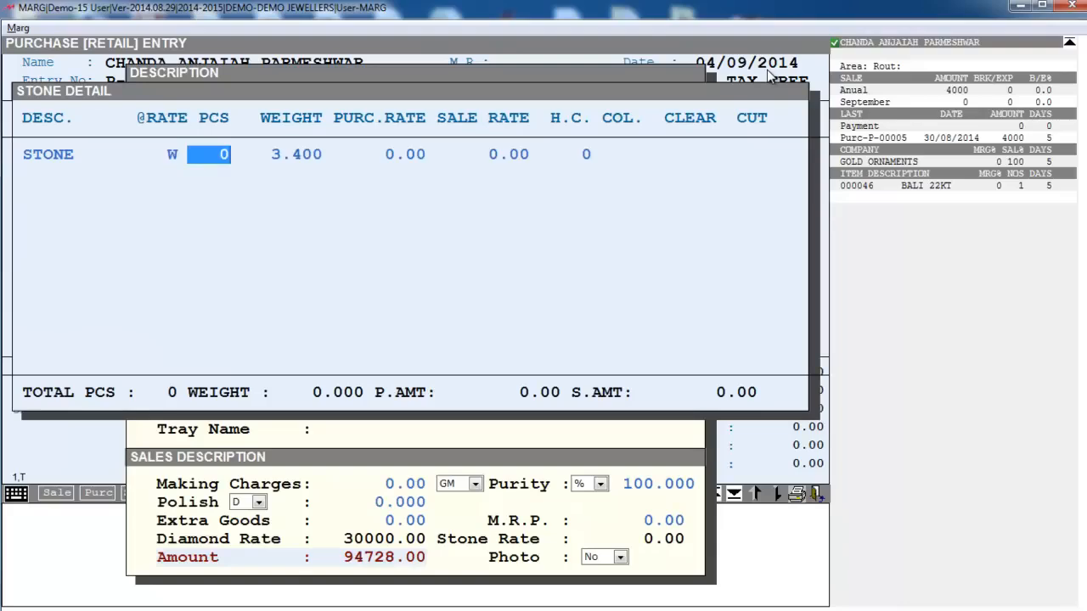
Step: Set the stone line to 20 pieces, purchase rate 400 and sale rate 700, and close the stone details
type("20")
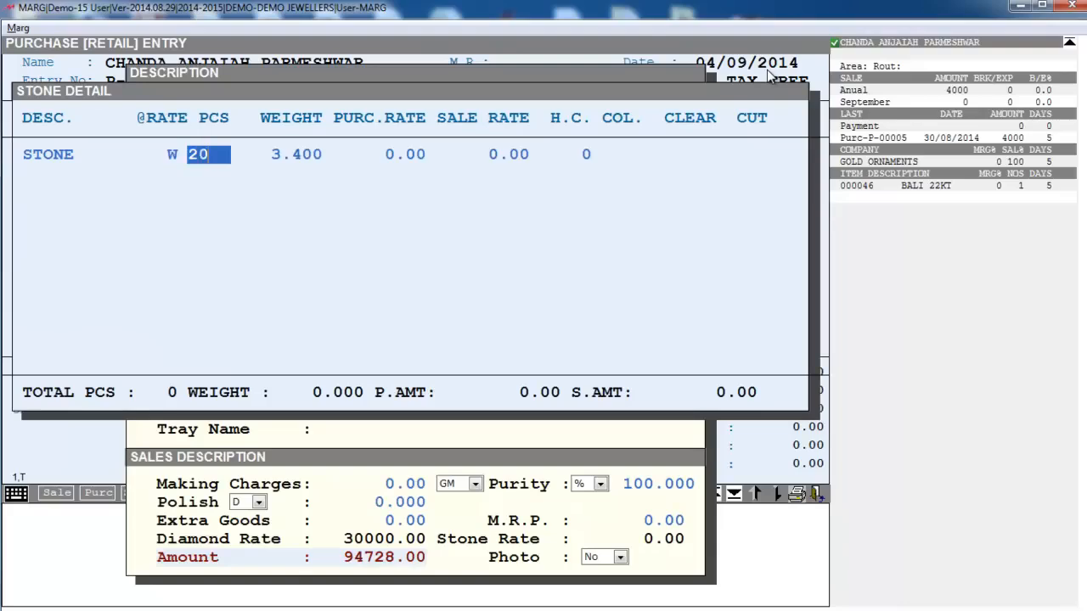
key("Return")
key("Return")
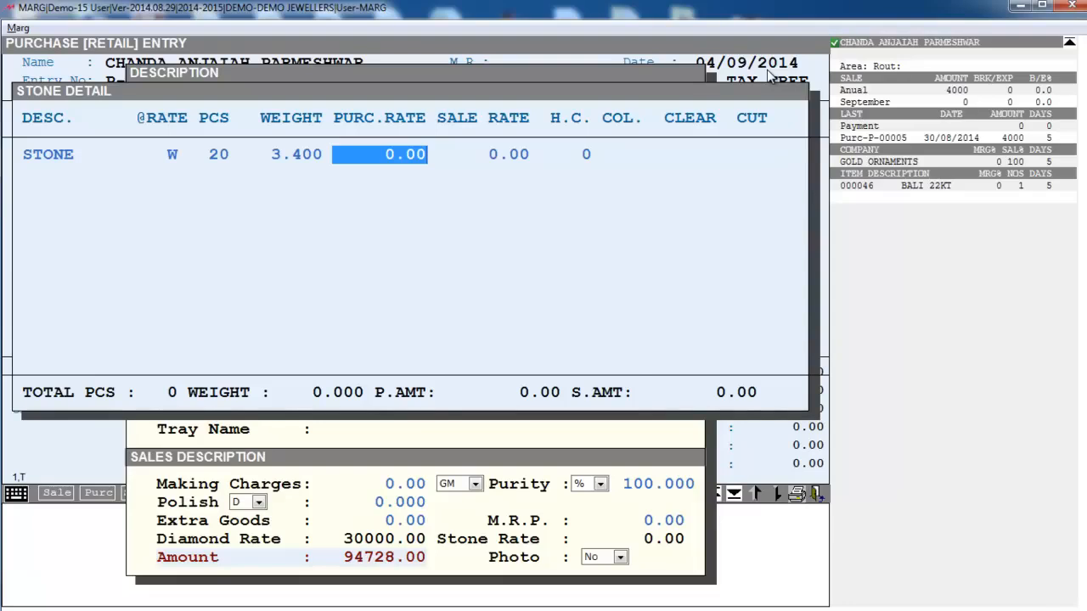
type("400 .")
key("Return")
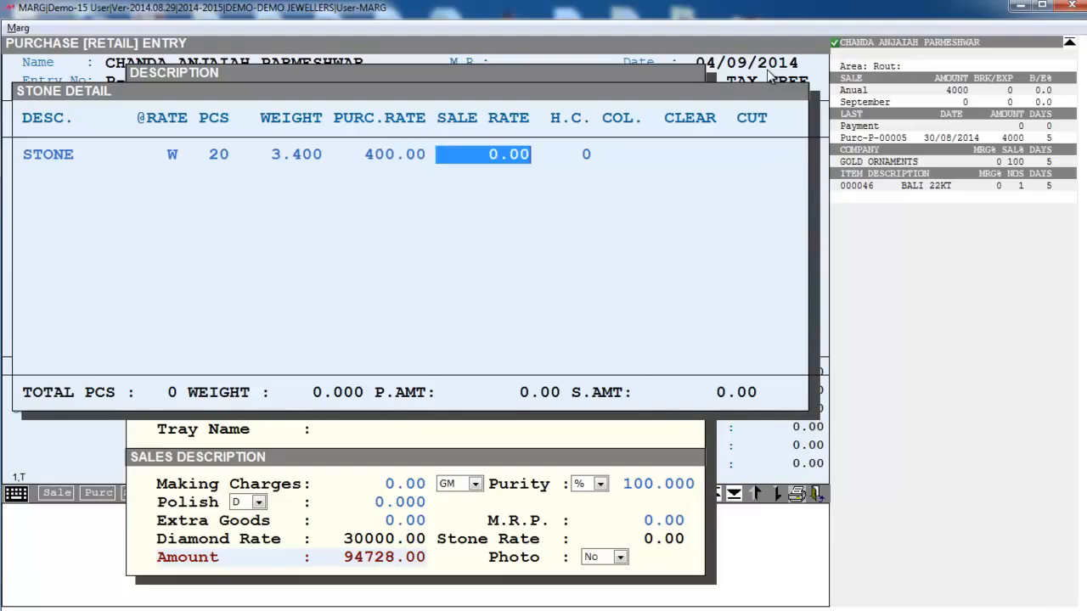
type("700 .")
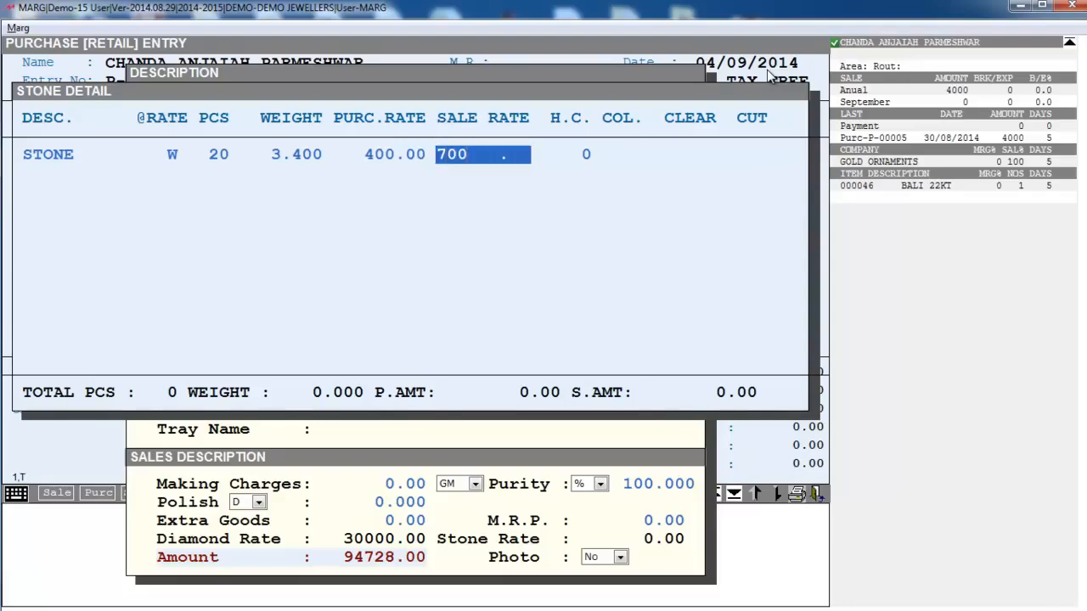
key("Return")
key("Return")
key("Return")
key("Return")
key("Return")
key("Escape")
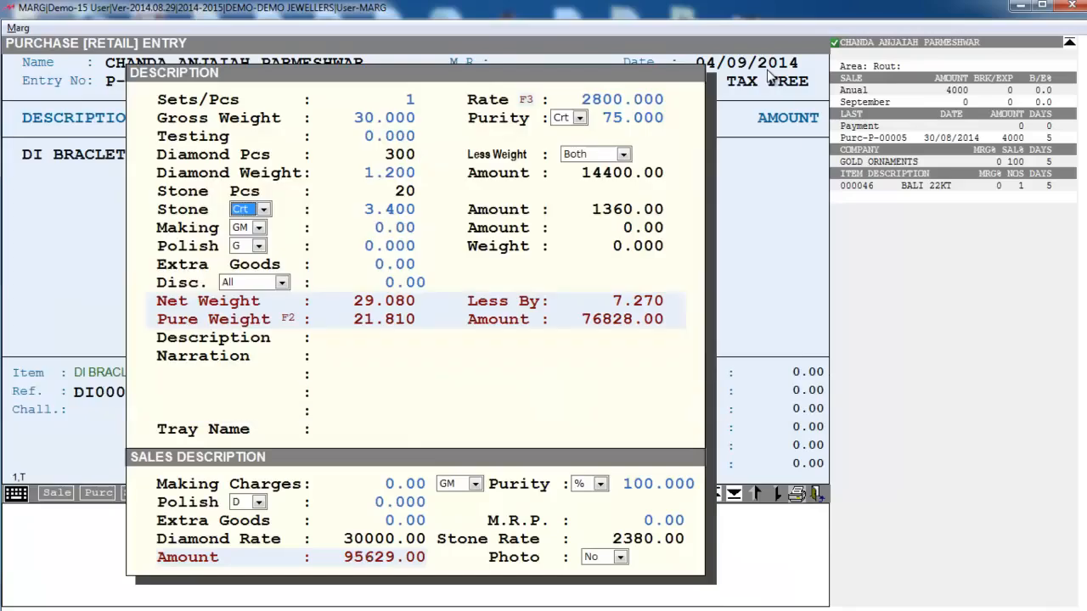
Step: Review the stone weight units Rati, Crt and Gm, keep Crt, and accept GM as the making-charge unit
key("space")
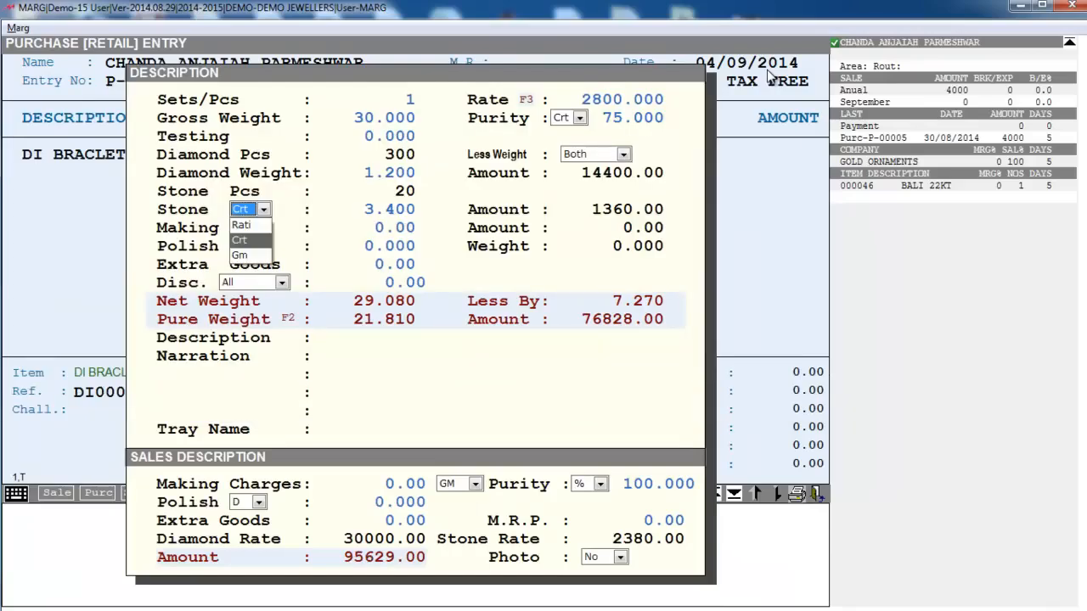
key("Up")
key("Down")
key("Down")
key("Up")
key("Up")
key("Down")
key("Return")
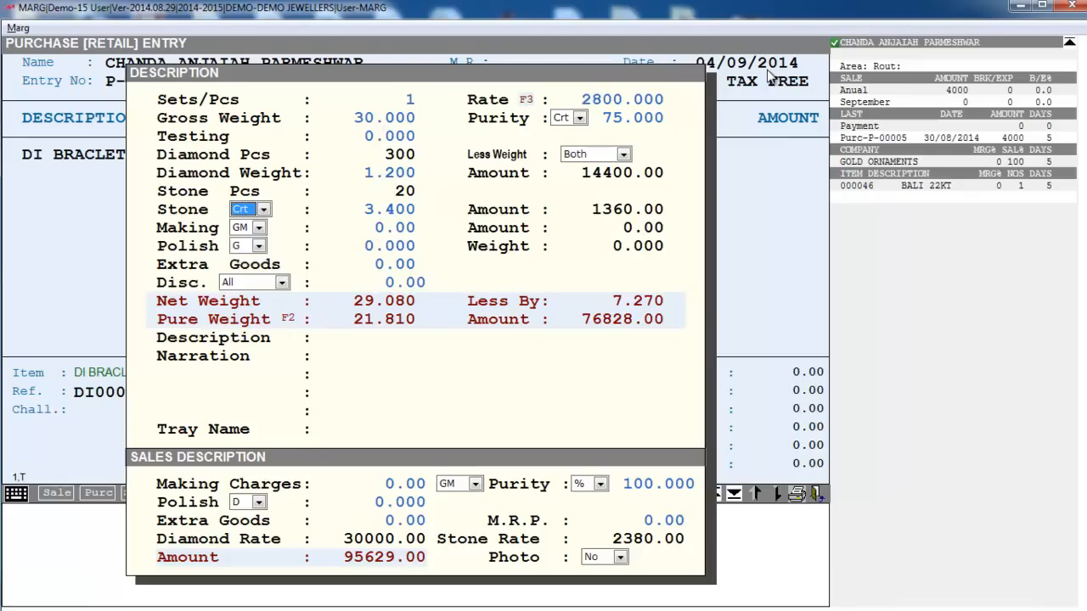
key("Return")
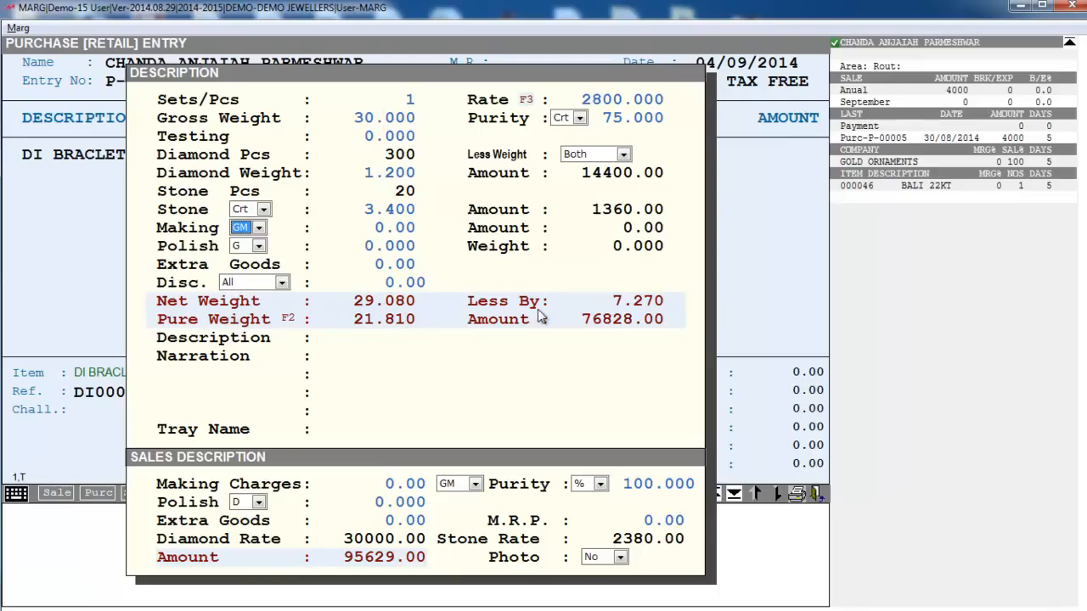
key("Return")
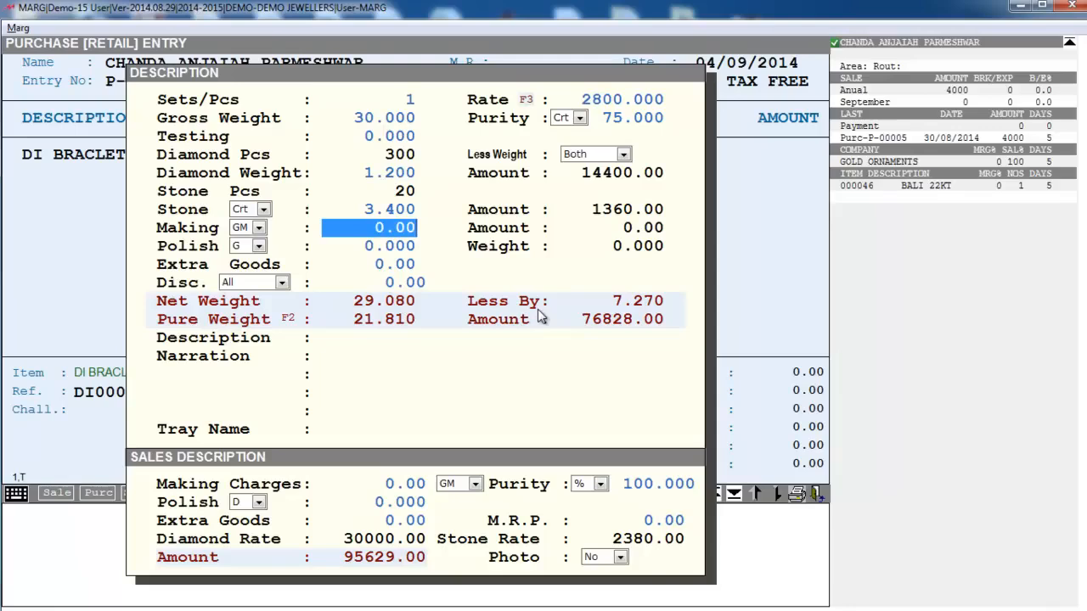
Step: Set the purchase making charge to 30 and the polish to 3 on a percentage (%) basis
type("30")
key("Return")
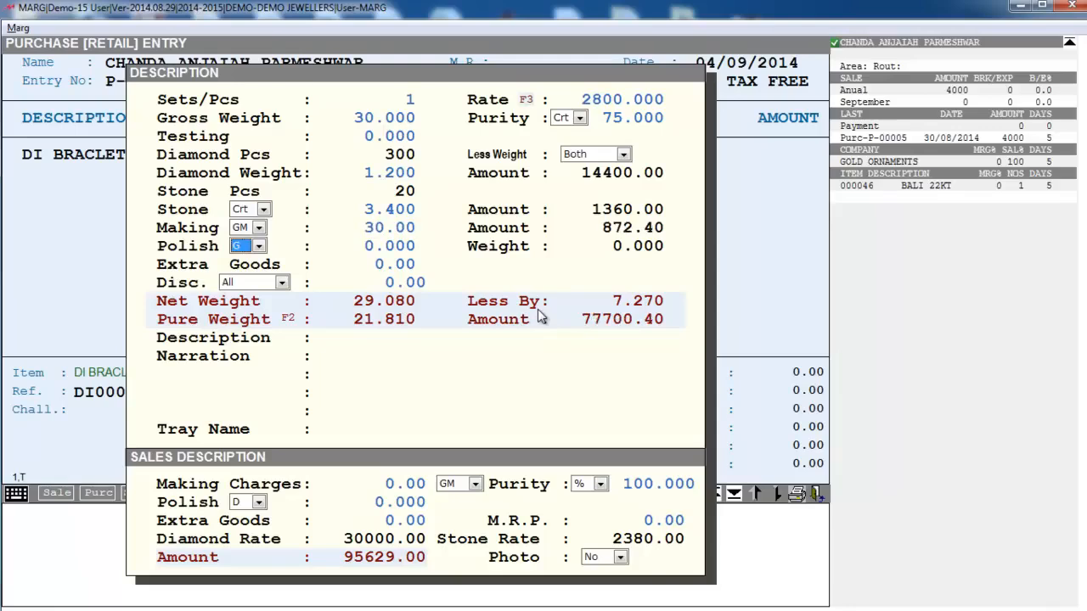
key("alt+Down")
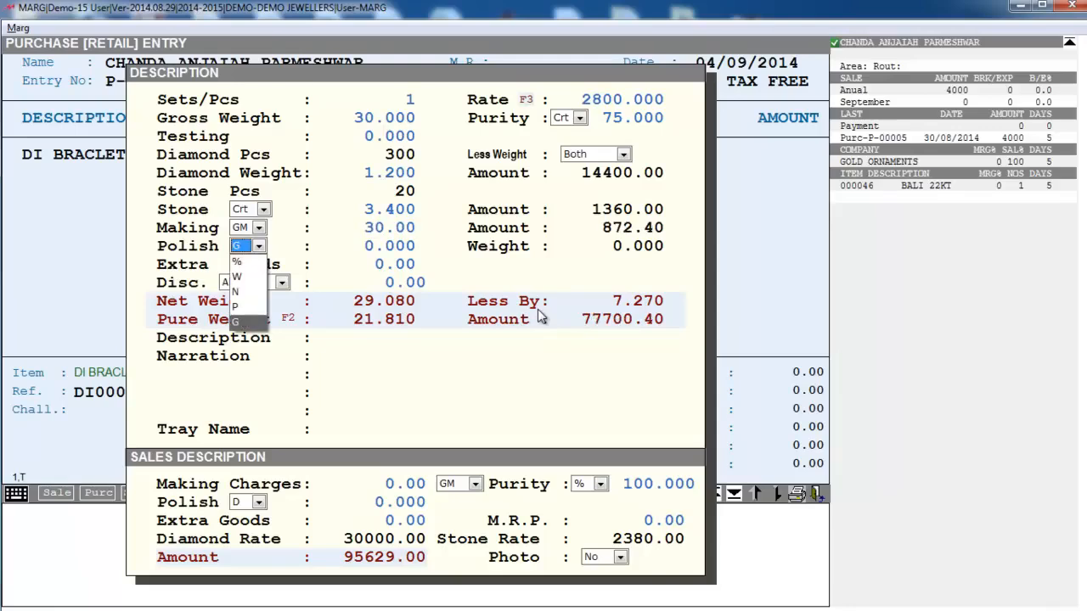
key("Up")
key("Up")
key("Up")
key("Up")
key("Return")
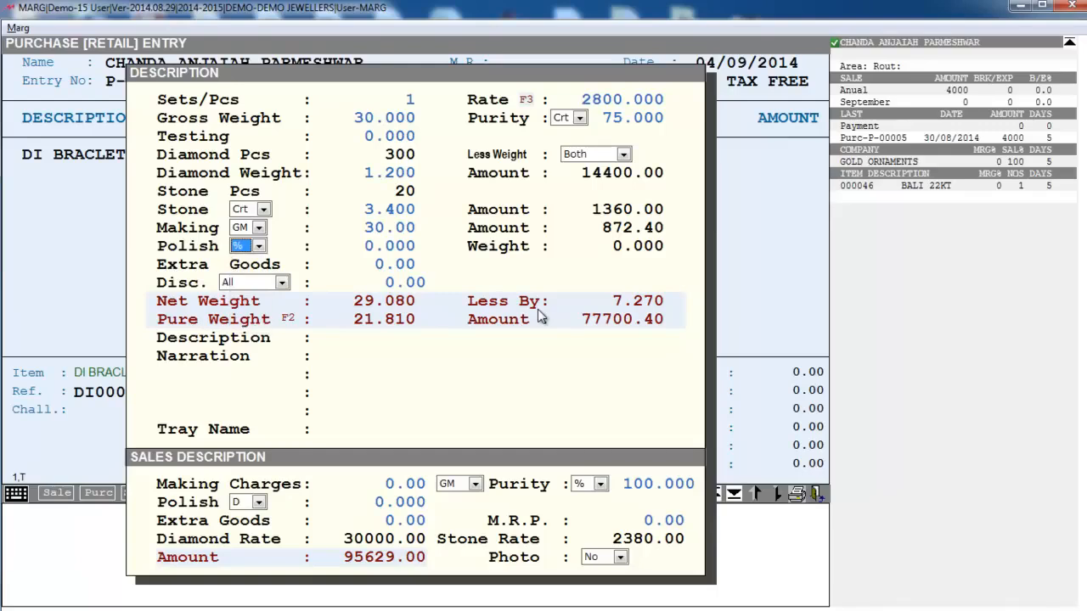
key("Return")
type("3")
key("Return")
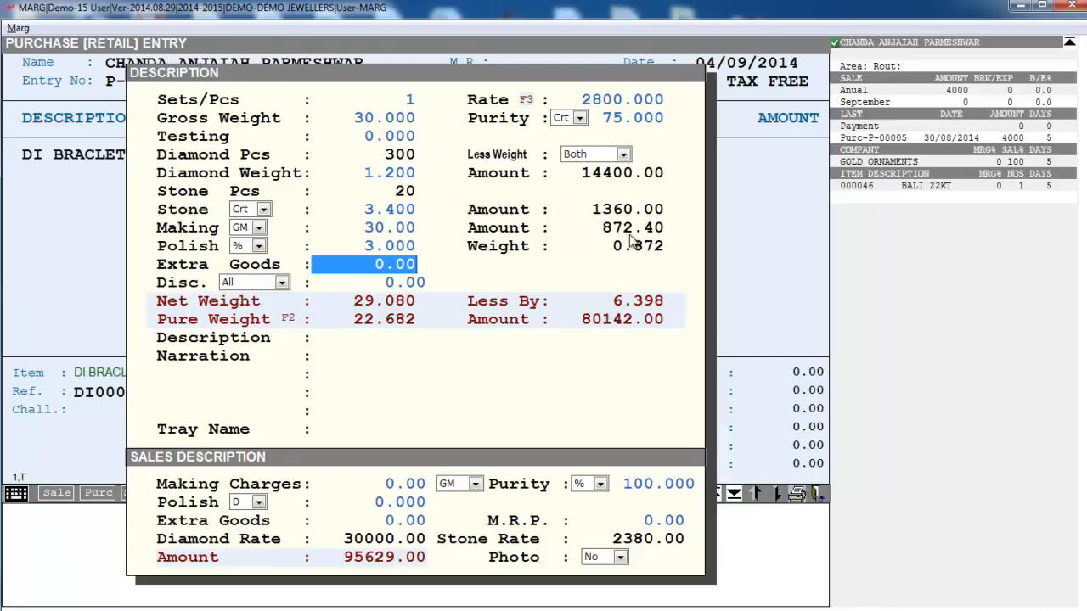
Step: Enter extra goods of 2000 with the remark HM and leave the discount at zero
type("2000    .")
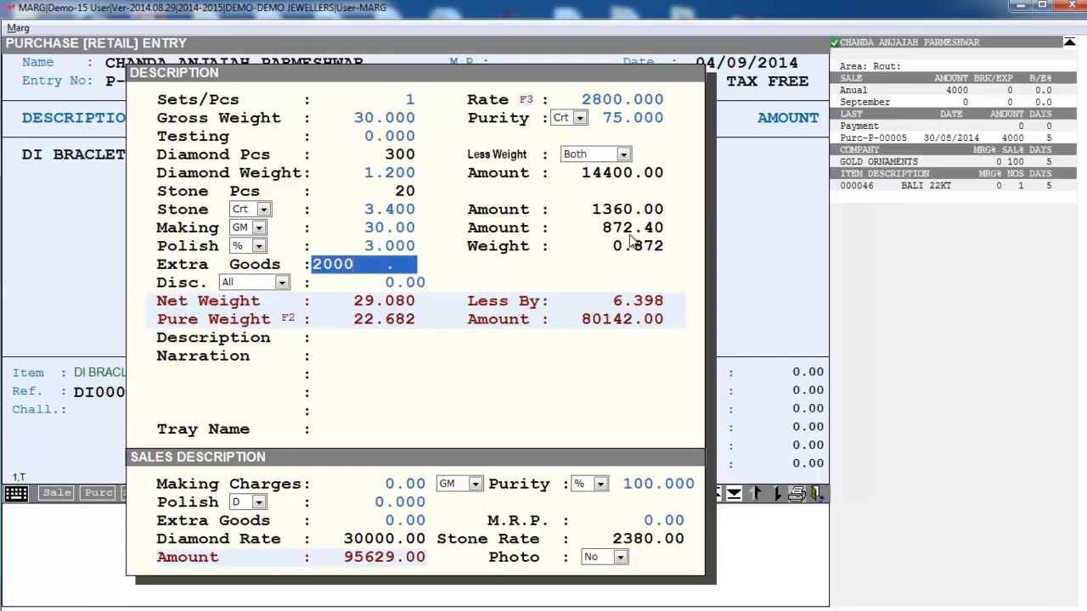
key("Return")
type("HM")
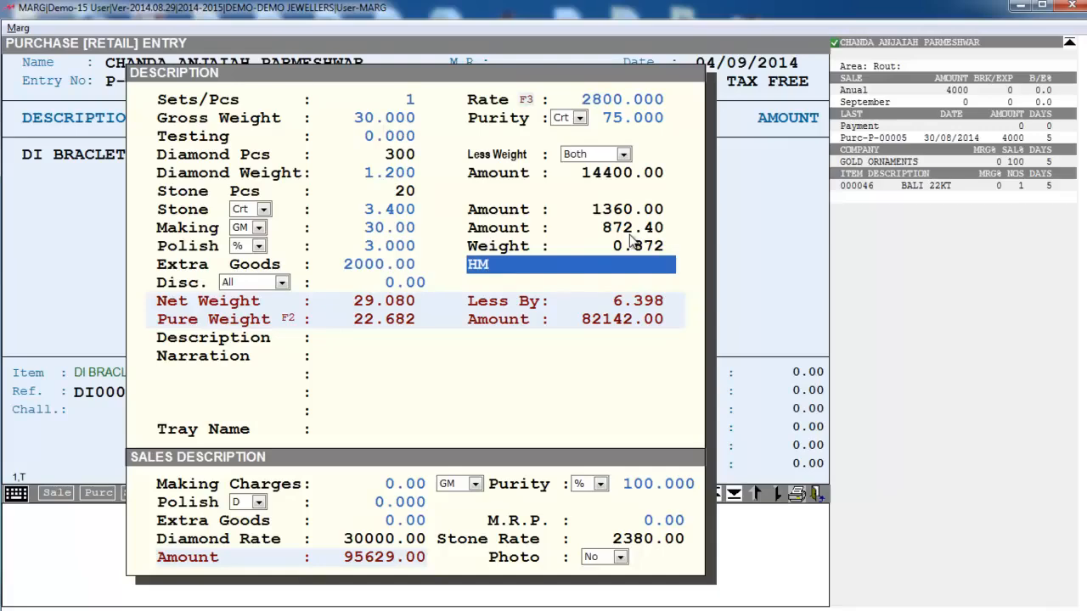
key("Return")
key("Return")
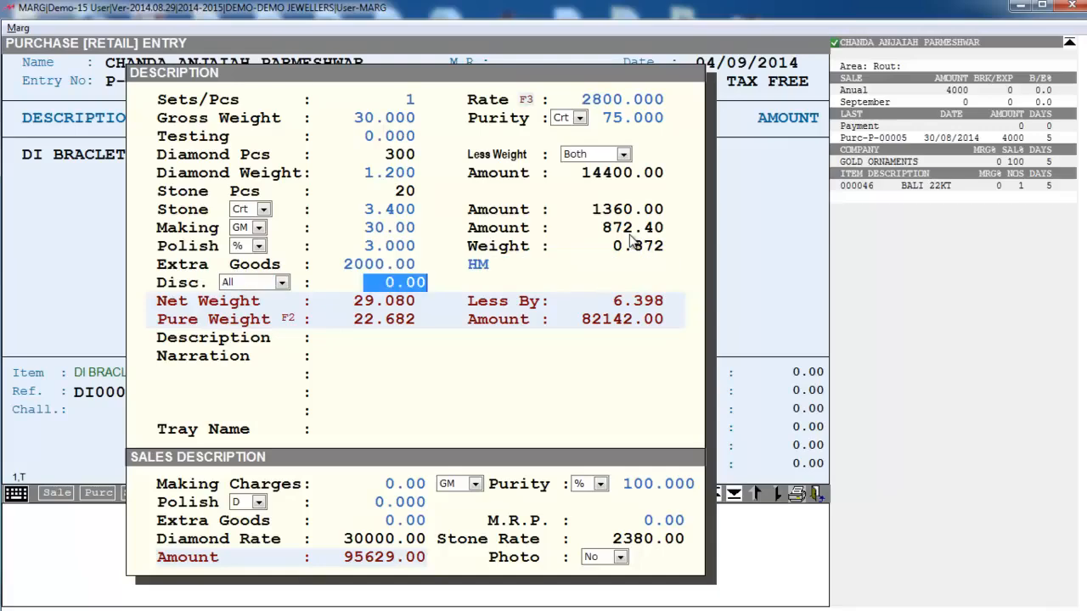
key("Return")
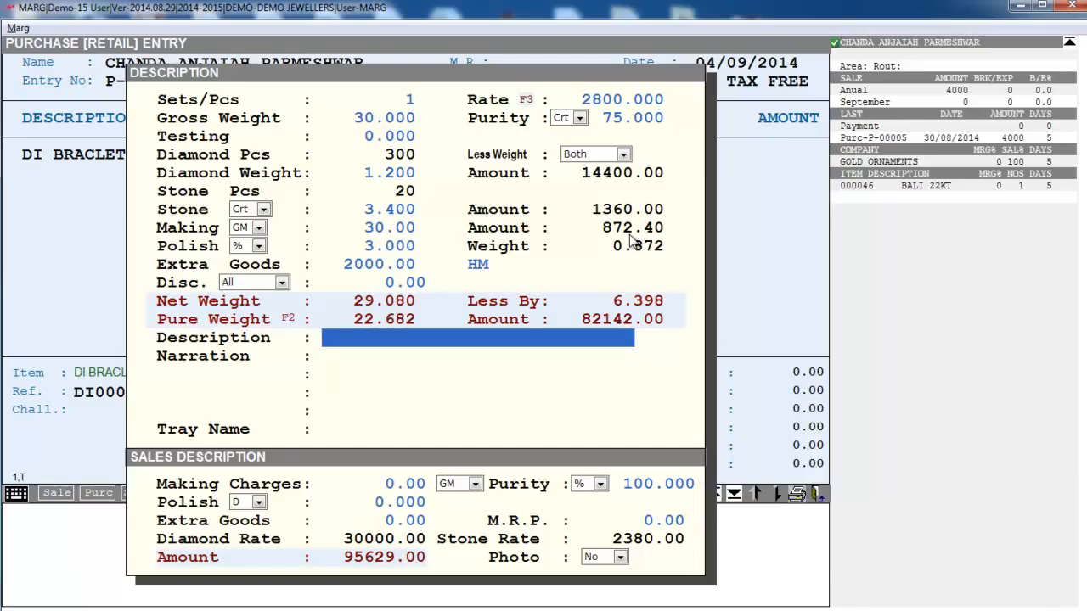
Step: Leave the description and narration blank and set the tray name to 30
key("Return")
key("Return")
key("Return")
key("Return")
key("Return")
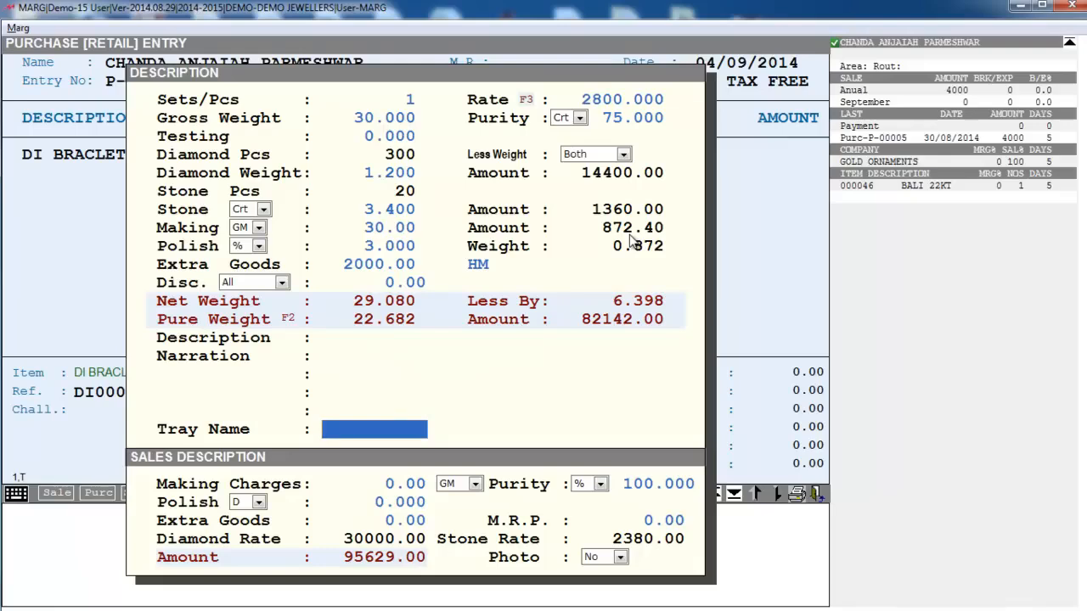
type("30")
key("Return")
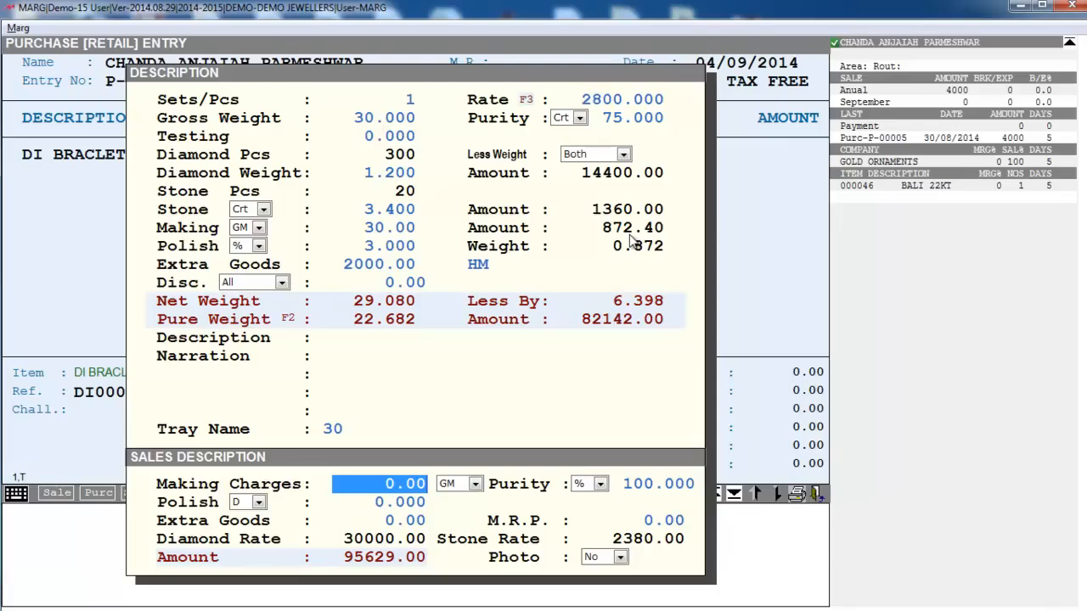
Step: In the sales description, set making charges to 50 per GM and purity to 75 %
type("50")
key("Return")
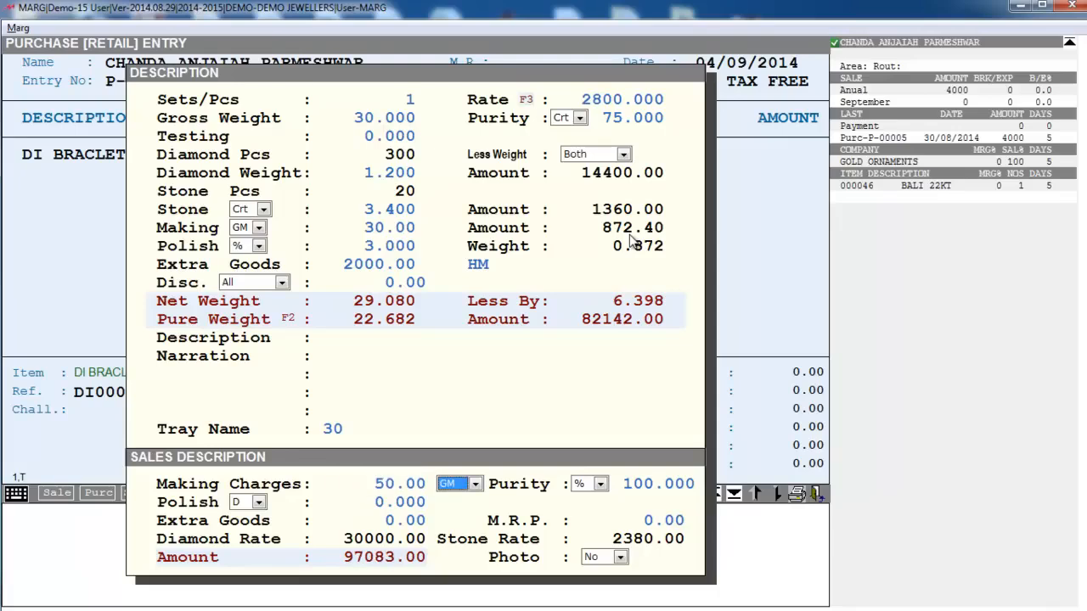
key("alt+Down")
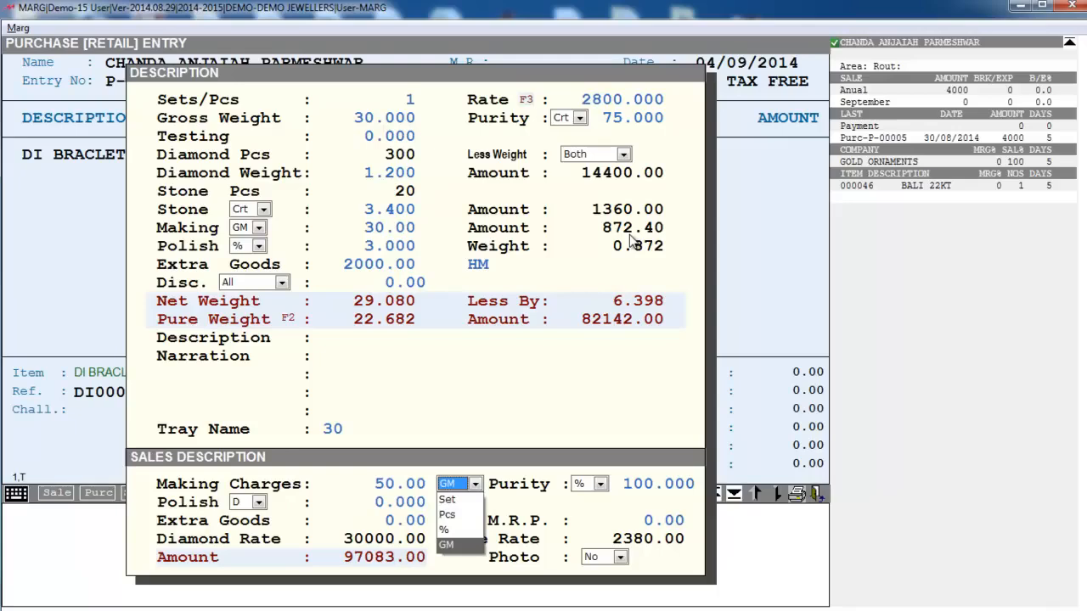
key("Return")
key("Return")
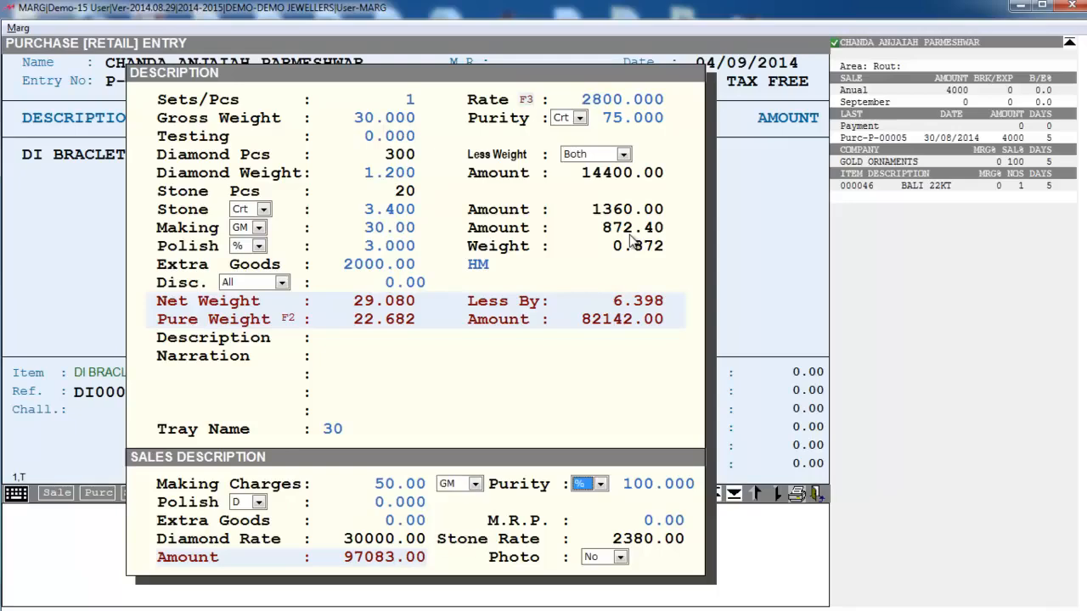
key("Return")
key("Return")
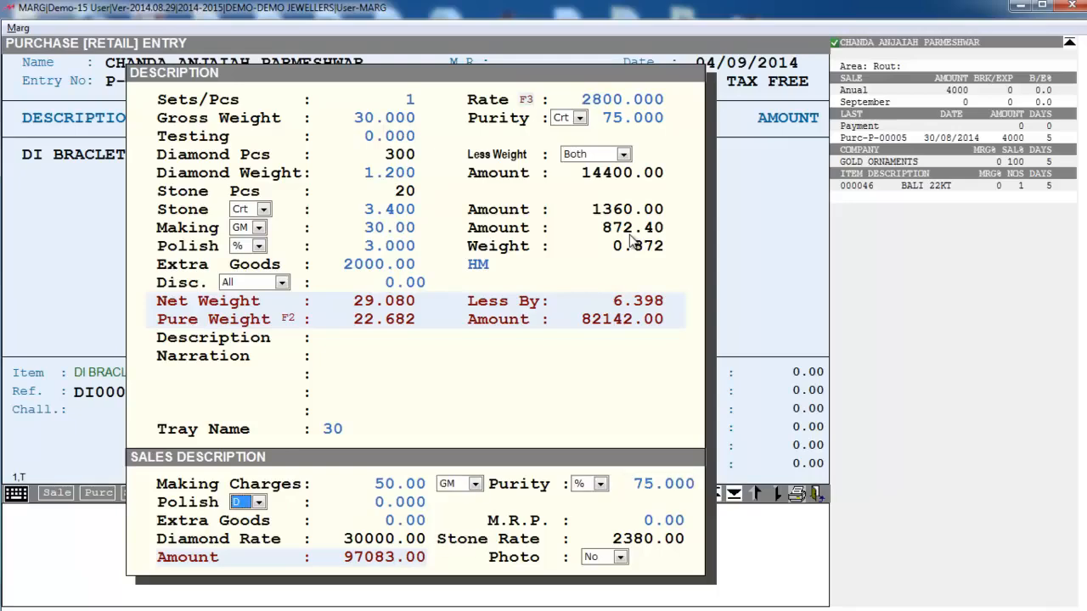
Step: Set the sales polish to 7 on a percentage (%) basis and the sales extra goods to 3000
key("alt+Down")
key("Up")
key("Up")
key("Up")
key("Up")
key("Up")
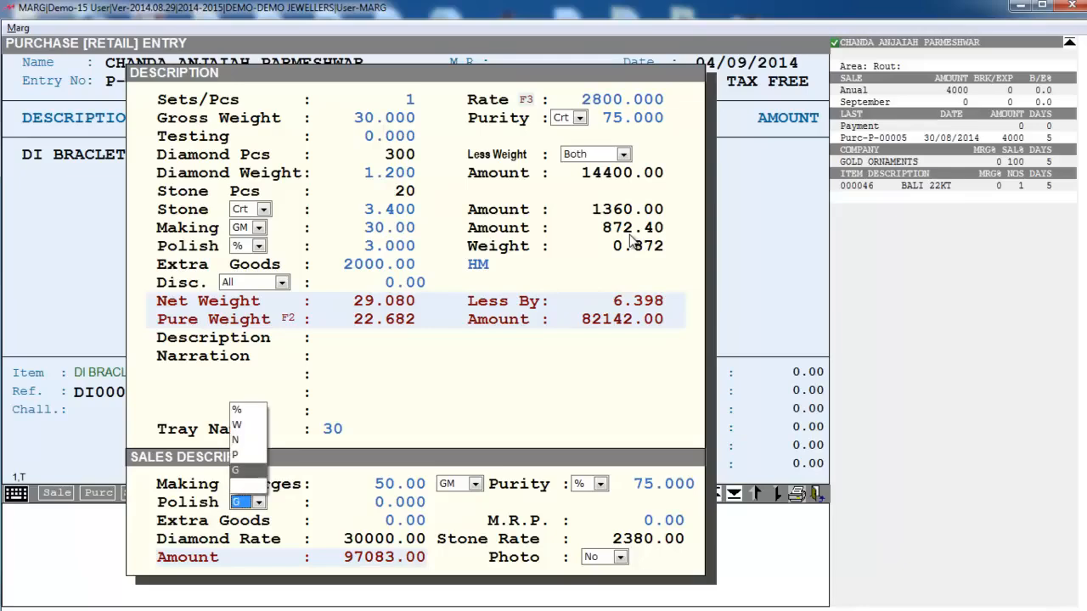
key("Return")
key("Return")
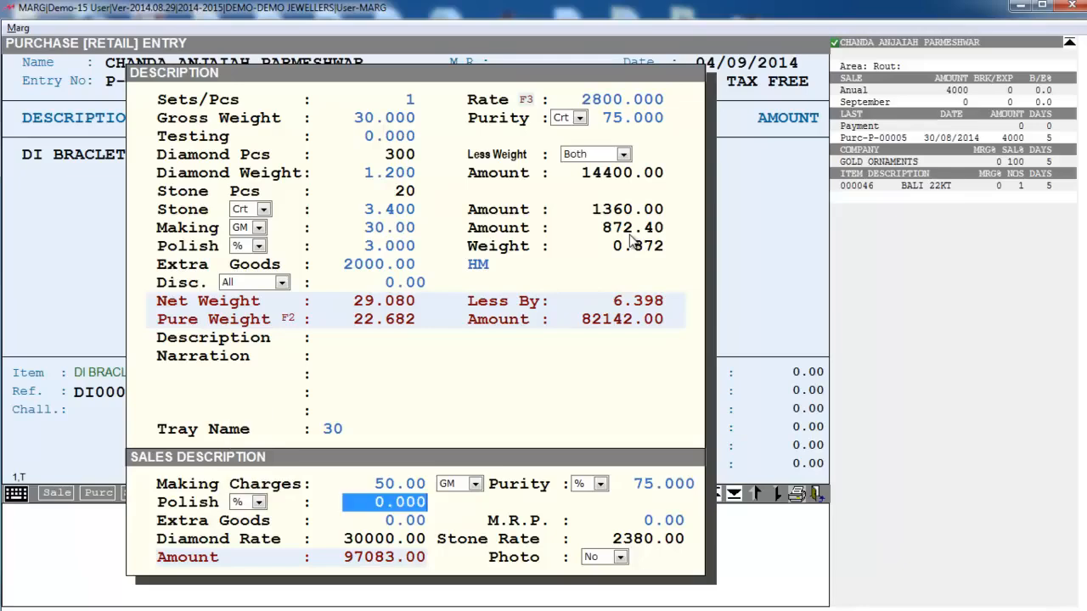
type("7   .")
key("Return")
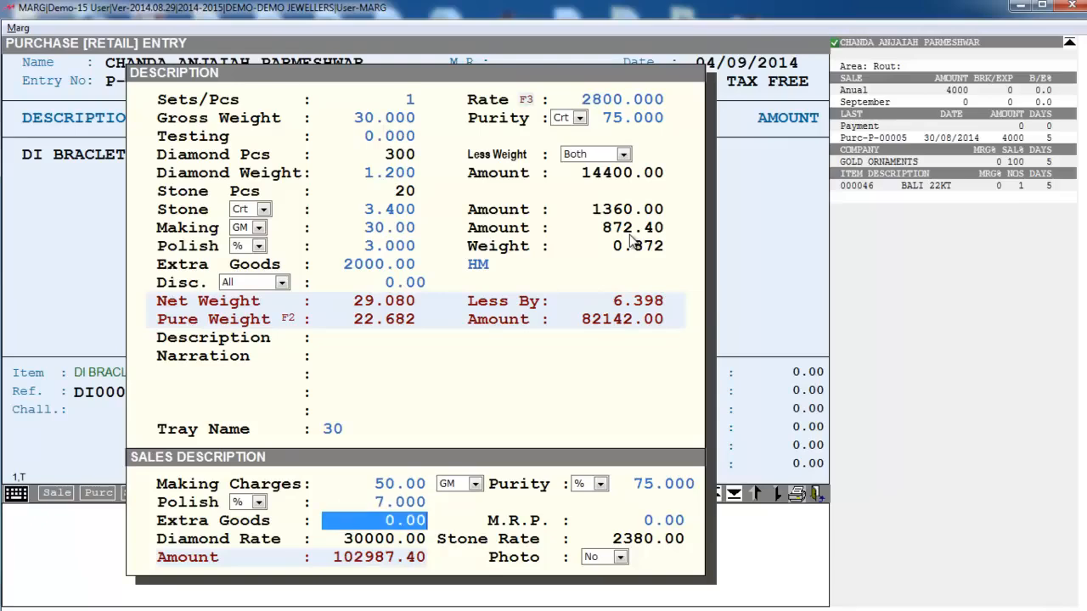
type("3000")
key("Return")
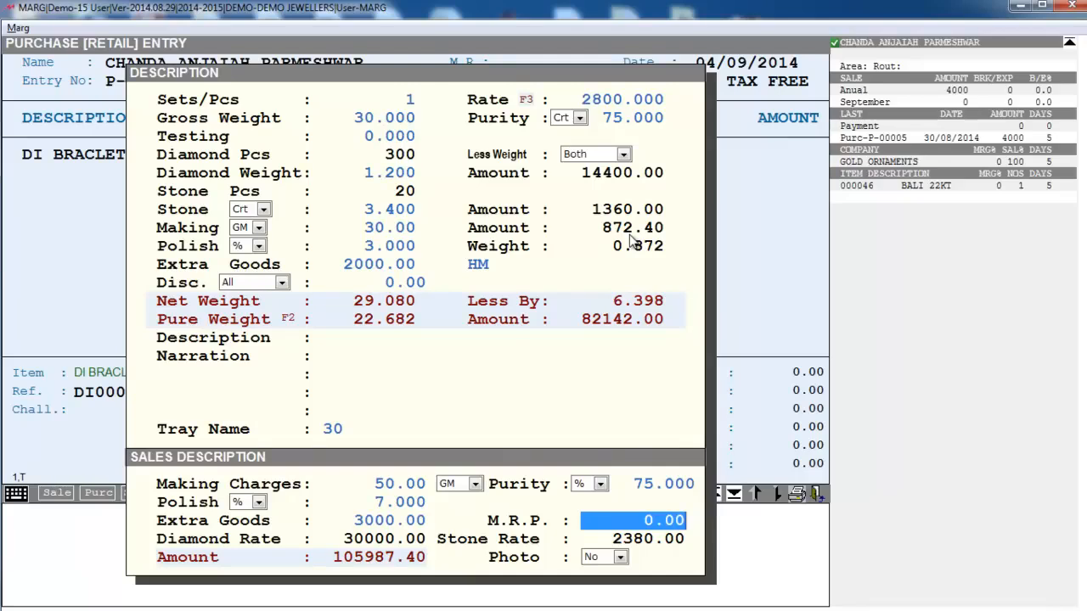
Step: Leave the M.R.P. at zero and attach photo 201 from the photo folder to the bracelet
key("Return")
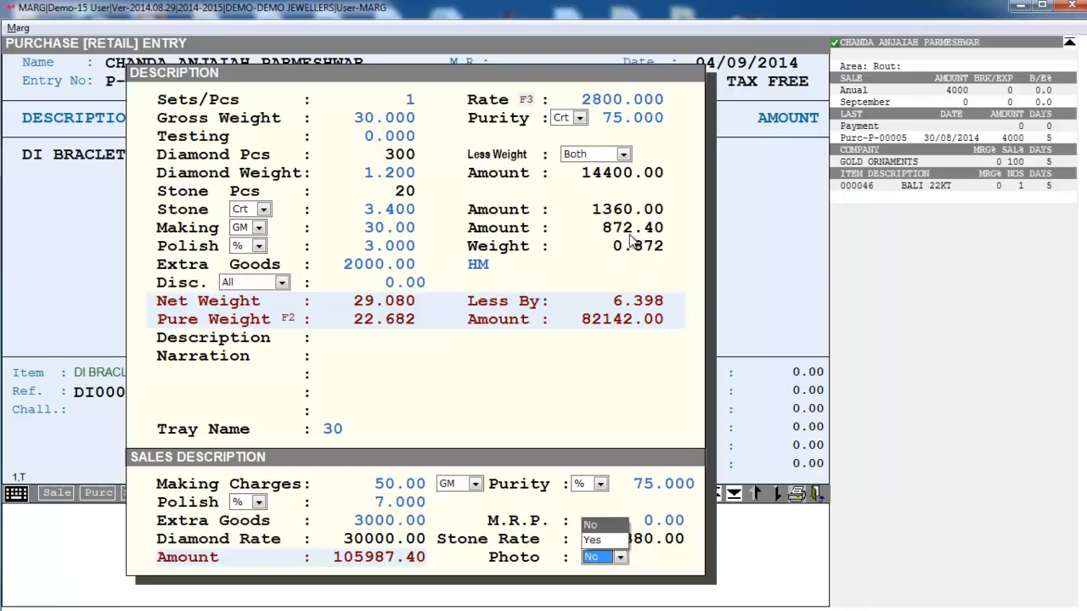
key("Down")
key("Return")
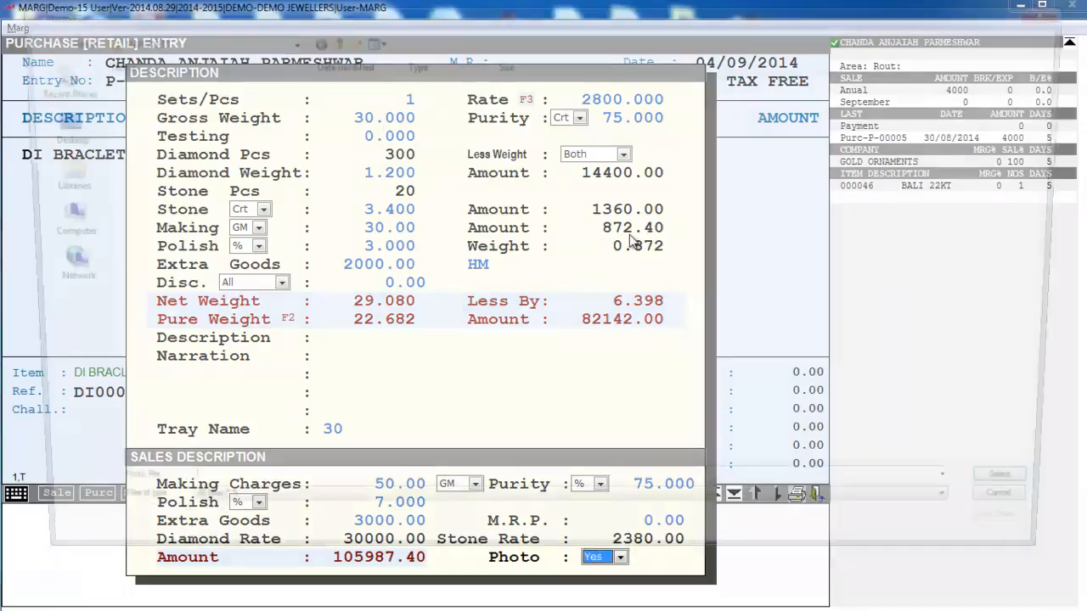
double_click(149, 174)
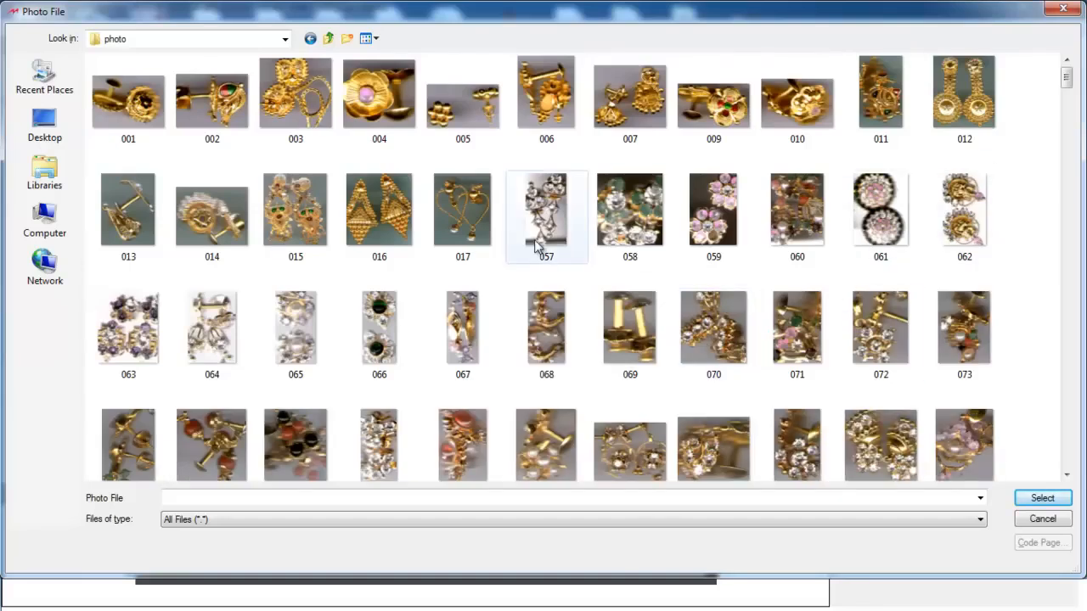
left_click_drag(1067, 476, 1067, 475)
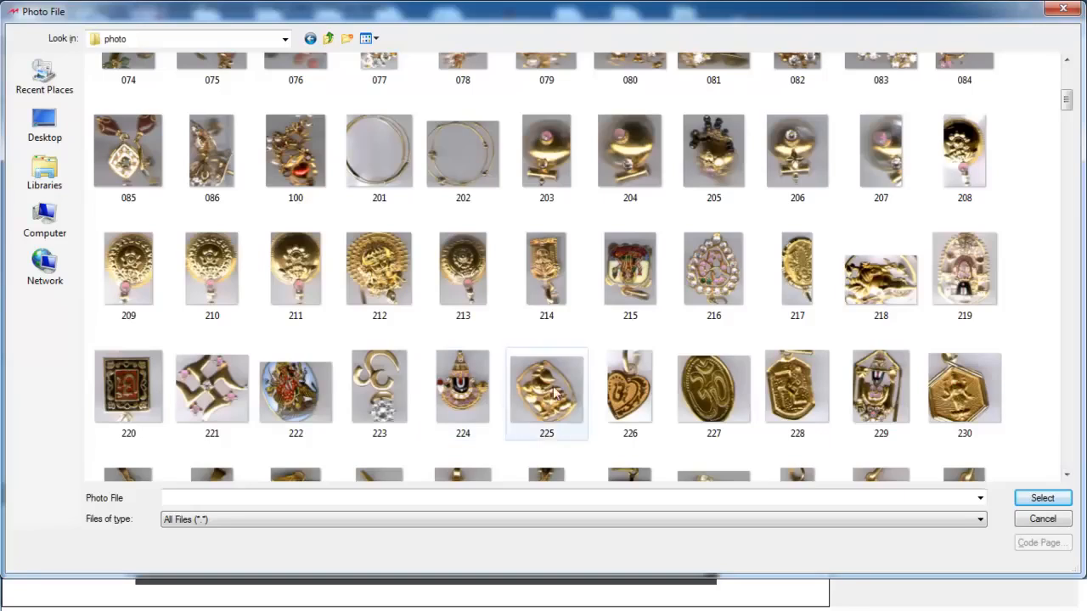
left_click(386, 145)
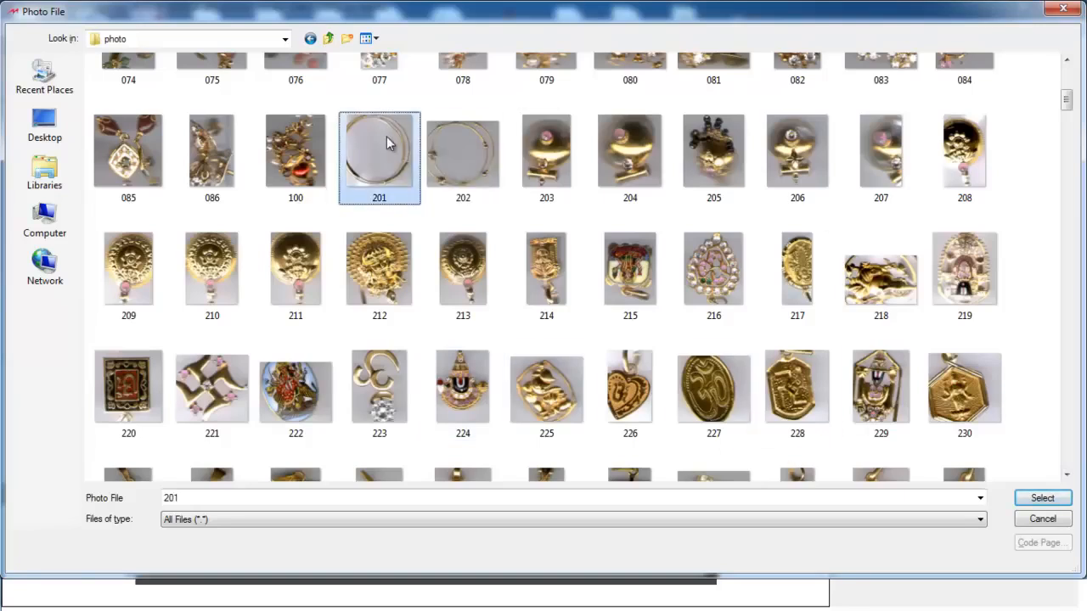
left_click(1043, 498)
key("Return")
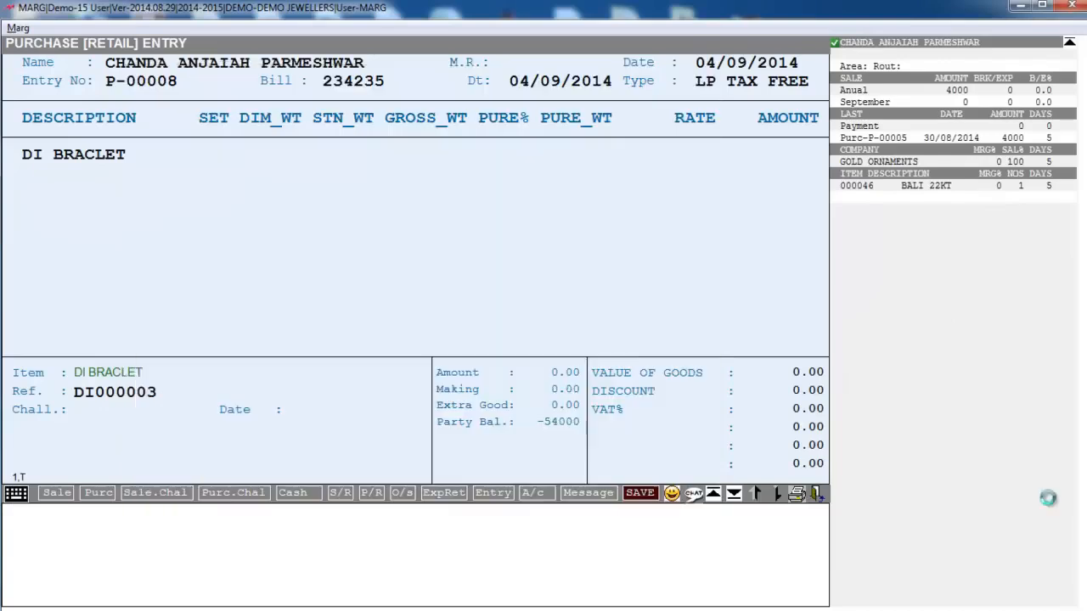
Step: Finish the item list, leave the discount, VAT and other levies at zero, and save the purchase bill
key("Return")
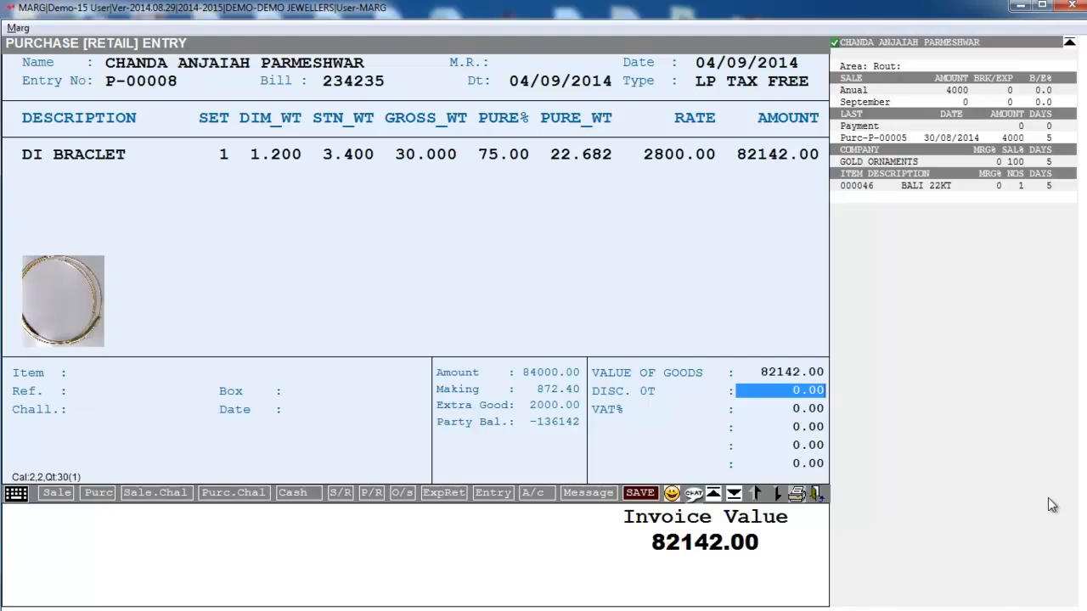
key("Return")
key("Right")
key("Right")
key("Return")
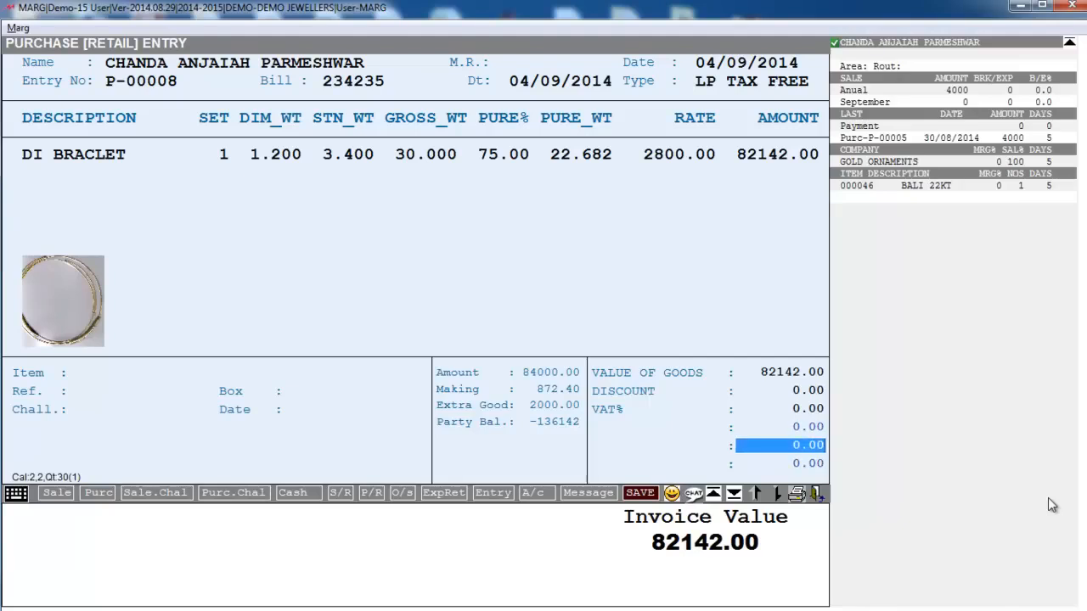
key("Return")
key("Return")
key("Return")
key("Return")
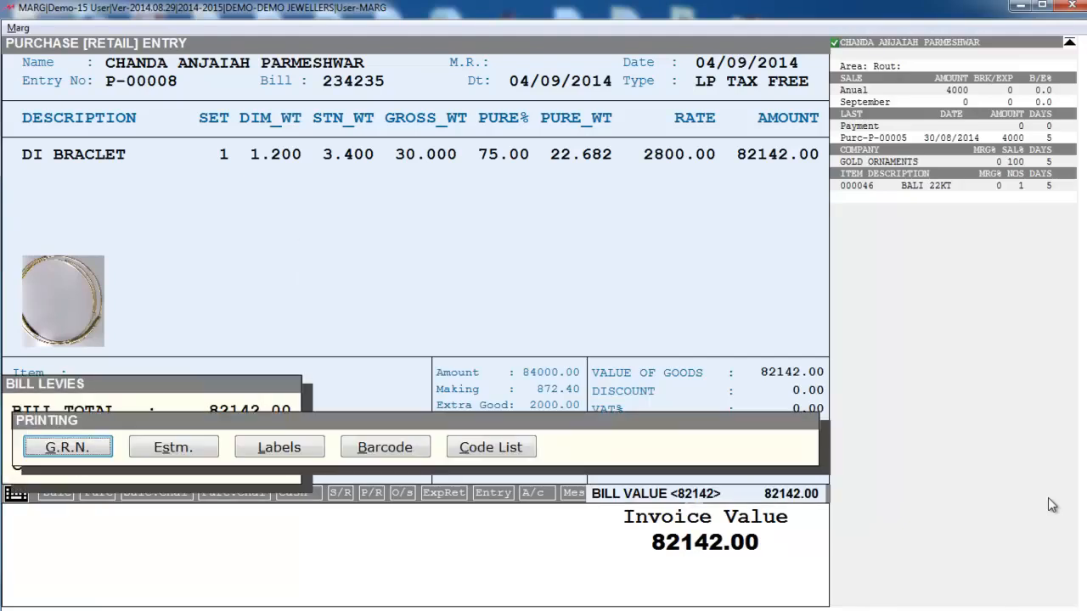
Step: Choose label printing for the bill with format PH, starting from label 1, and date style d/m/y
key("Right")
key("Right")
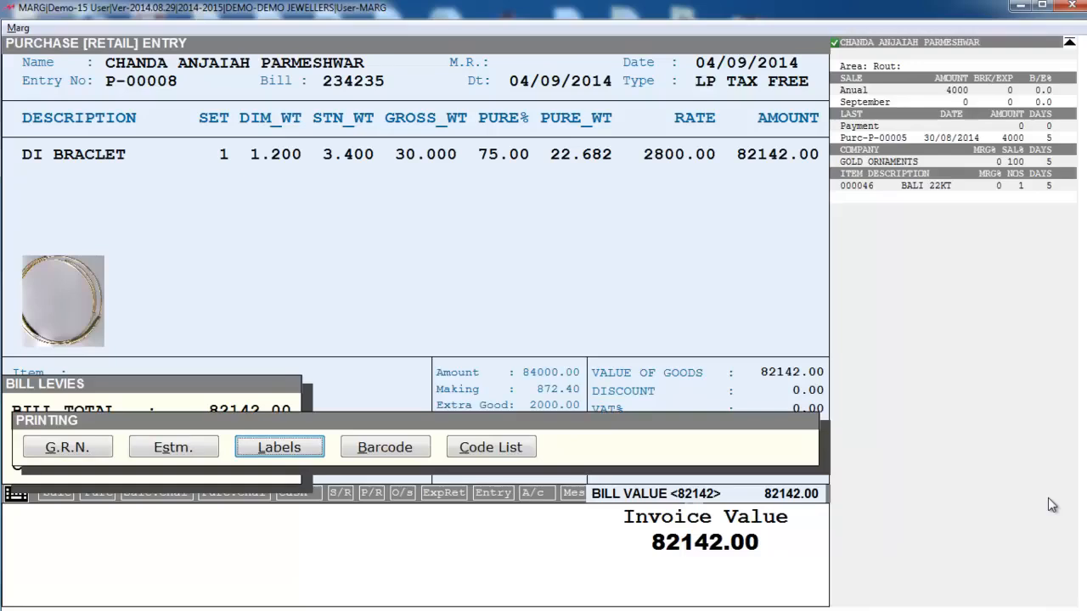
key("Return")
key("Return")
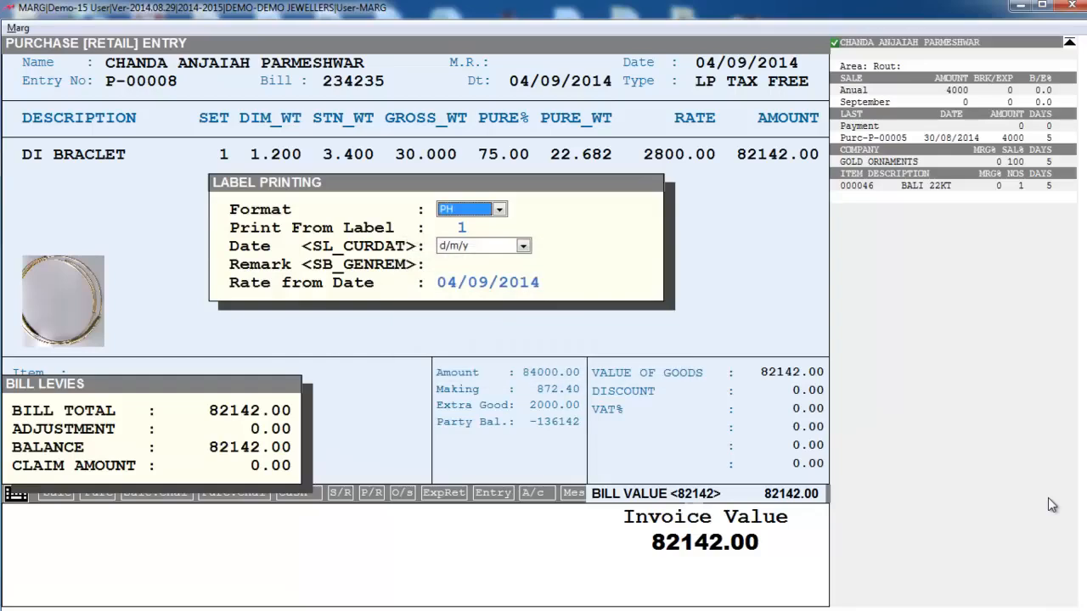
key("Return")
key("Return")
key("Return")
key("Return")
key("Return")
key("Return")
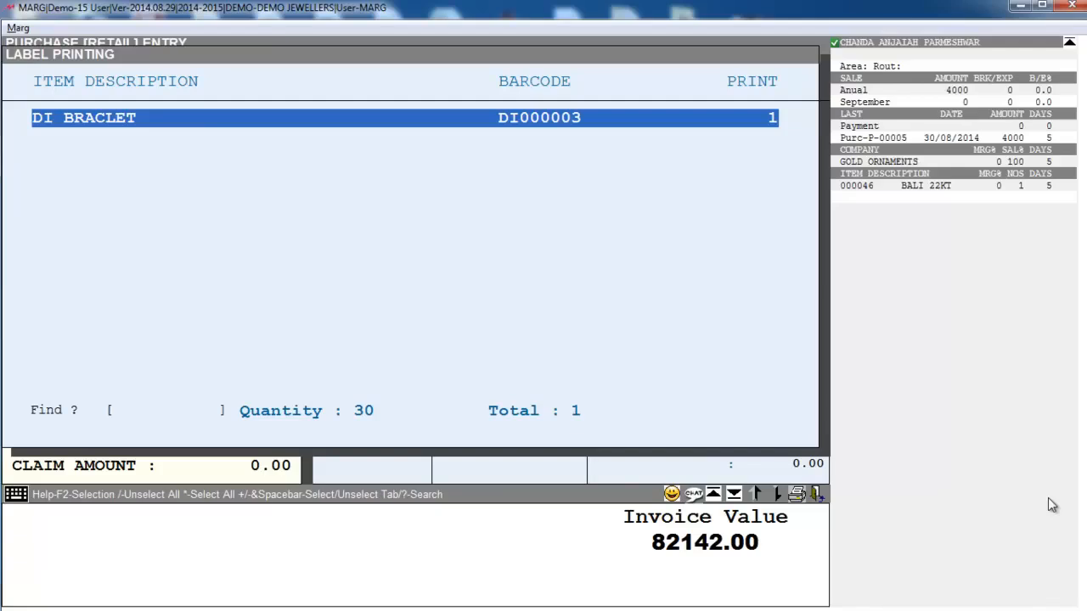
Step: Print the DI BRACLET label to a PDF file with doPDF and return to the main screen
key("Return")
key("Right")
key("Return")
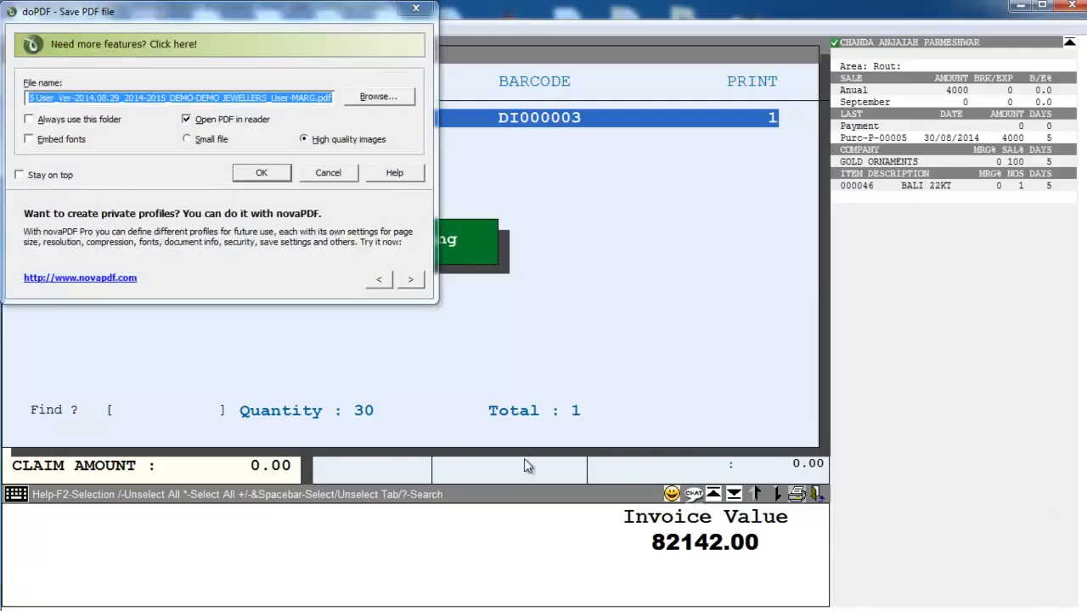
left_click(261, 173)
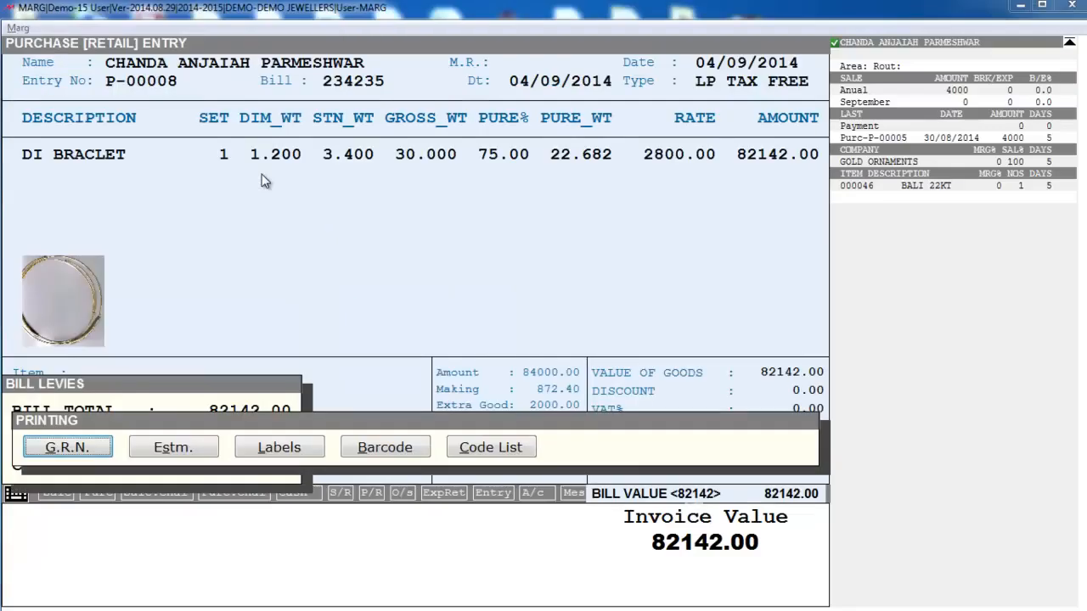
key("Escape")
key("Escape")
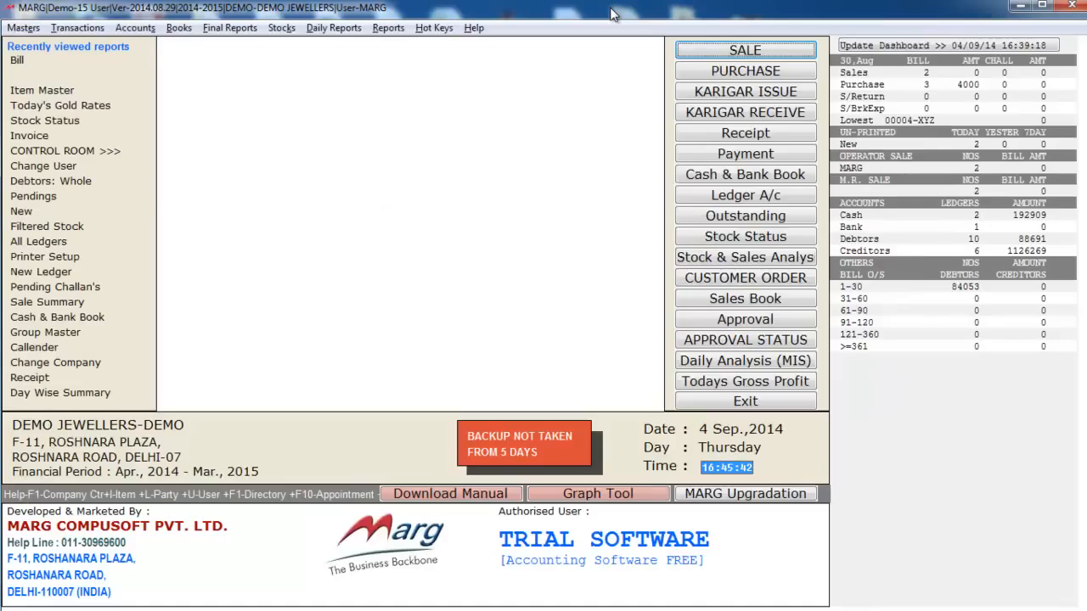
Step: Open the stock status report and locate DI BRACLET to check its closing stock
left_click(711, 240)
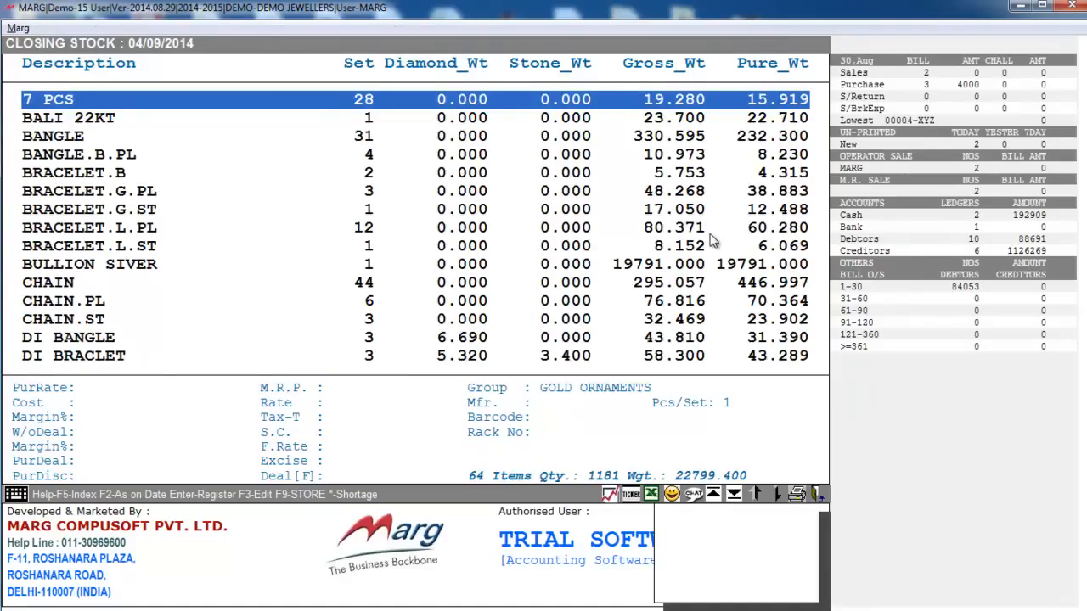
type("DI")
key("Down")
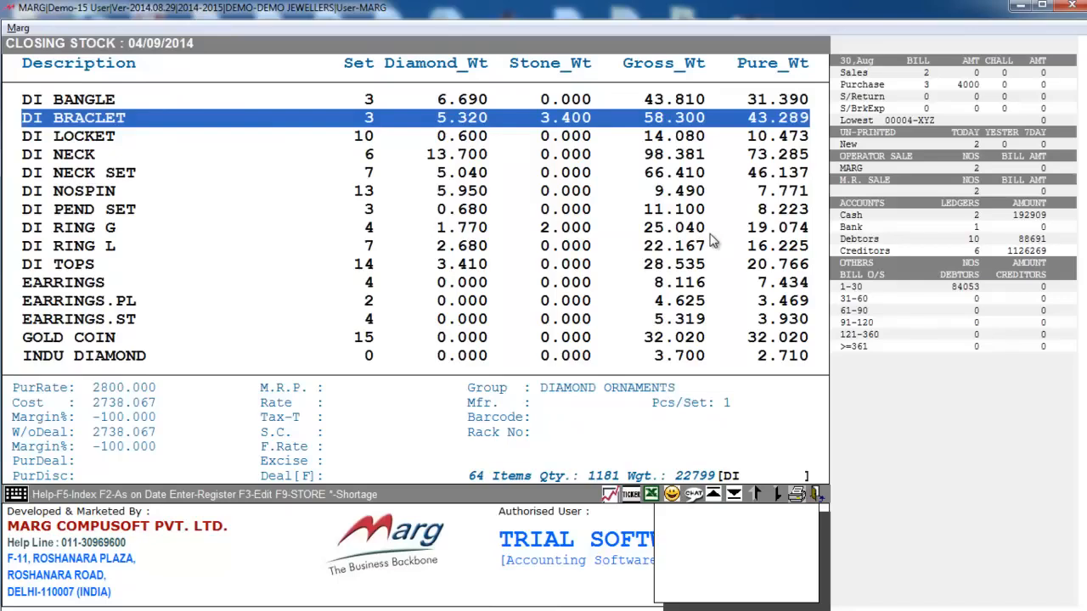
Step: Review the DI BRACLET barcode entries in the stock status, checking DI000003's cost details and photo, and return to the main screen
key("Return")
key("Right")
key("Return")
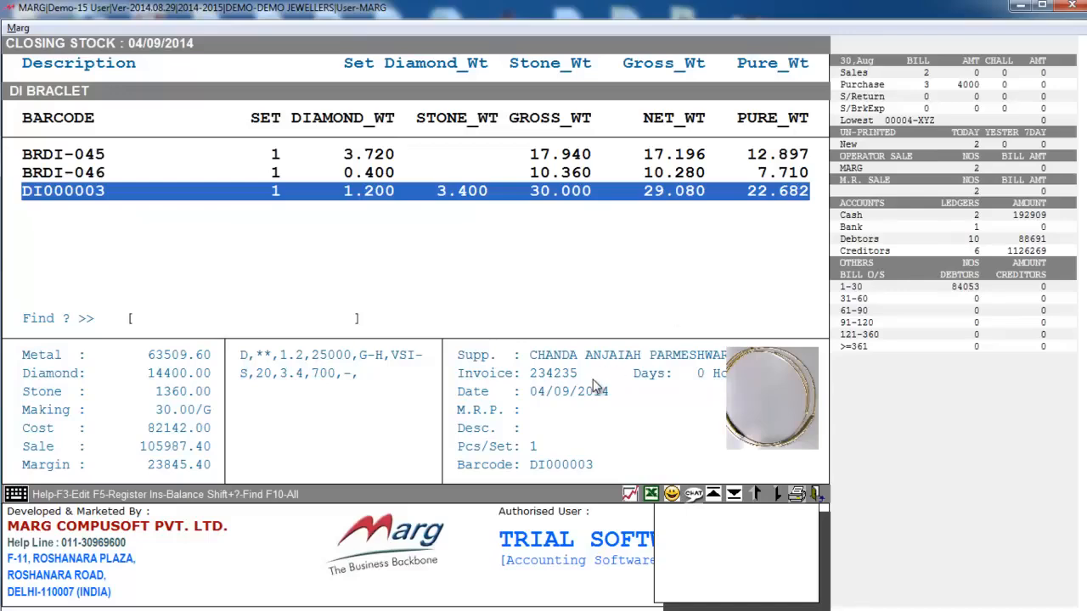
key("Escape")
key("Escape")
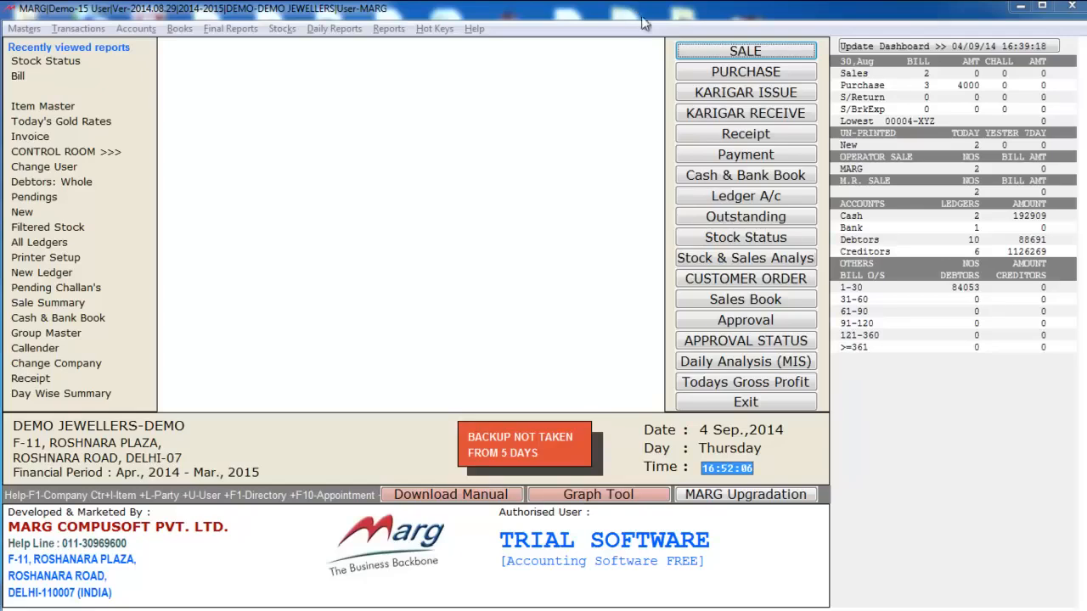
Step: Start a sale entry dated 04/09/2014 for the CUSTOMER ledger with bill type LS 1%
left_click(708, 52)
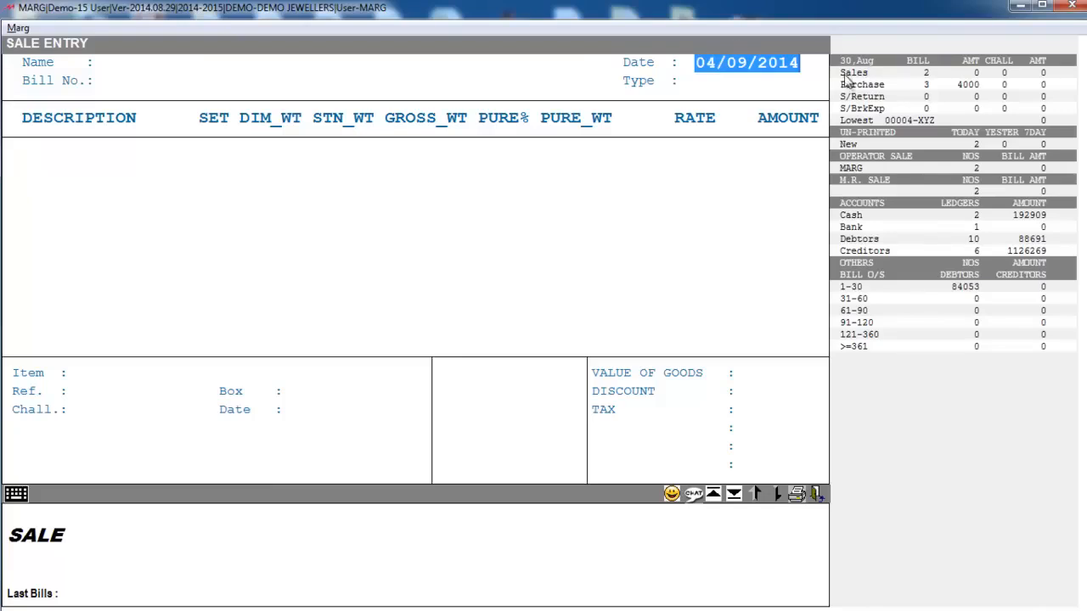
key("Return")
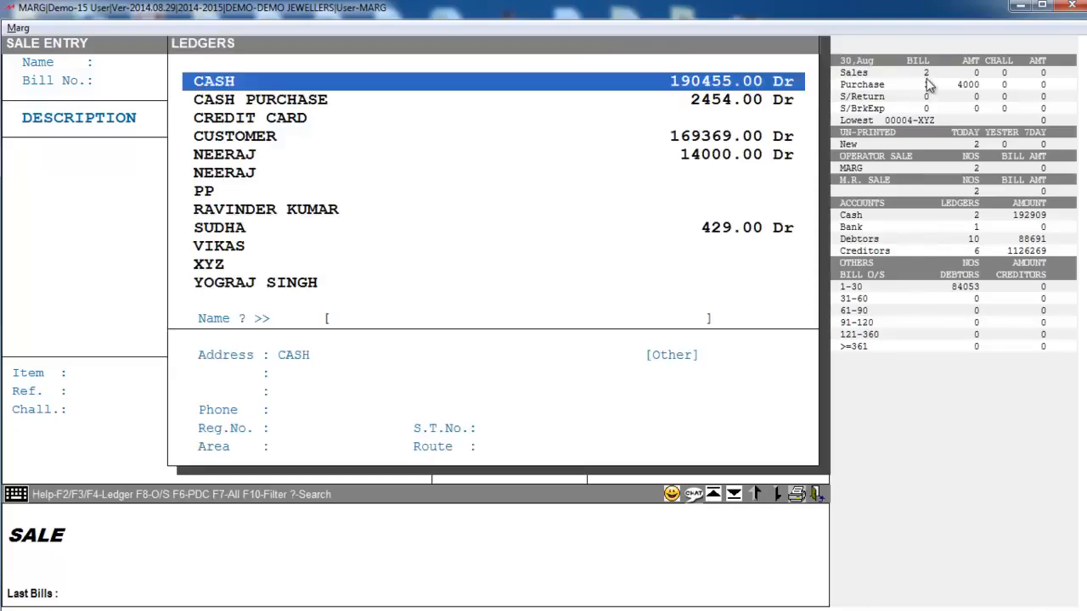
key("Down")
key("Down")
key("Down")
key("Return")
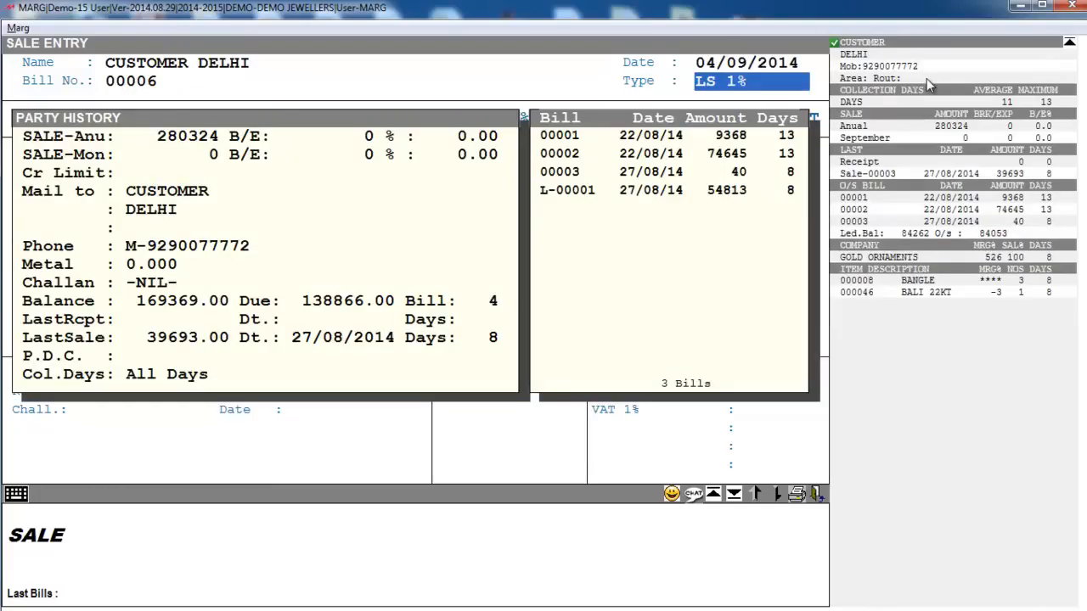
key("Return")
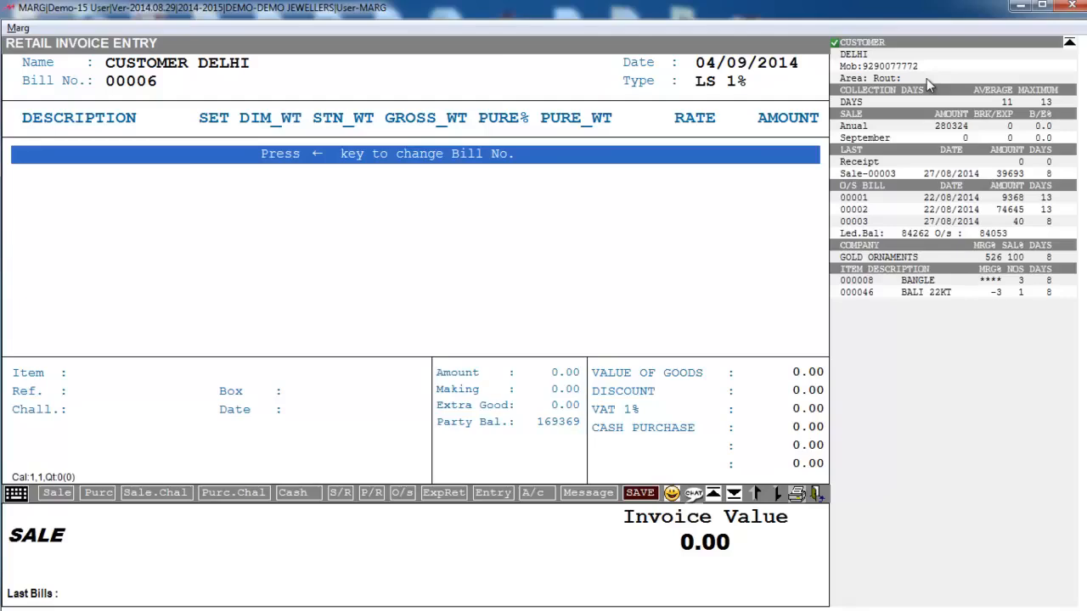
Step: Add the bracelet with barcode DI000003 to the retail invoice and review its weight, purity, making and rate details
type("DI")
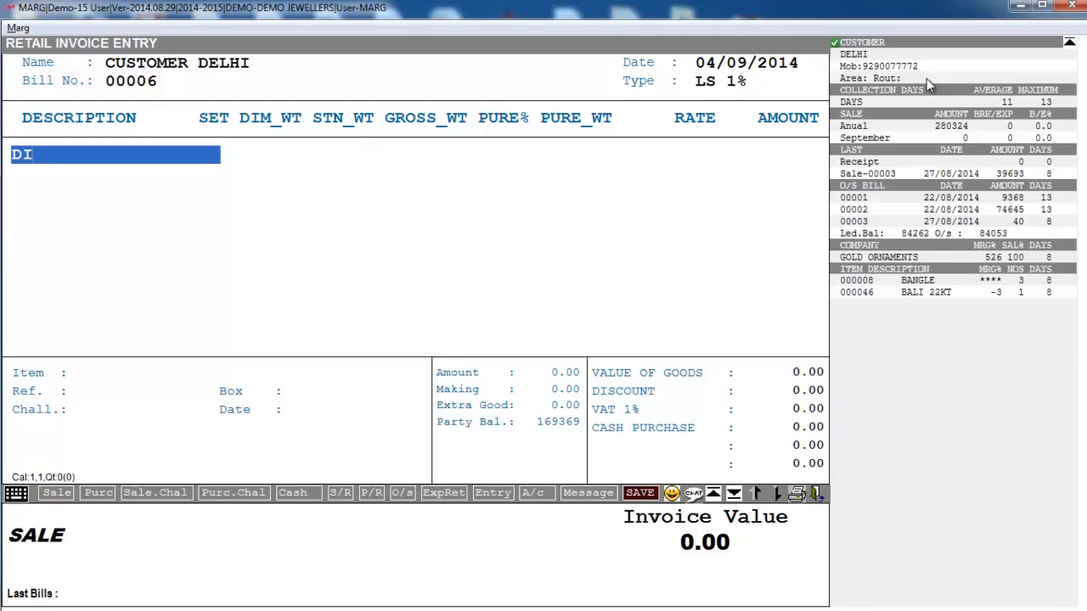
type("000003")
key("Return")
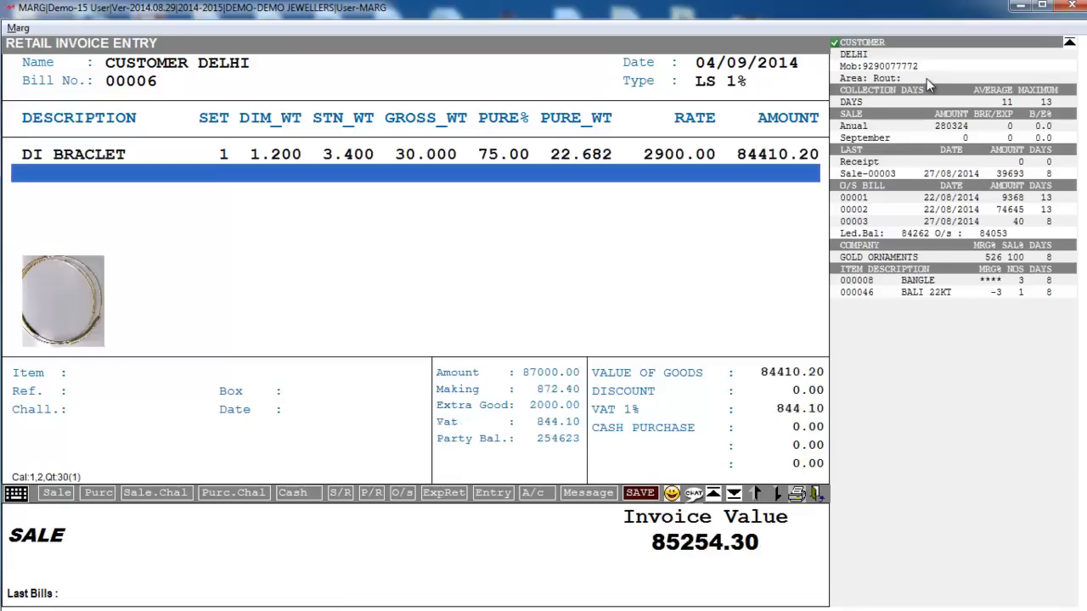
key("Up")
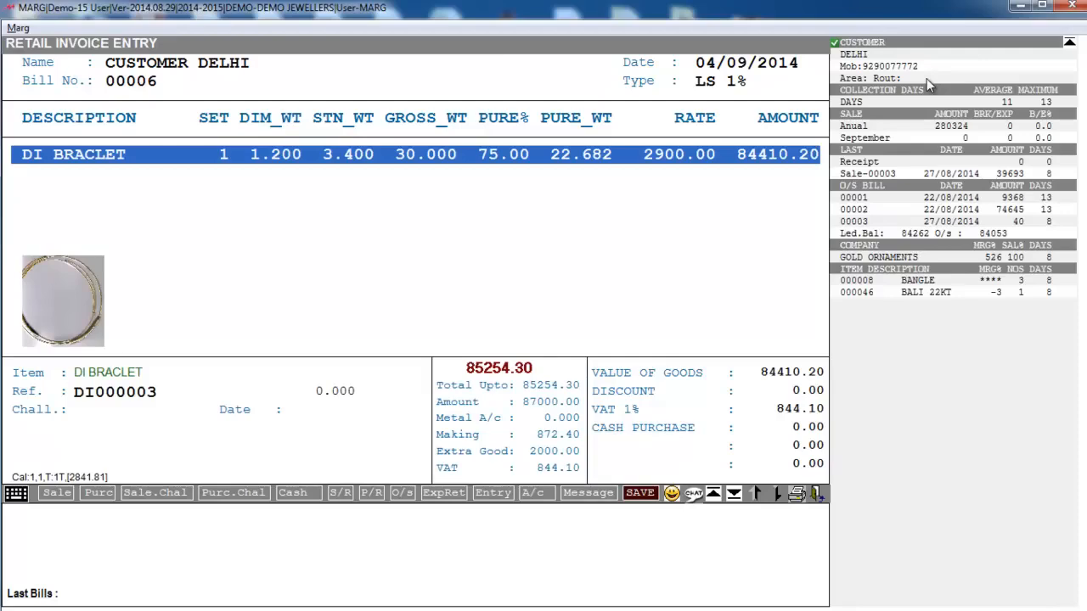
key("Return")
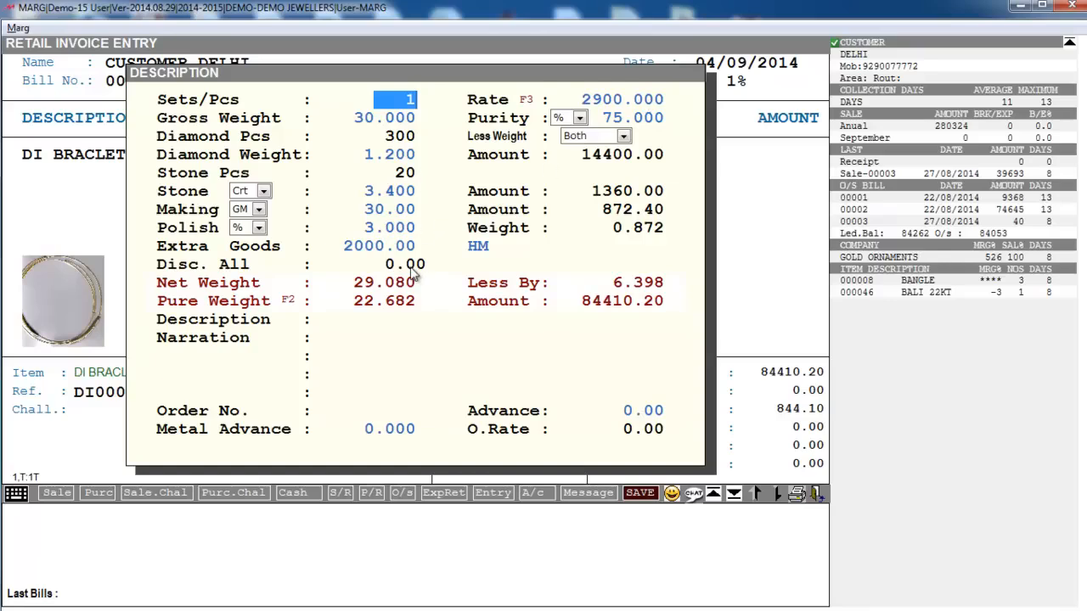
key("Escape")
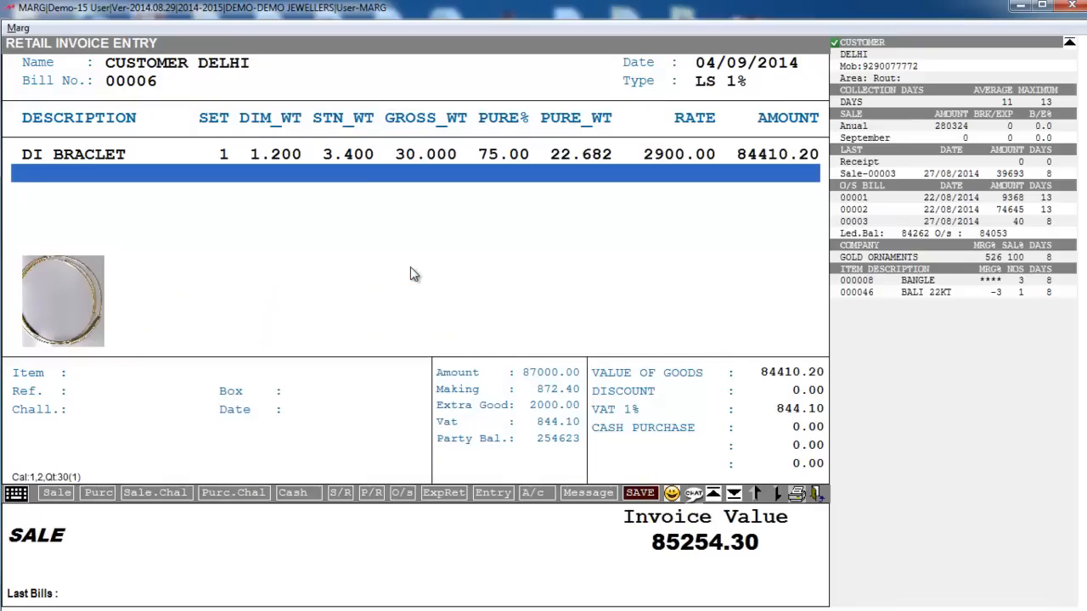
Step: Finish the invoice's item list and record a cash payment of 30000 with no remark or detail
key("Return")
key("Return")
key("Return")
key("Return")
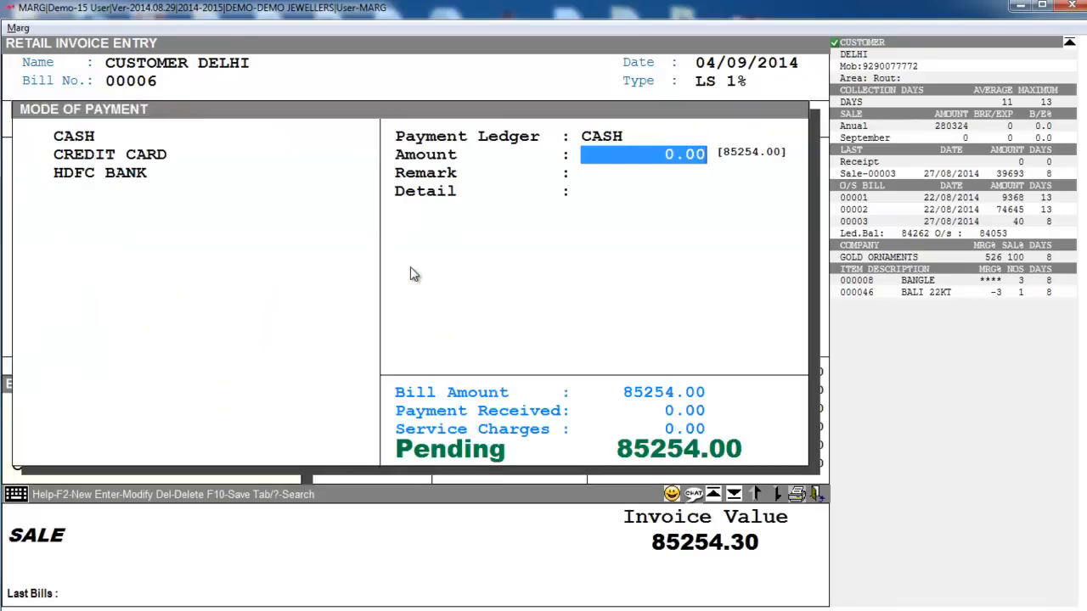
type("30000")
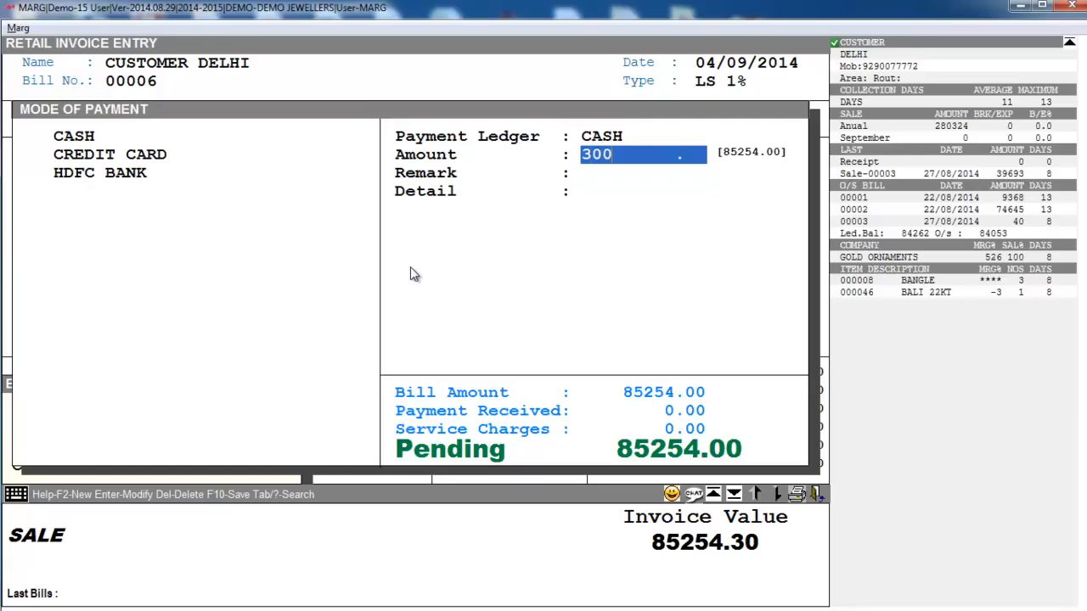
key("Return")
key("Return")
key("Return")
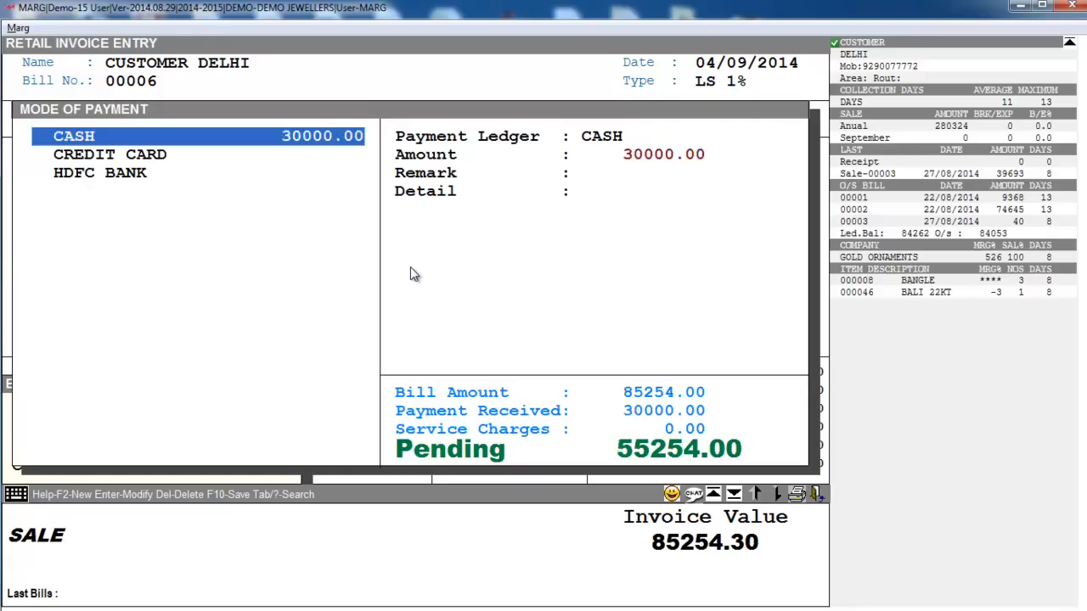
Step: Record a credit card payment of 20000, entering the card number and leaving the bank name, expiry, authorisation and slip fields blank
key("Down")
key("Return")
type("435656")
key("Return")
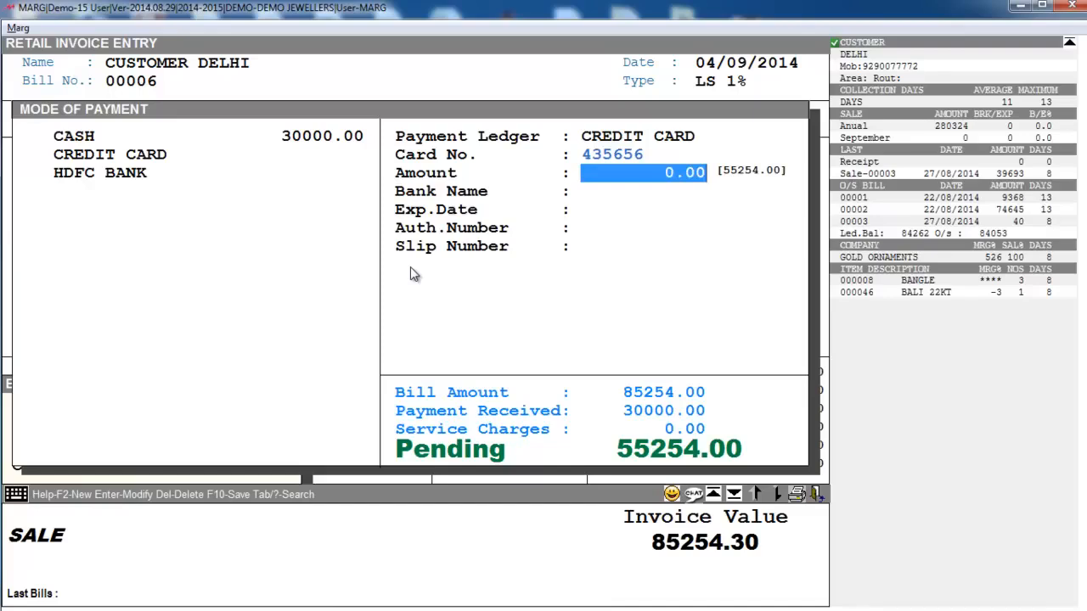
type("20000")
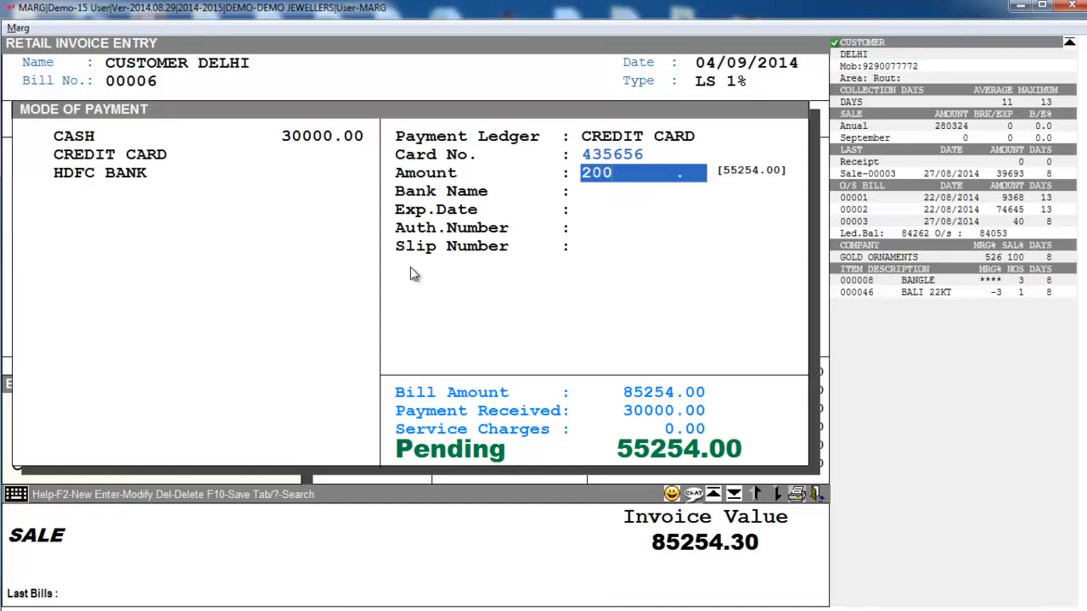
key("Return")
key("Return")
key("Return")
key("Return")
key("Return")
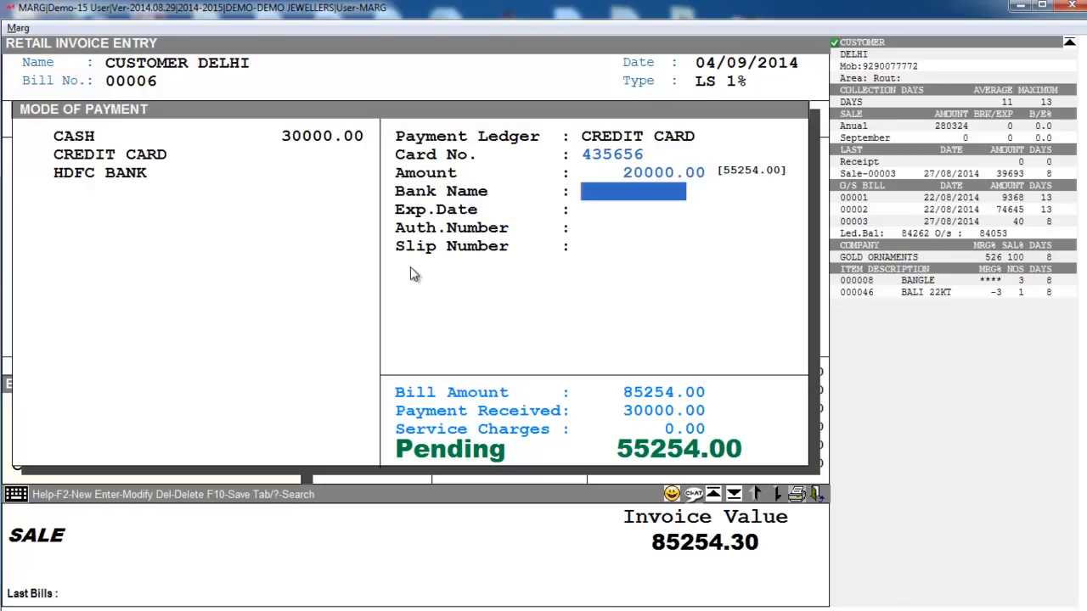
key("Return")
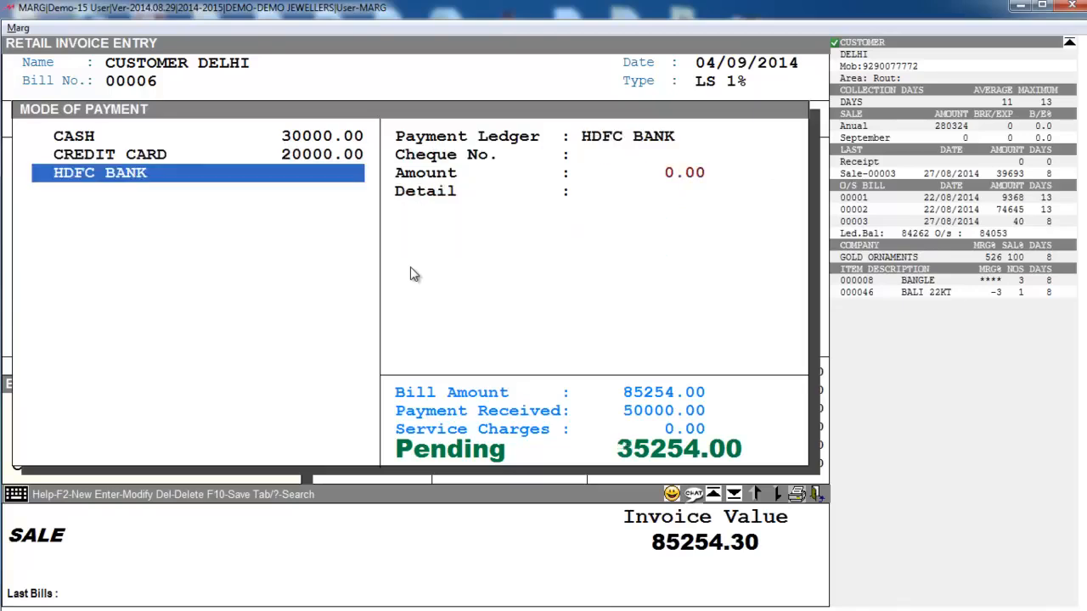
Step: Record an HDFC BANK cheque payment of 35254, entering the cheque number and leaving the detail blank
key("Return")
type("436436")
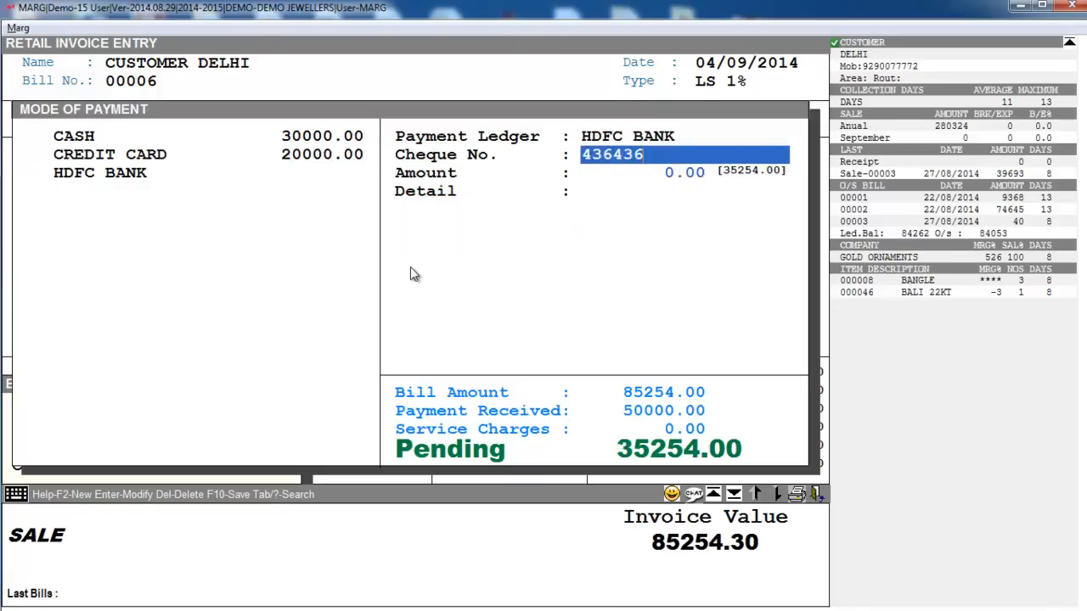
key("Return")
type("3")
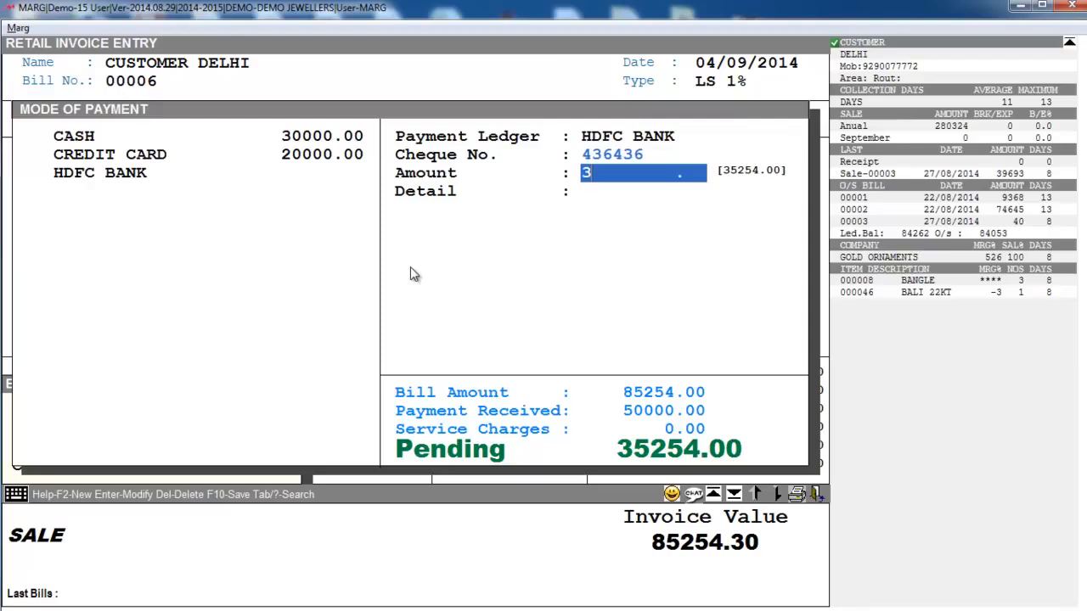
type("5254")
key("Return")
key("Return")
key("Return")
key("Return")
key("Return")
key("Return")
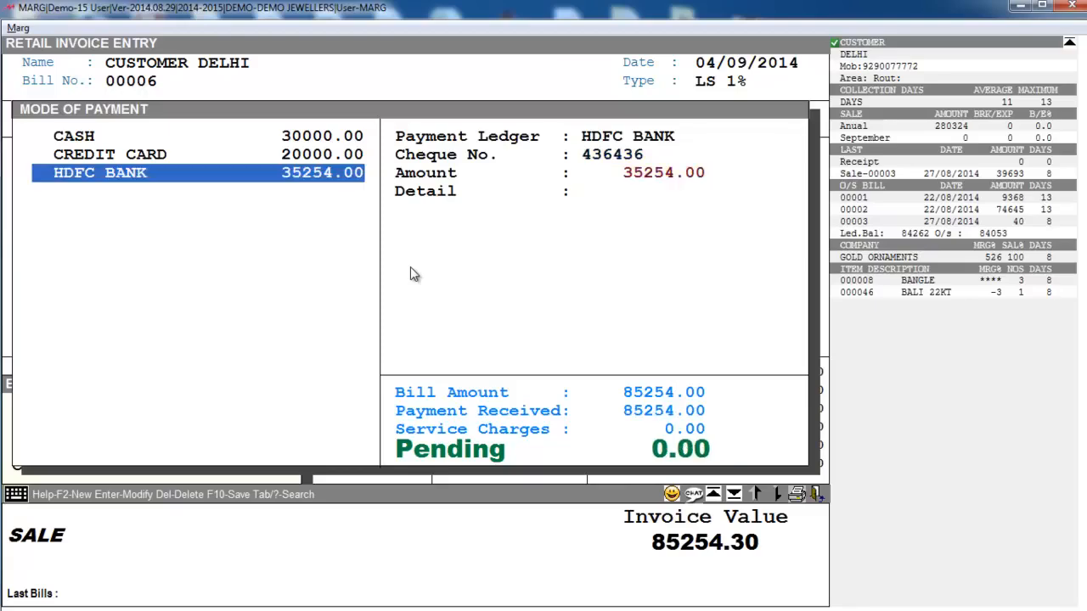
key("Tab")
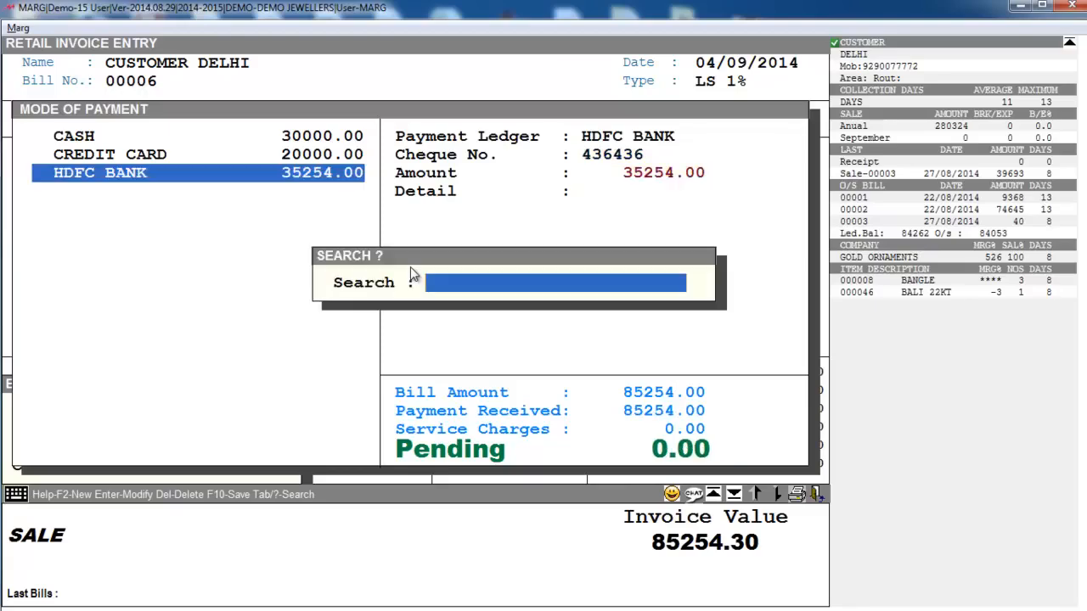
key("Escape")
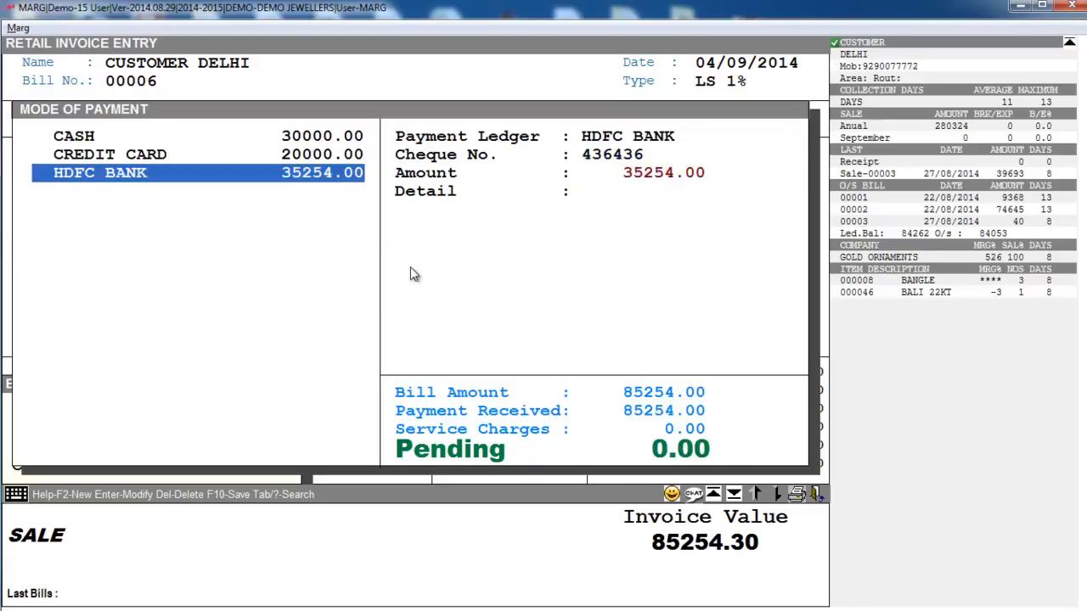
Step: Save the payment split, preview the retail invoice with print option O, and return to the main screen
key("F10")
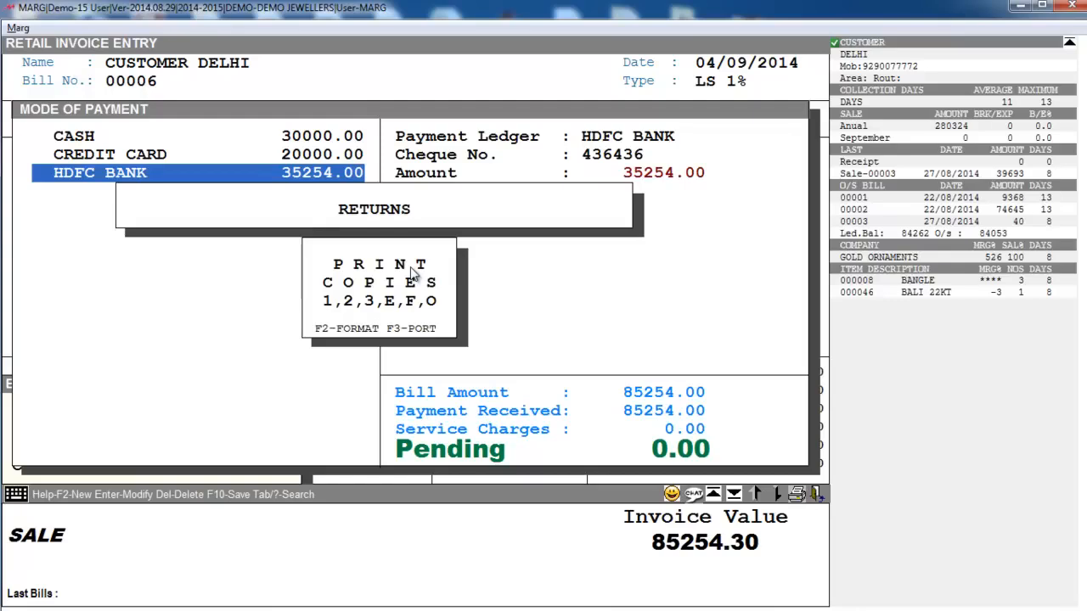
key("o")
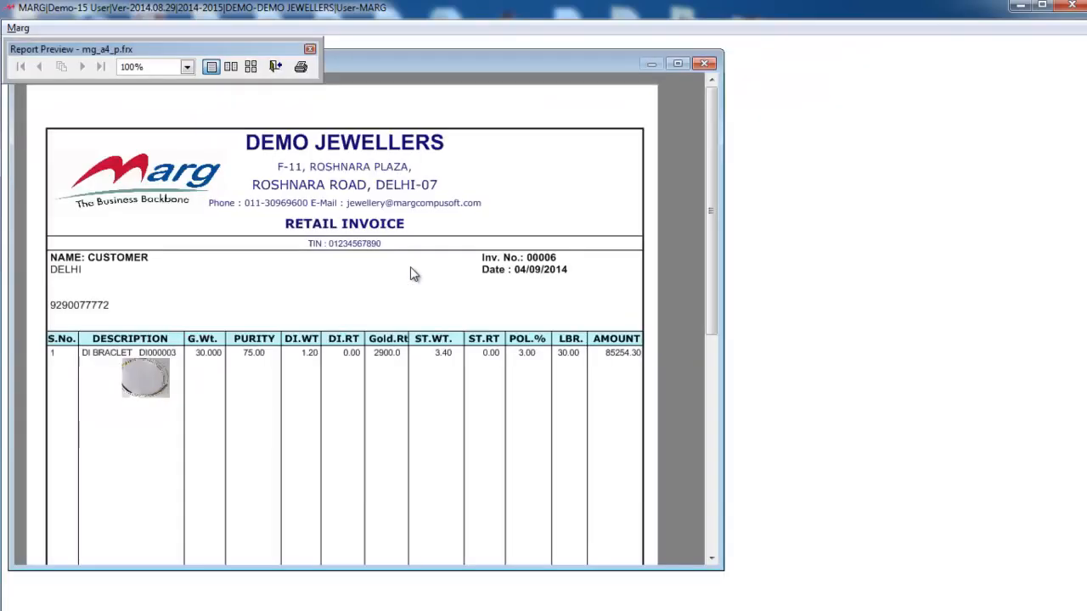
key("Escape")
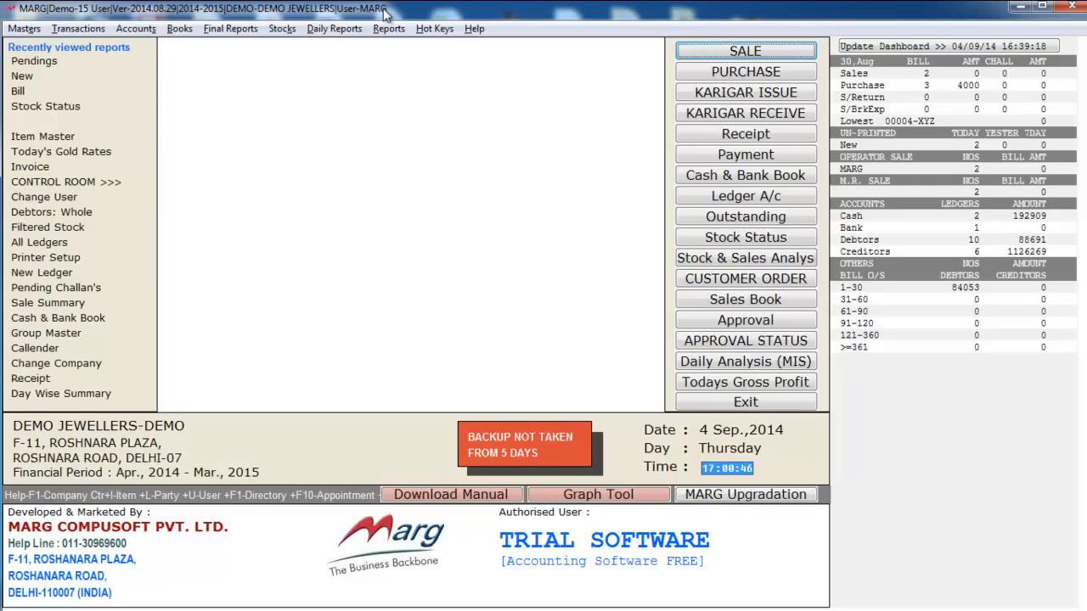
Step: Open the item Sale Summary report options and set the period from 10/04/2014 to 04/09/2014
left_click(323, 32)
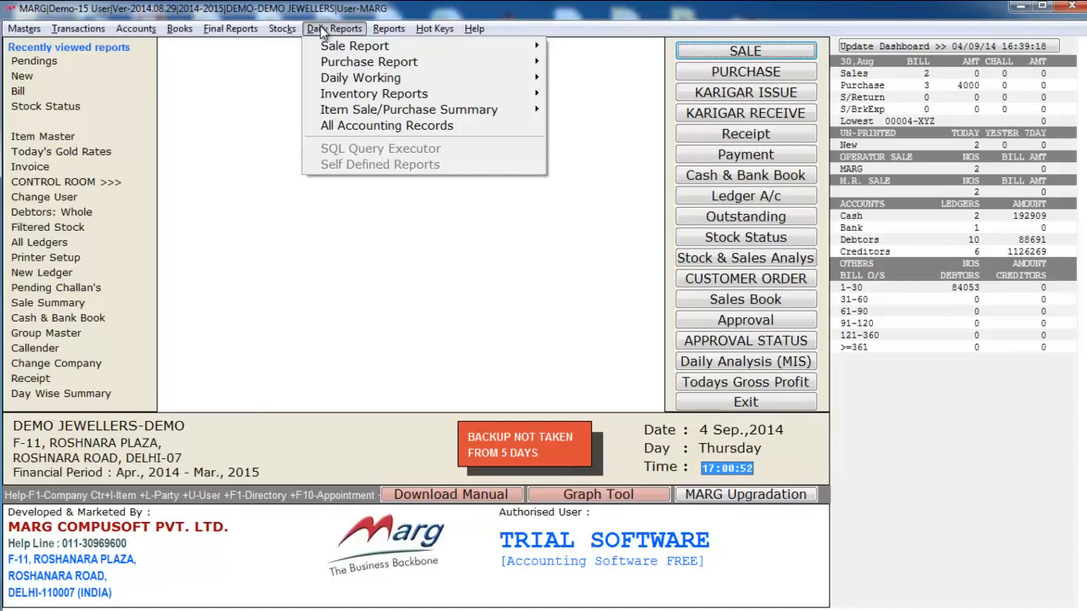
mouse_move(467, 112)
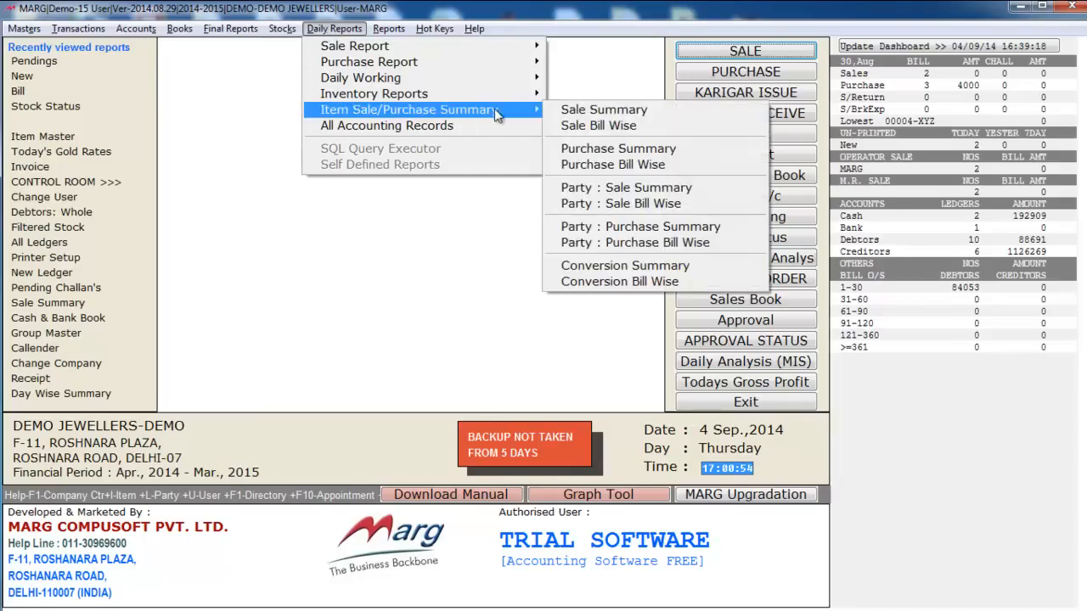
left_click(629, 117)
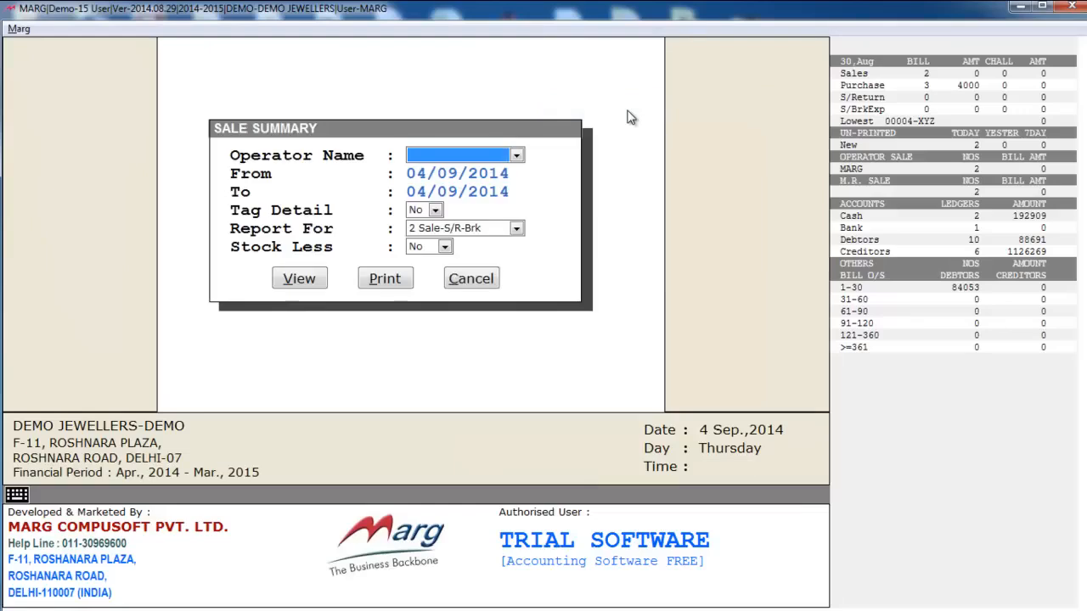
key("Return")
type("1004")
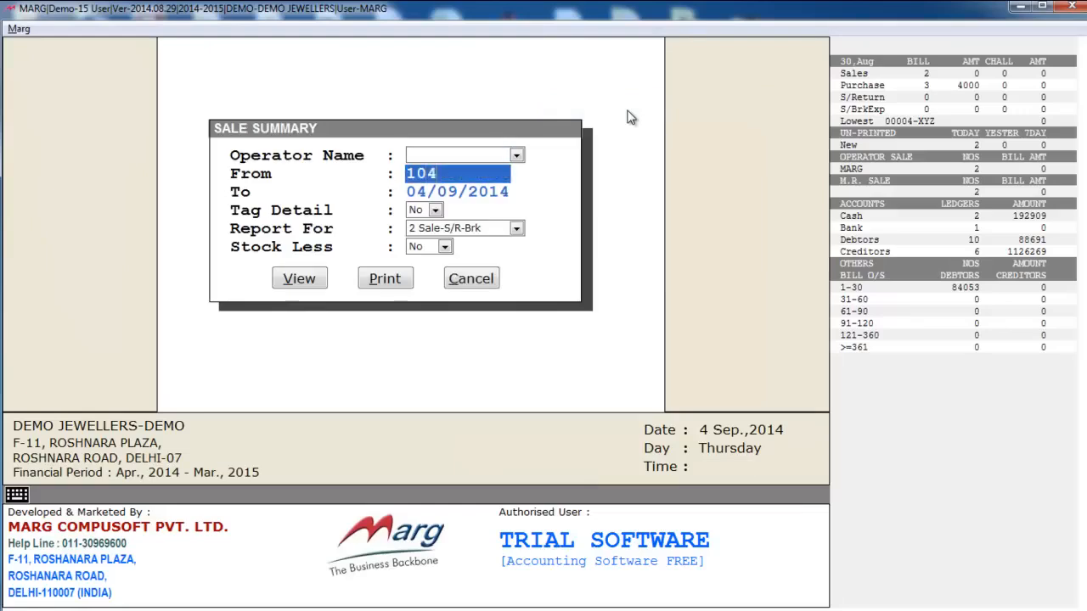
key("Return")
key("Return")
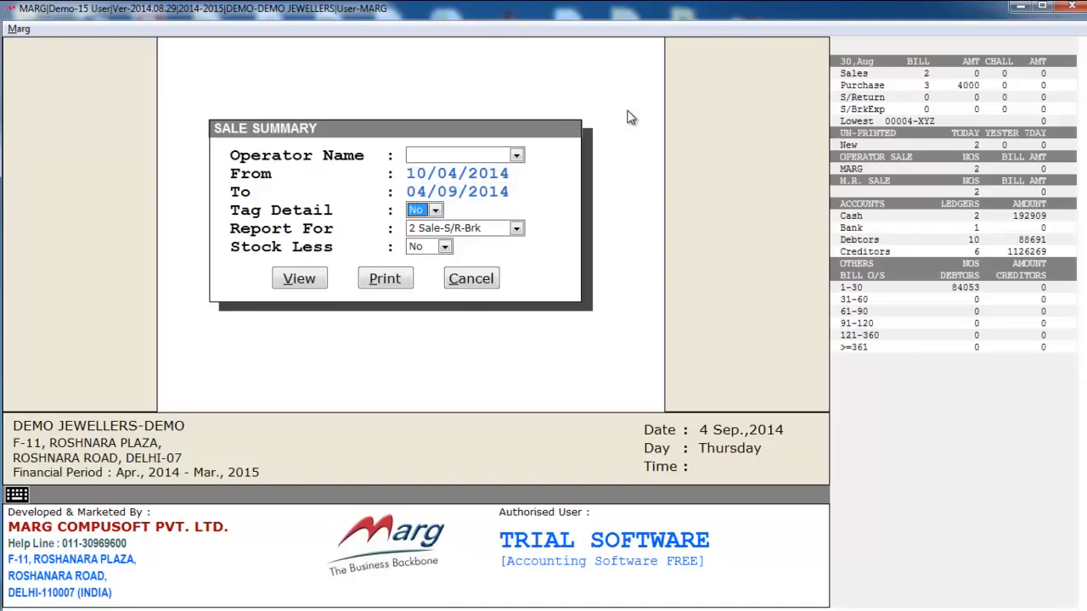
Step: Run the Sale Summary with Tag Detail No, Report For 2 Sale-S/R-Brk and Stock Less No, displaying it on screen
key("space")
key("Return")
key("Return")
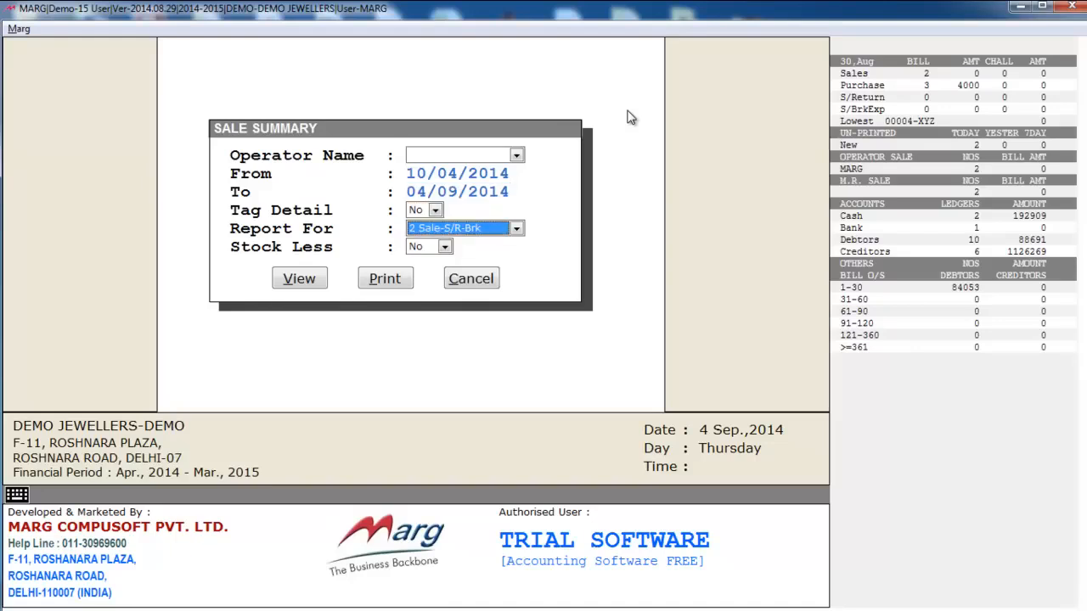
key("space")
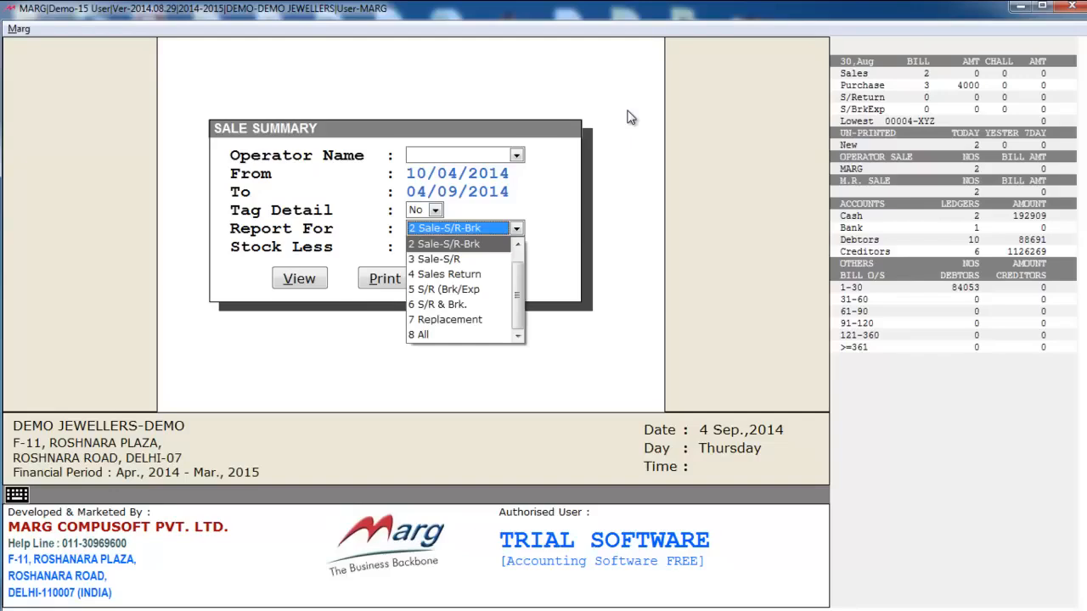
key("Return")
key("Return")
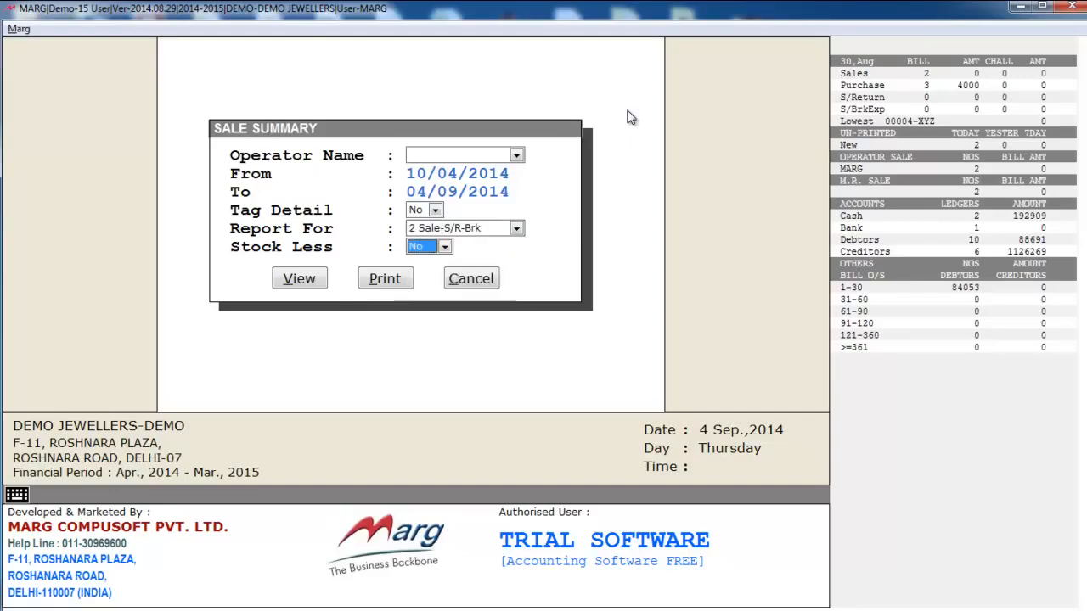
key("space")
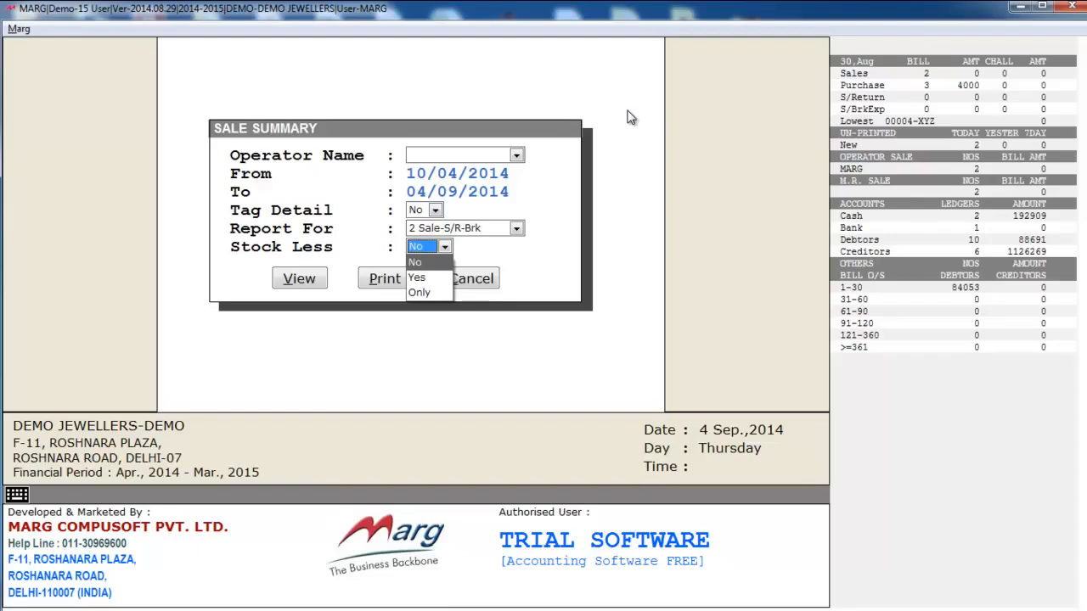
key("Return")
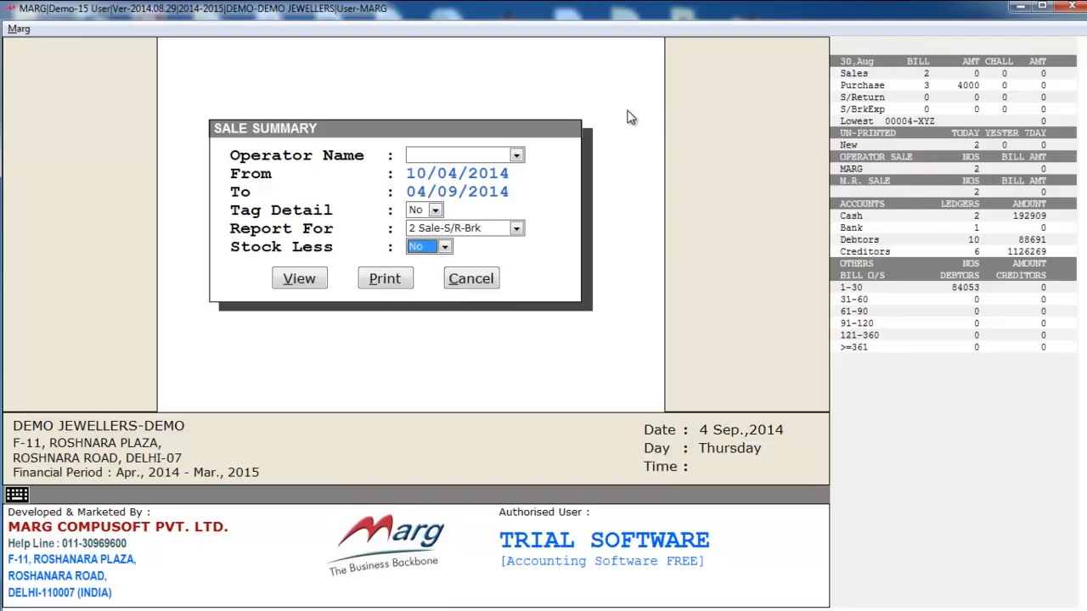
key("Return")
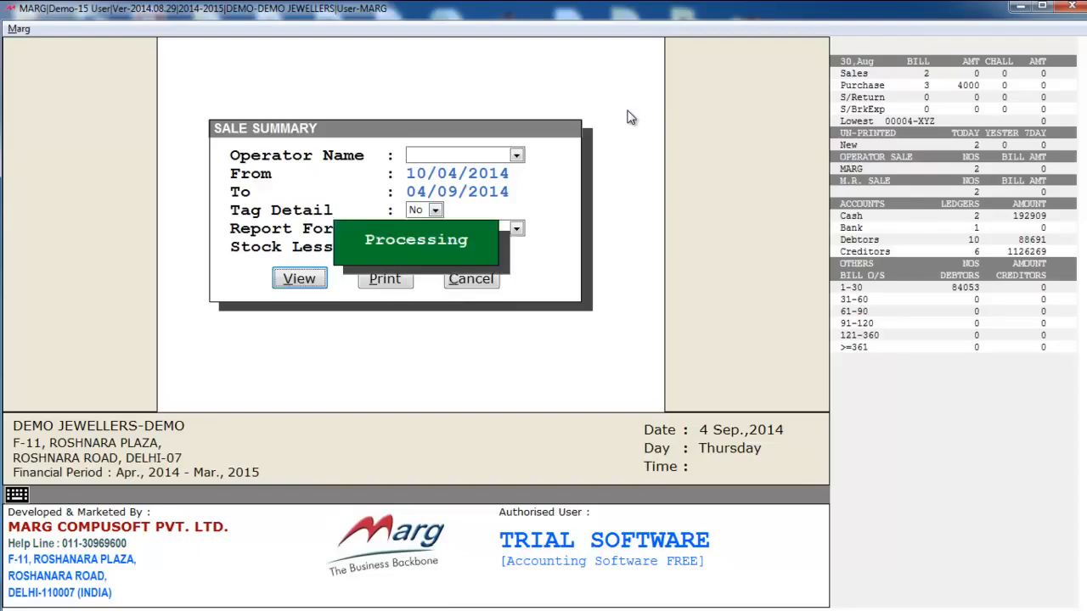
key("Return")
Step: Examine the item-wise weight columns and totals of the Sale Summary through to the report's end, and close the report
key("Right")
key("Right")
key("Right")
key("Right")
key("Right")
key("Right")
key("Right")
key("Right")
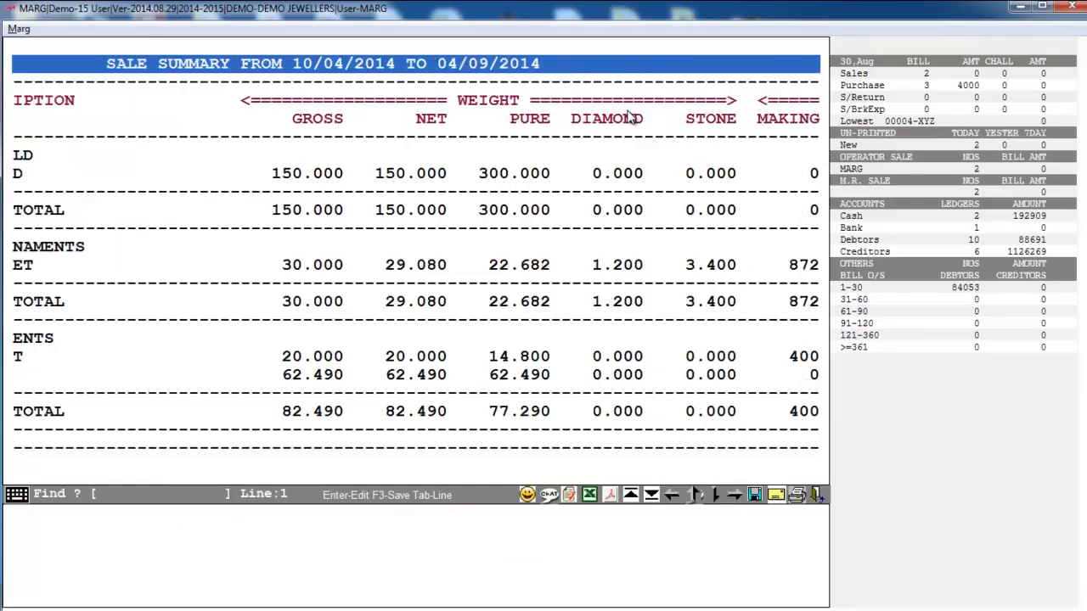
key("Left")
key("Left")
key("Left")
key("Left")
key("Left")
key("Left")
key("Left")
key("Left")
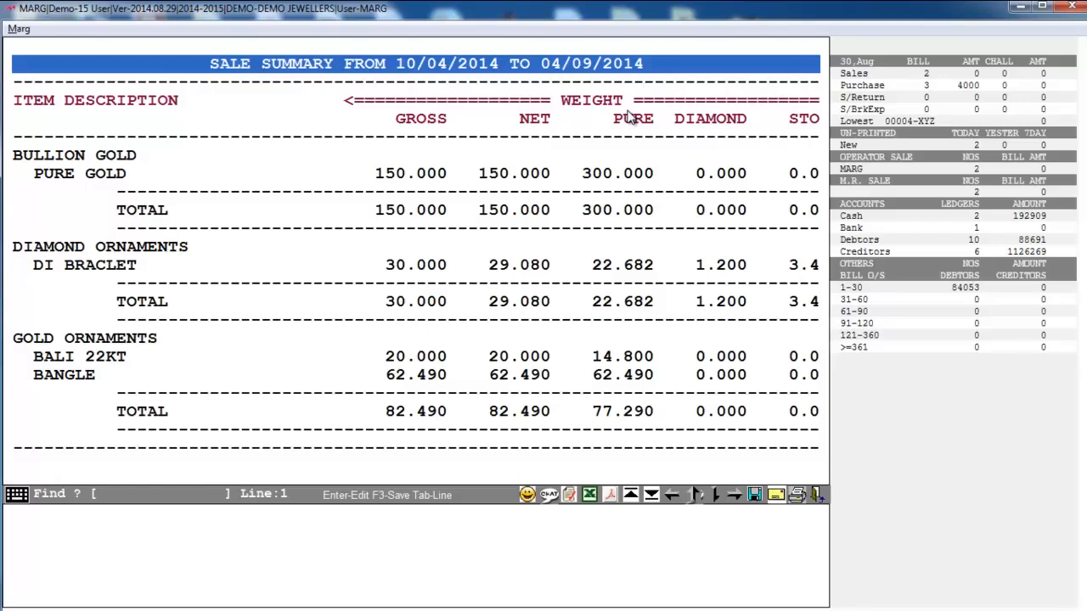
key("Down")
key("Down")
key("Down")
key("Down")
key("Down")
key("Down")
key("Down")
key("Down")
key("Down")
key("Down")
key("Down")
key("Down")
key("Down")
key("Down")
key("Down")
key("Down")
key("Down")
key("Down")
key("Down")
key("Down")
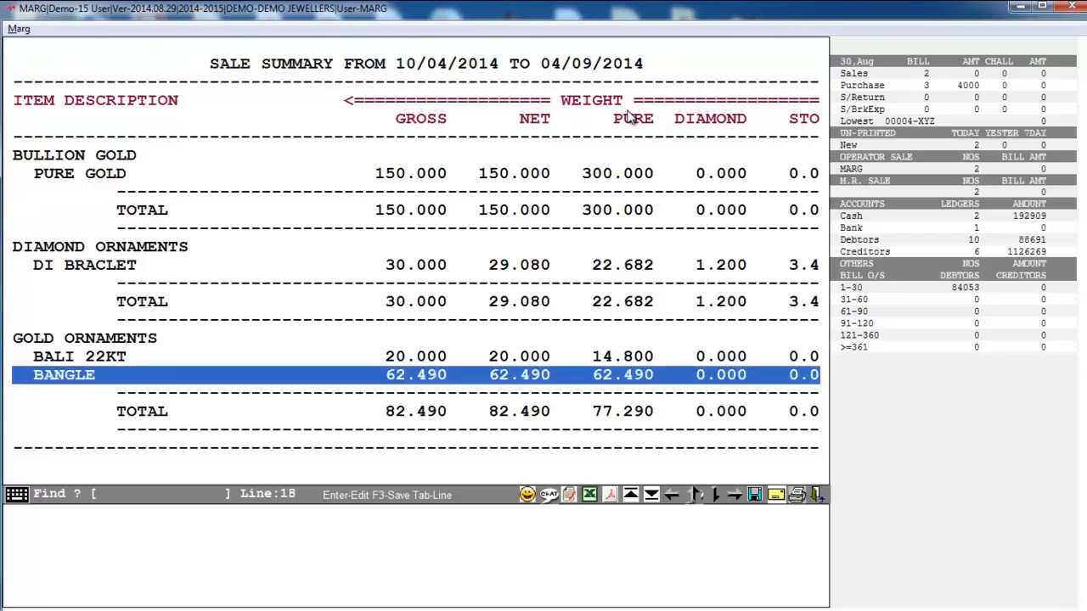
key("Down")
key("Up")
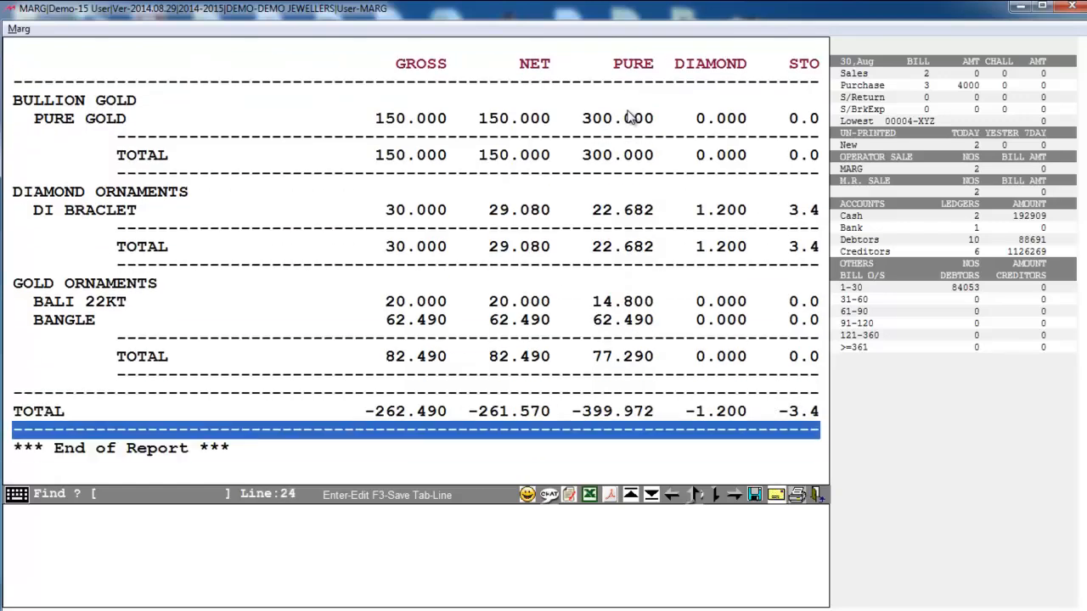
key("Escape")
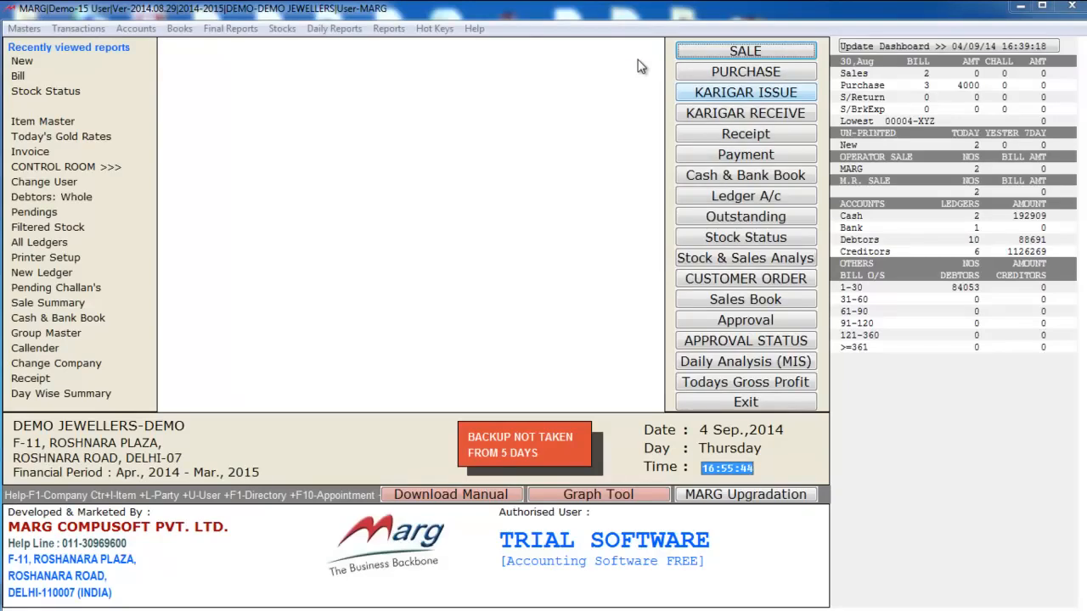
Step: Start a karigar issue entry for the second karigar in the ledger list and bring up the item list
left_click(722, 98)
key("Return")
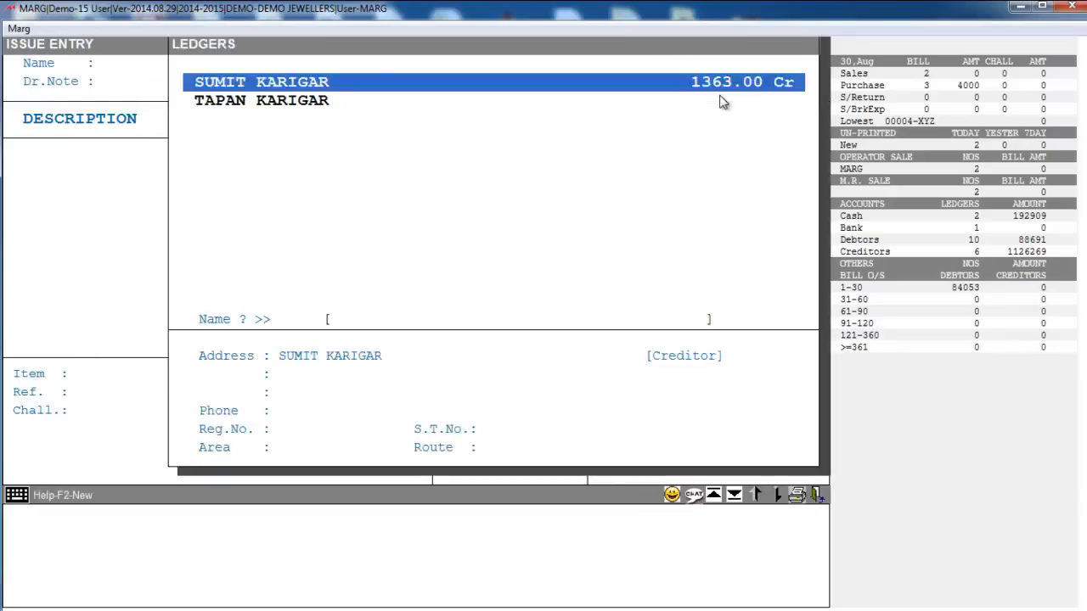
key("Down")
key("Return")
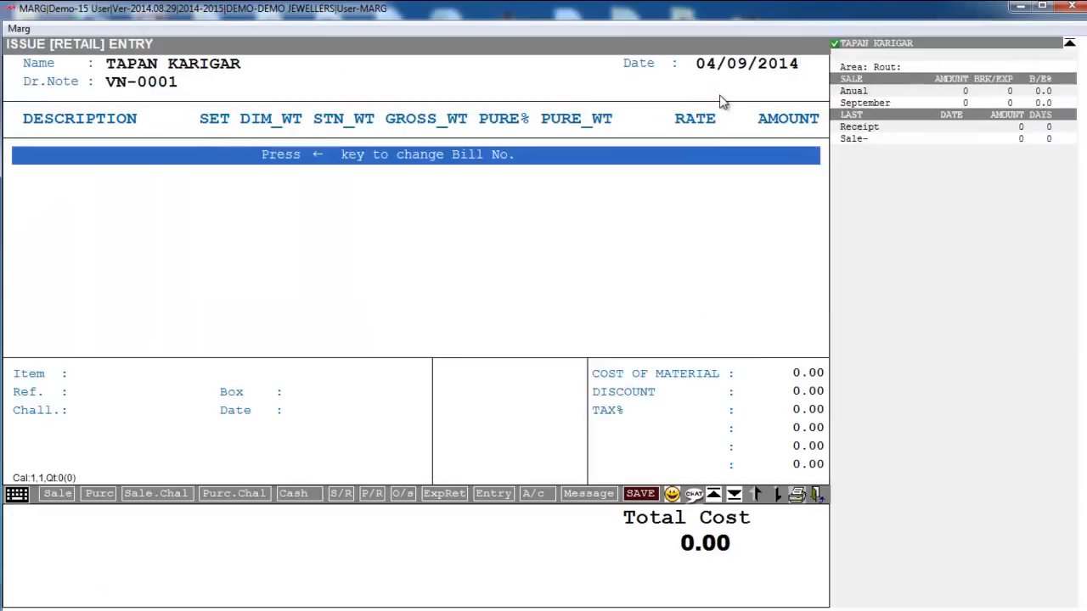
key("Return")
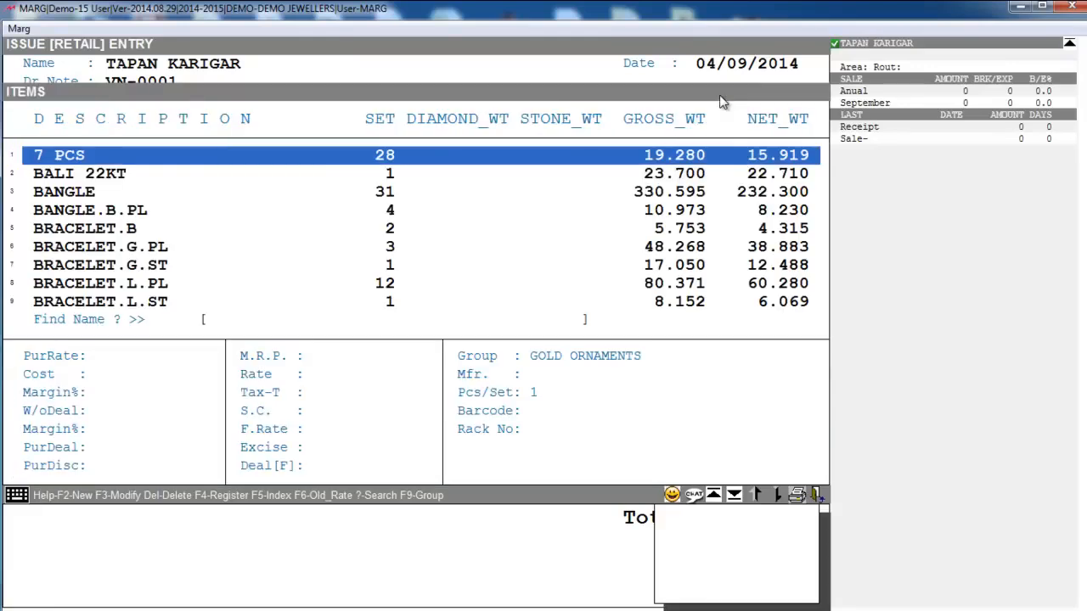
Step: Add the PURE GOLD item with barcode PU0004 to the issue entry
type("PUR")
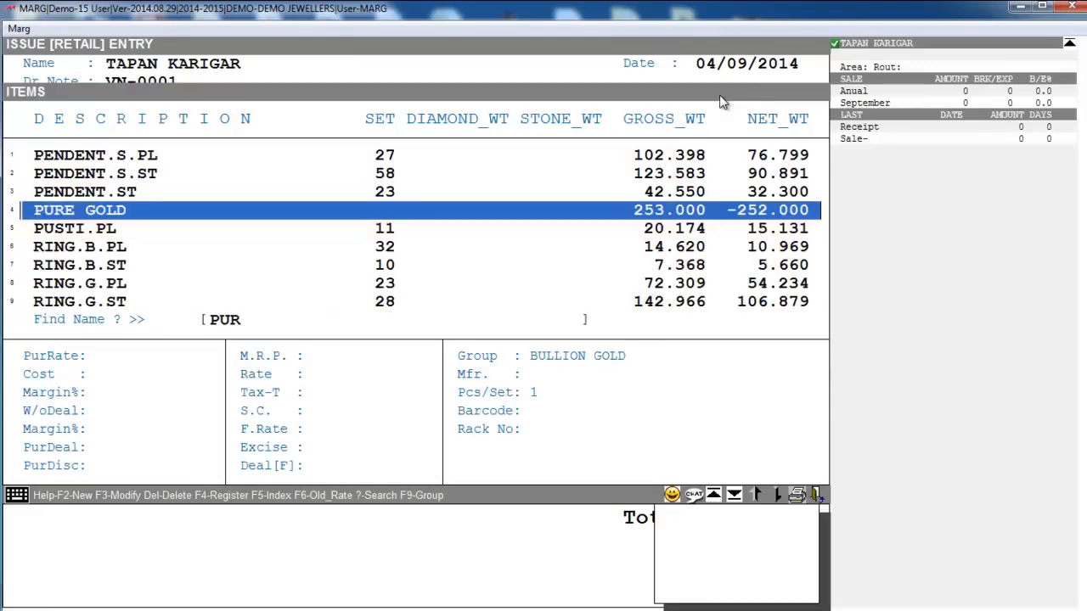
key("Return")
key("Up")
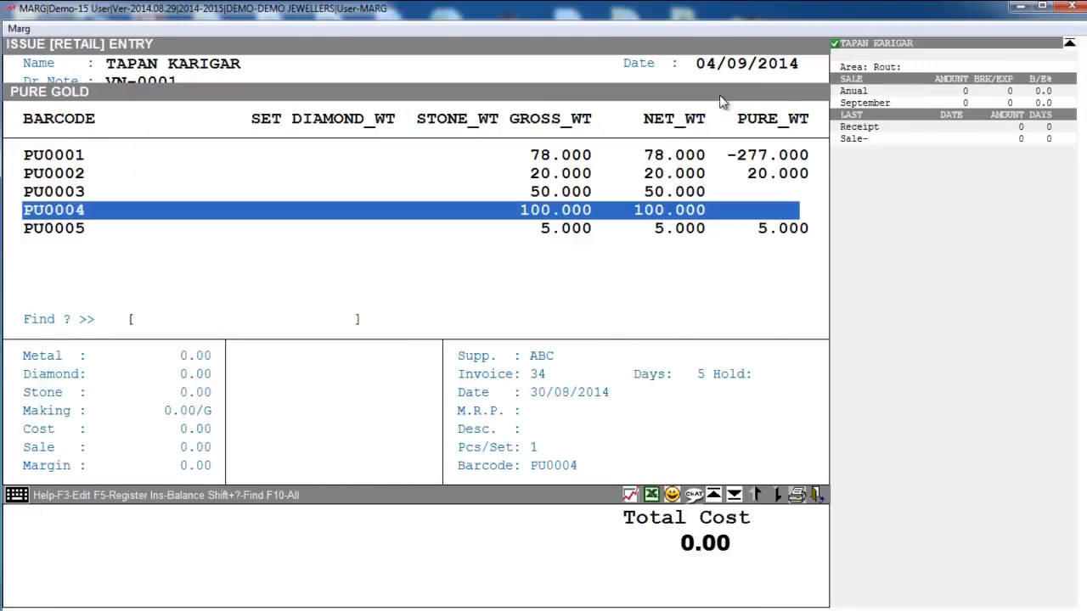
key("Return")
key("Return")
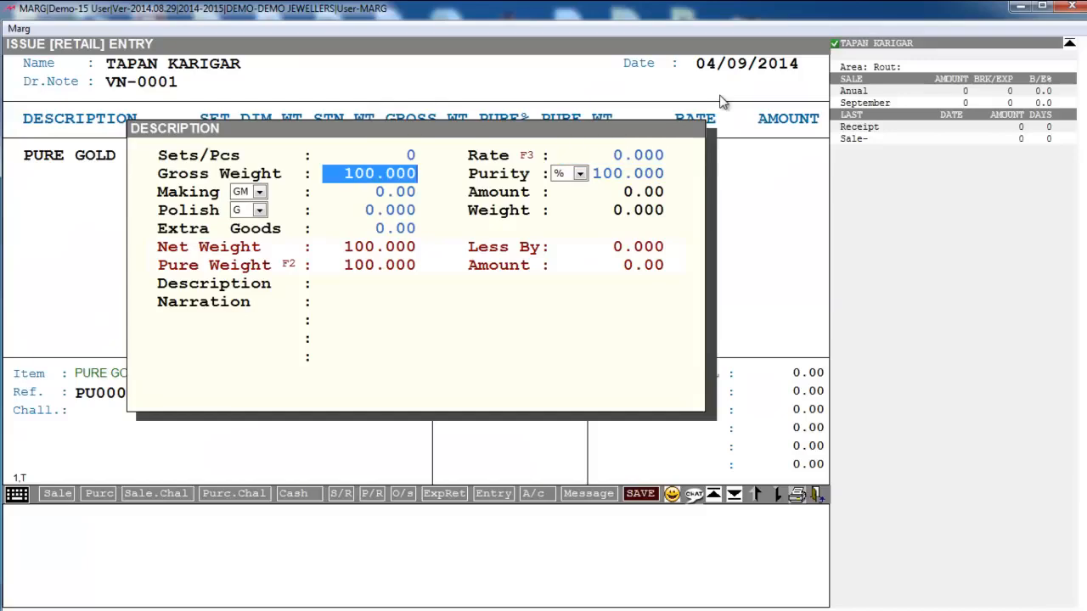
Step: Set the pure gold's gross weight to 50 and accept the remaining description values, keeping purity at 100%
type("500")
key("BackSpace")
key("Return")
key("Return")
key("Return")
key("Return")
key("Return")
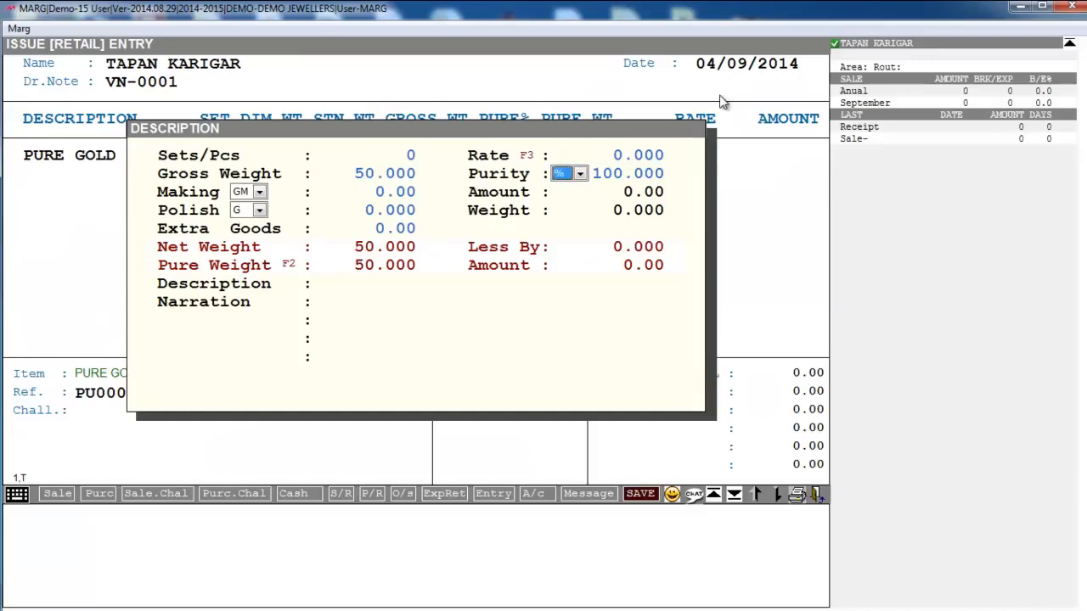
key("Return")
key("Return")
key("Return")
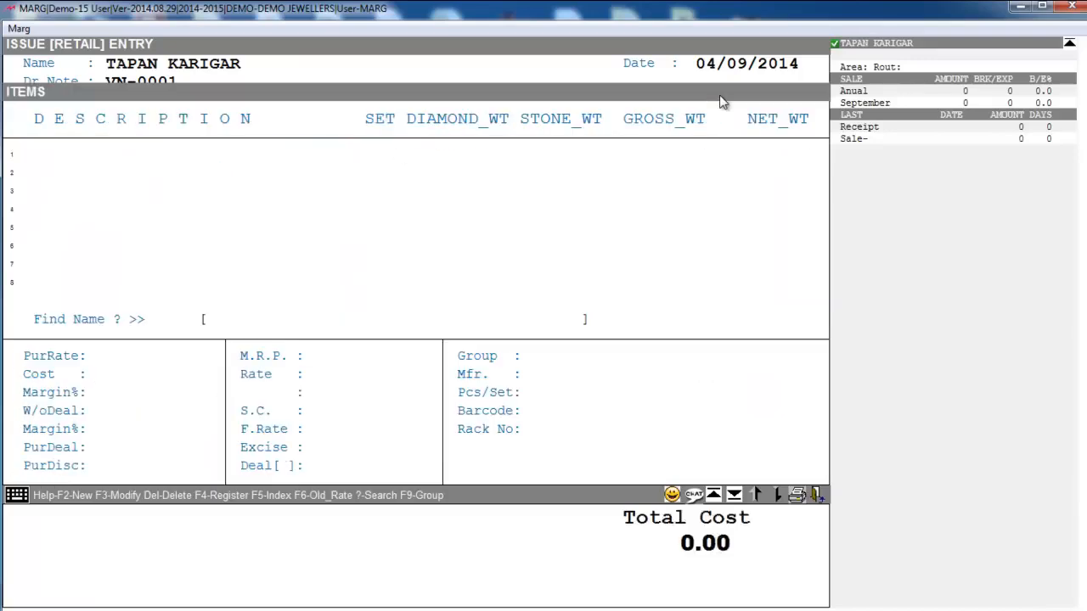
Step: Add the DIAMOND item with reference DI0003 to the issue entry and open its diamond detail
key("Escape")
key("Return")
type("DIAM")
key("Return")
key("Return")
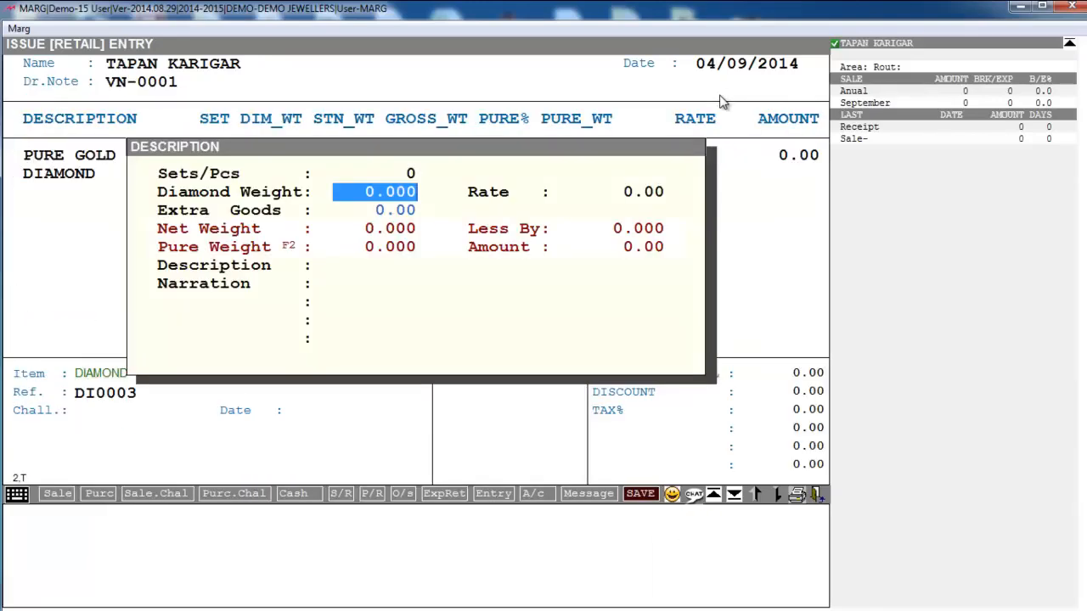
type("20 .")
key("Return")
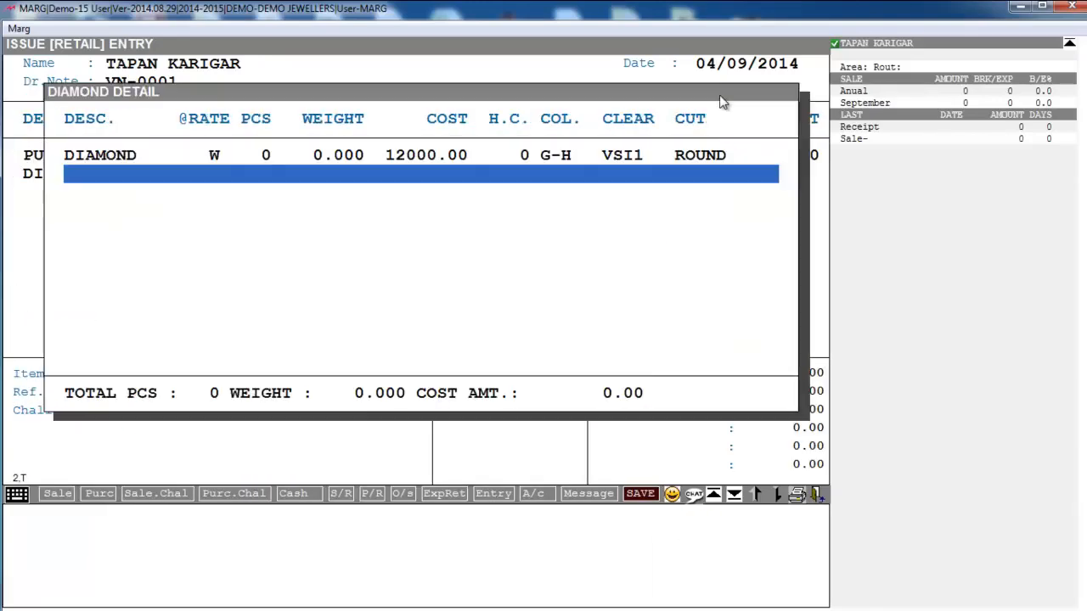
Step: Fill in the diamond detail line with 100 pieces, weight 20 and cost 0, and finish the item entry
key("Return")
key("Return")
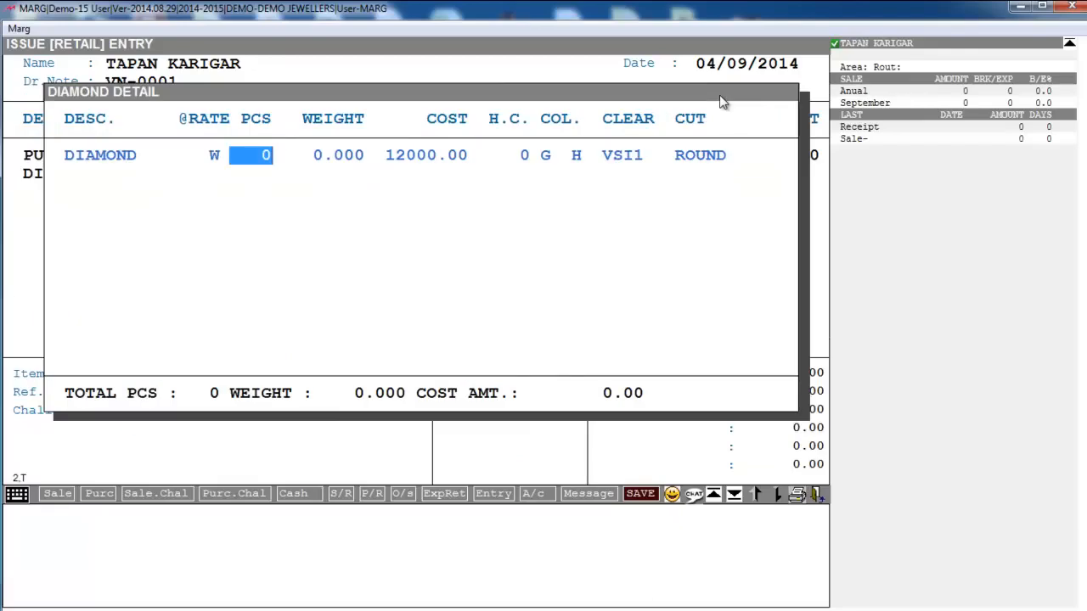
type("100")
key("Return")
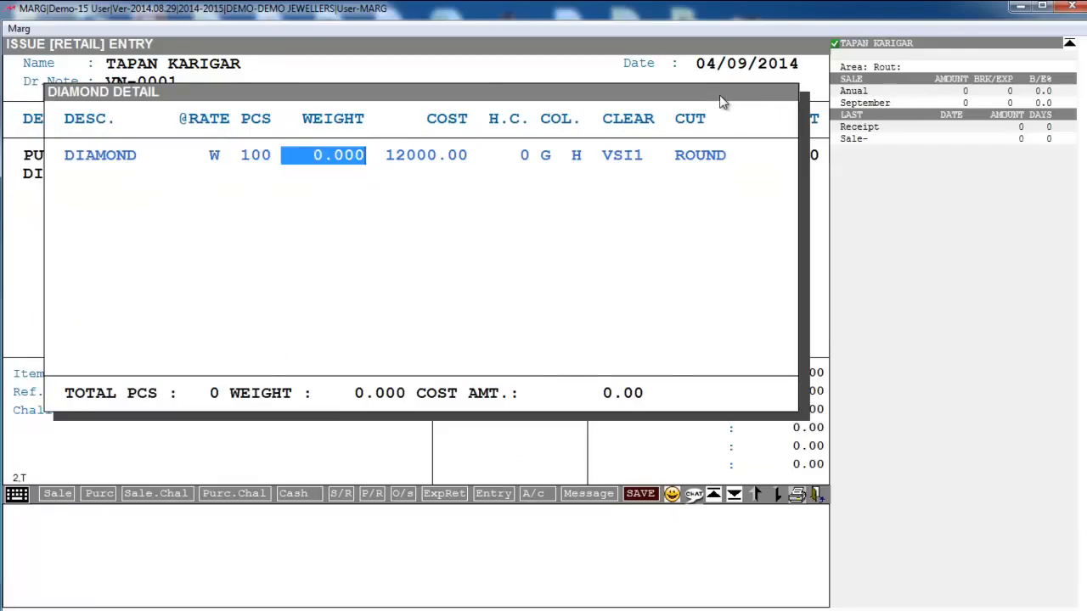
type("20")
key("Return")
type("0")
key("Return")
key("Return")
key("Return")
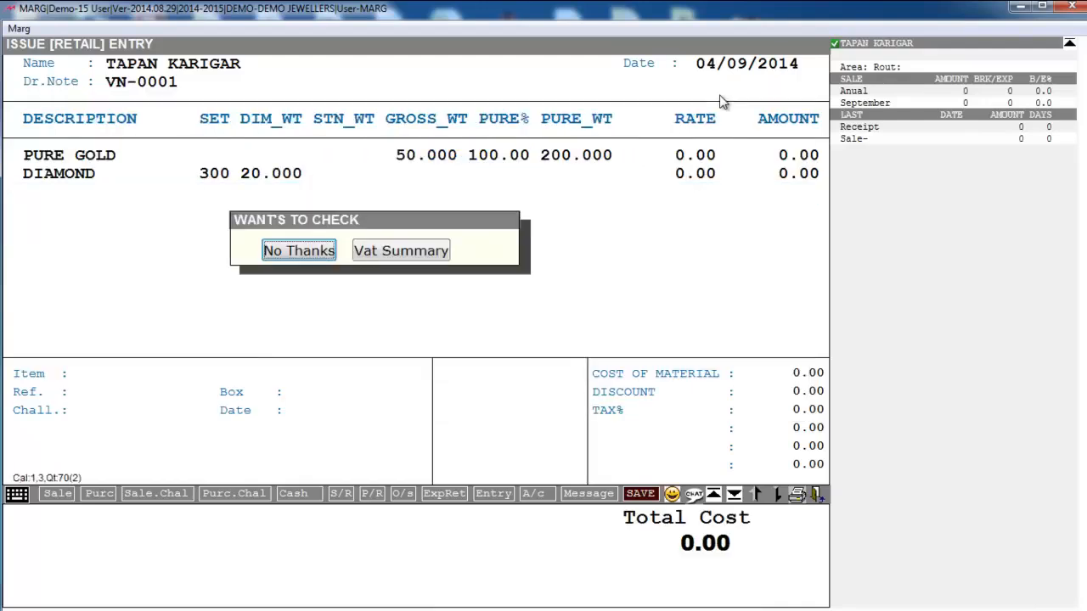
Step: Skip the VAT summary check, save the karigar issue entry and return to the main screen
key("Return")
key("Return")
key("Return")
key("Return")
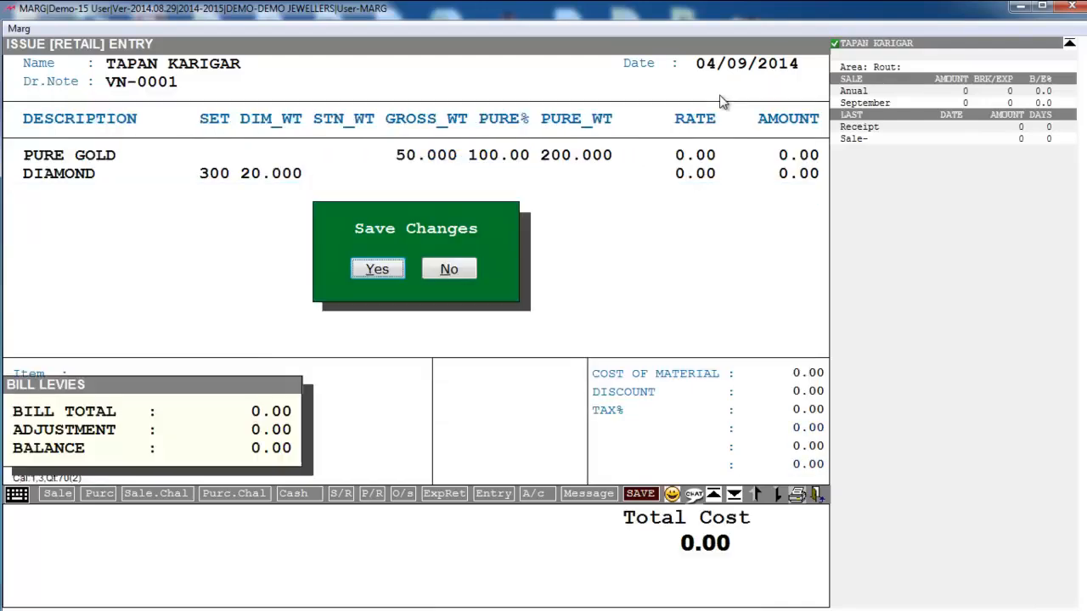
key("Return")
key("Escape")
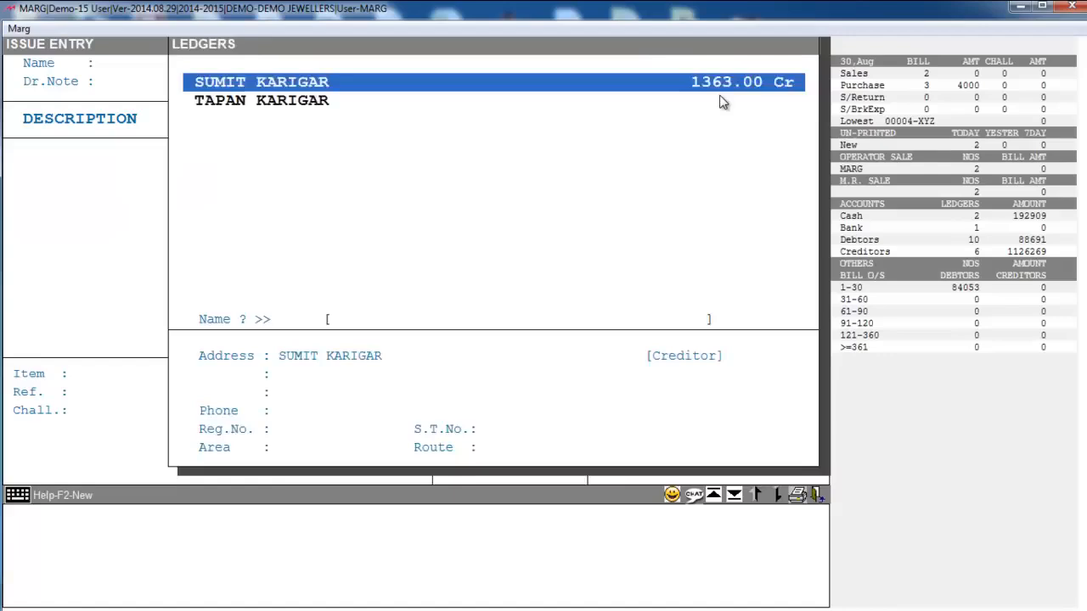
key("Escape")
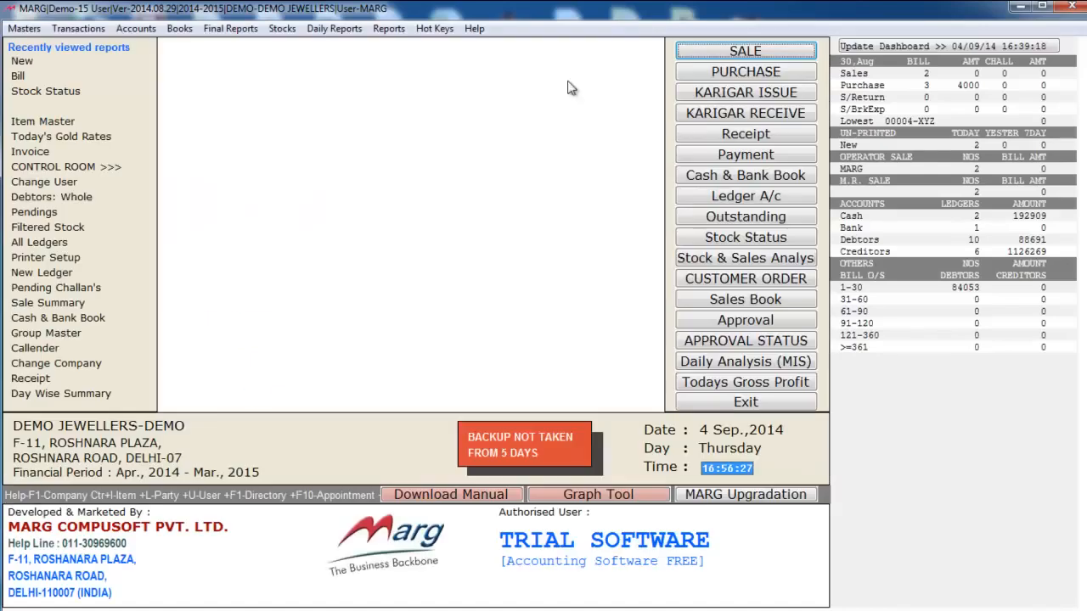
Step: Start a karigar receive entry dated 04/09/2014 for the second karigar, with type JOB WORK, and bring up the item list
left_click(99, 31)
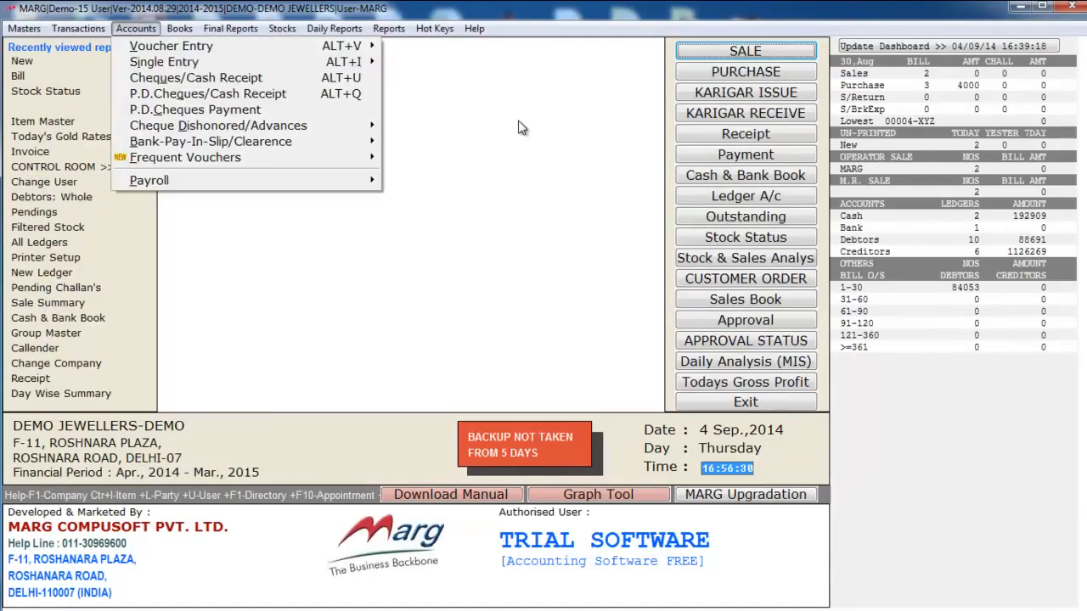
left_click(520, 126)
left_click(703, 115)
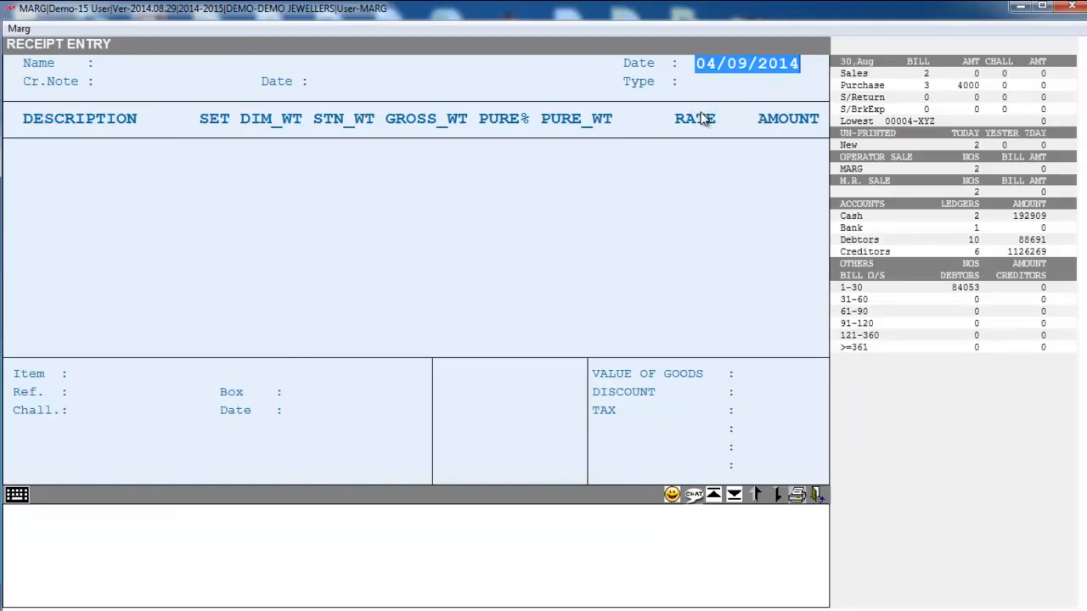
key("Return")
key("Down")
key("Return")
key("Return")
key("Return")
key("Return")
key("Return")
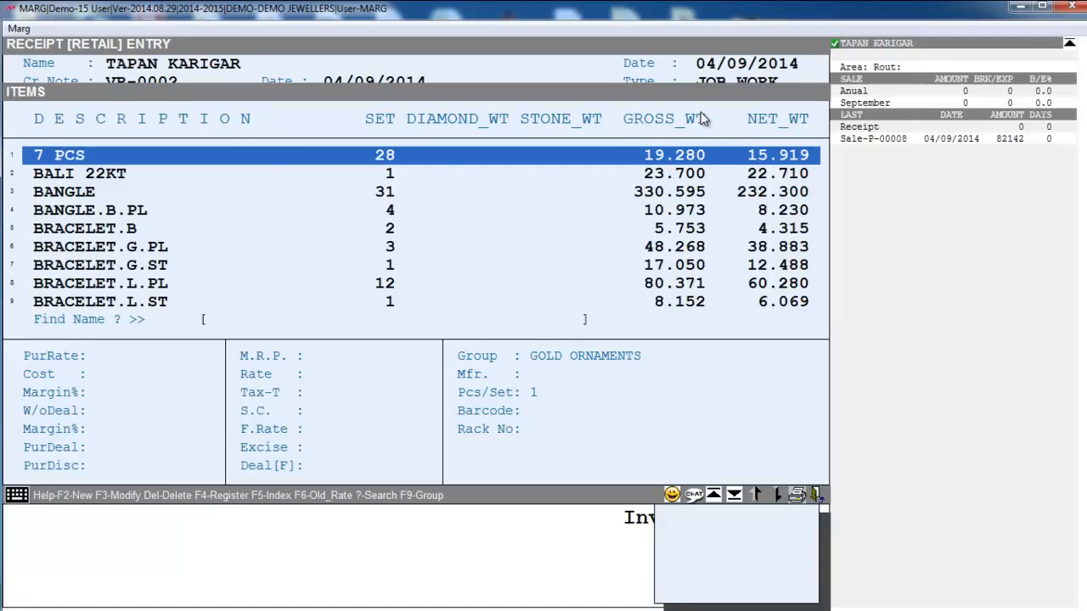
Step: Add the DI BANGLE item to the receipt entry and change its reference prefix to DB
type("DI")
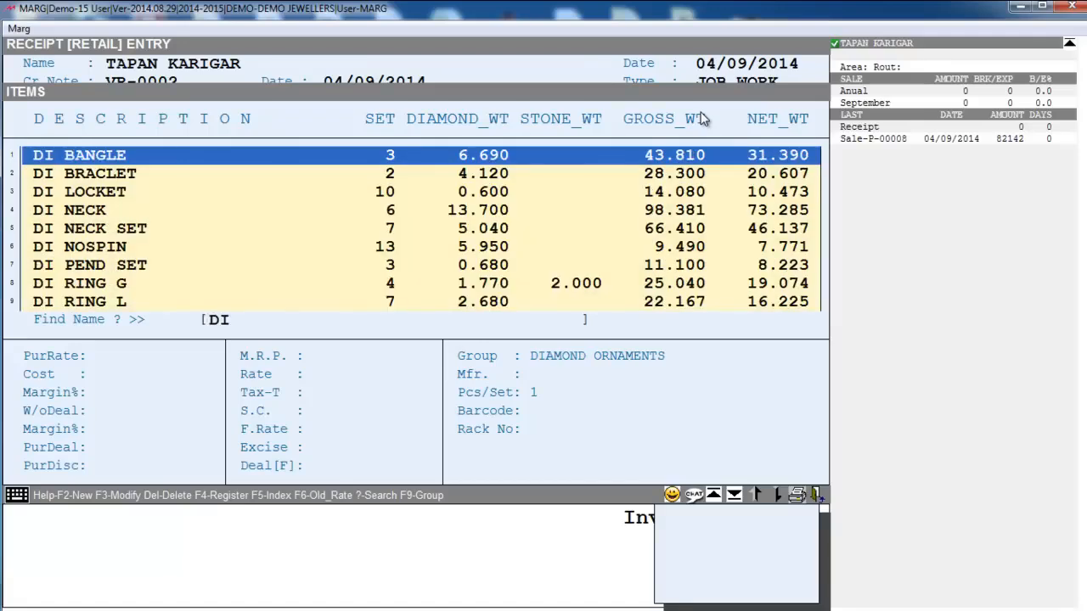
key("Return")
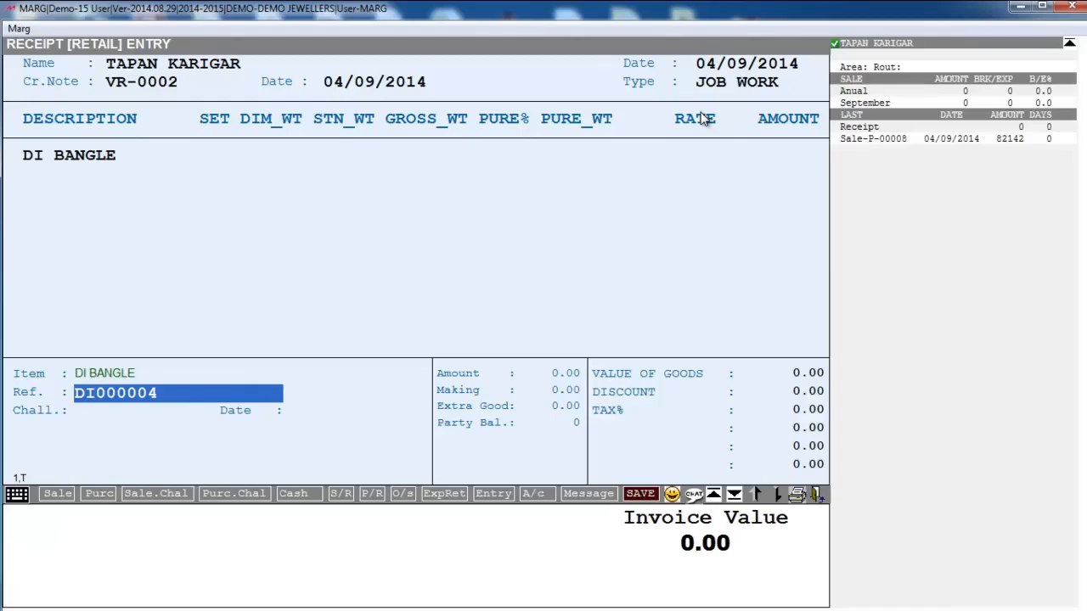
key("BackSpace")
type("B")
key("Delete")
key("Delete")
key("Return")
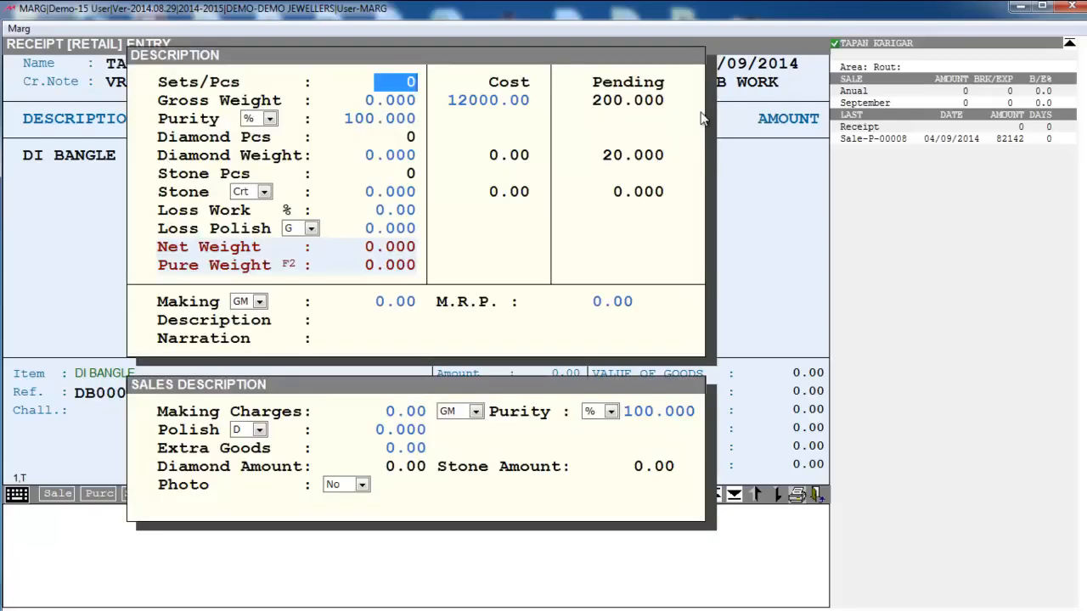
Step: Enter 1 piece with a gross weight of 40 and a cost of 0 for the DI BANGLE item
type("1")
key("Return")
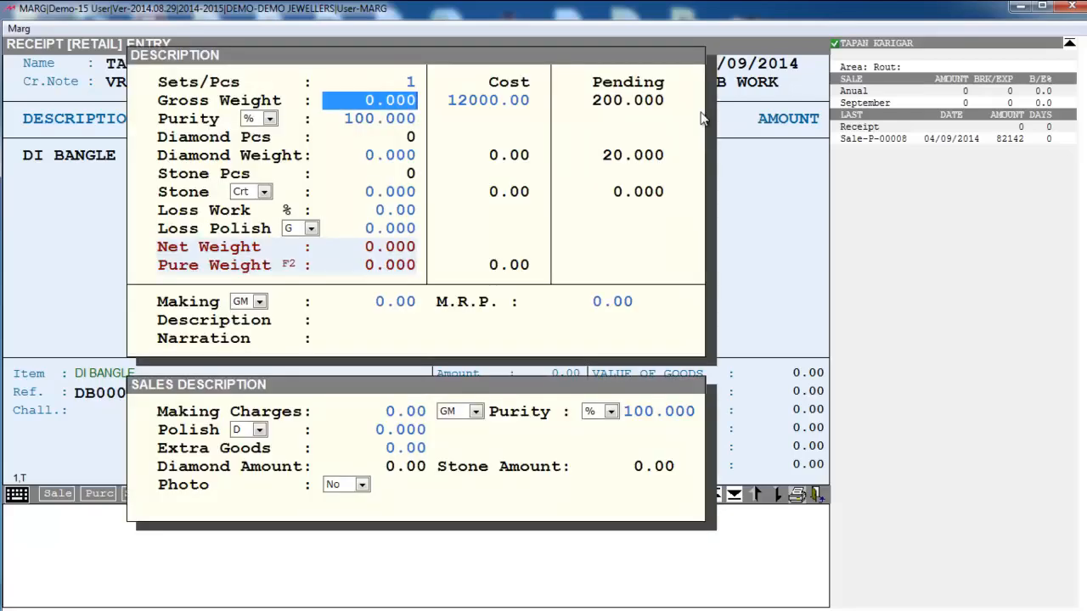
type("40")
key("Return")
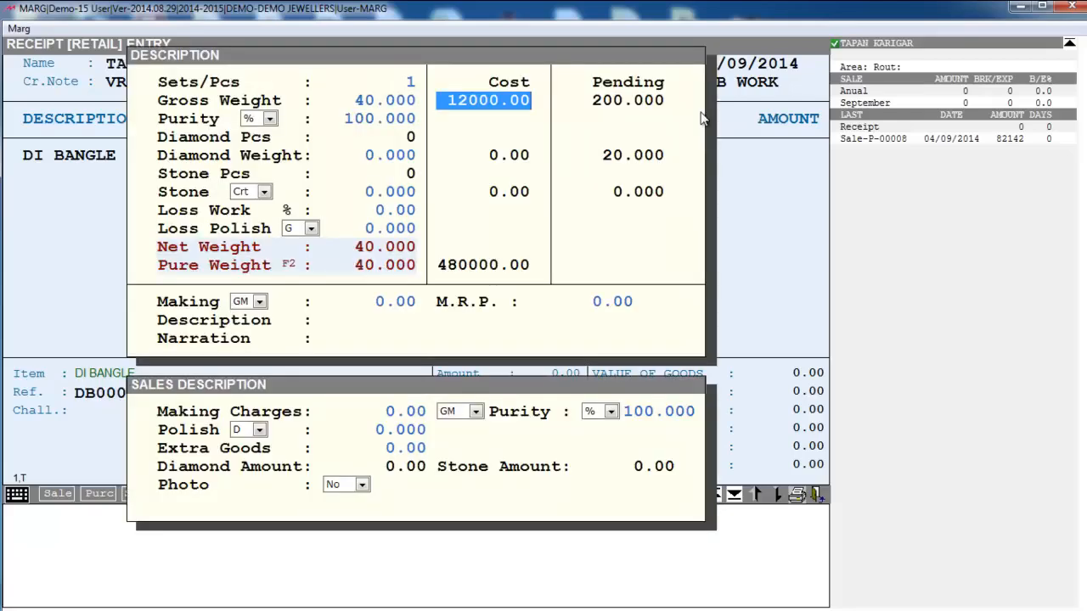
type("0")
key("Return")
Step: Switch the bangle's purity unit to Crt and set its purity to 22
key("space")
key("Down")
key("Return")
key("Return")
type("22 .")
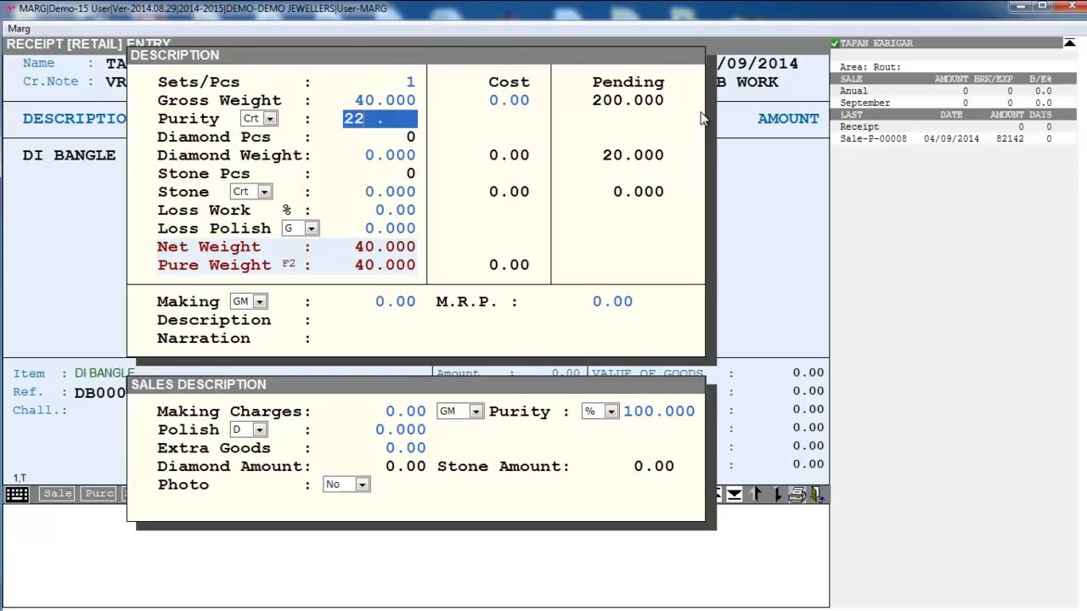
key("Return")
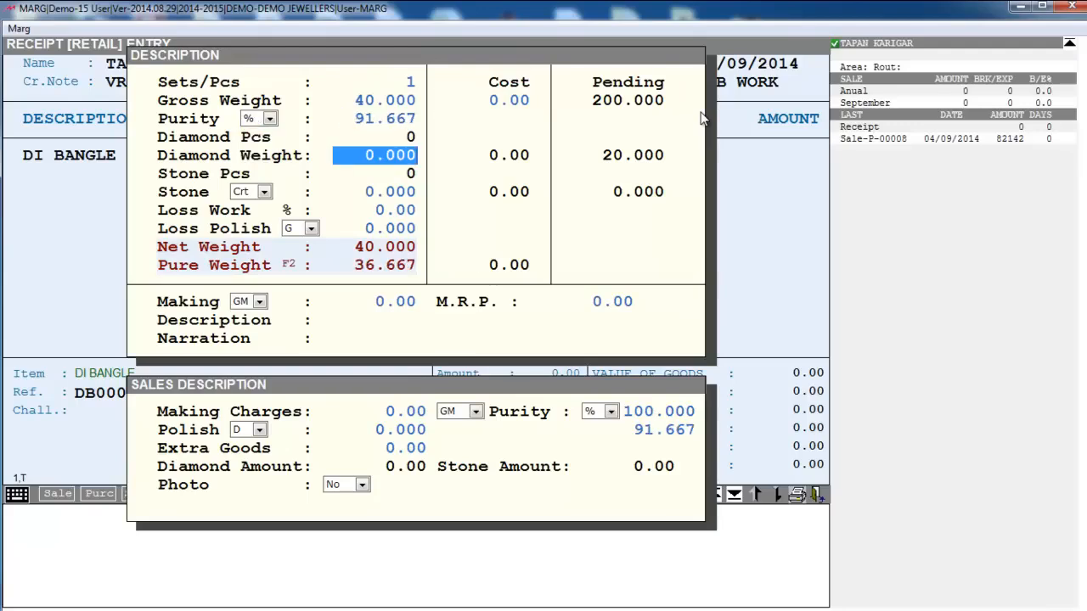
Step: Add a DIAMOND line to the bangle's diamond detail with 10 pieces, weight 2 and cost 0
key("Return")
key("Return")
key("Return")
key("Return")
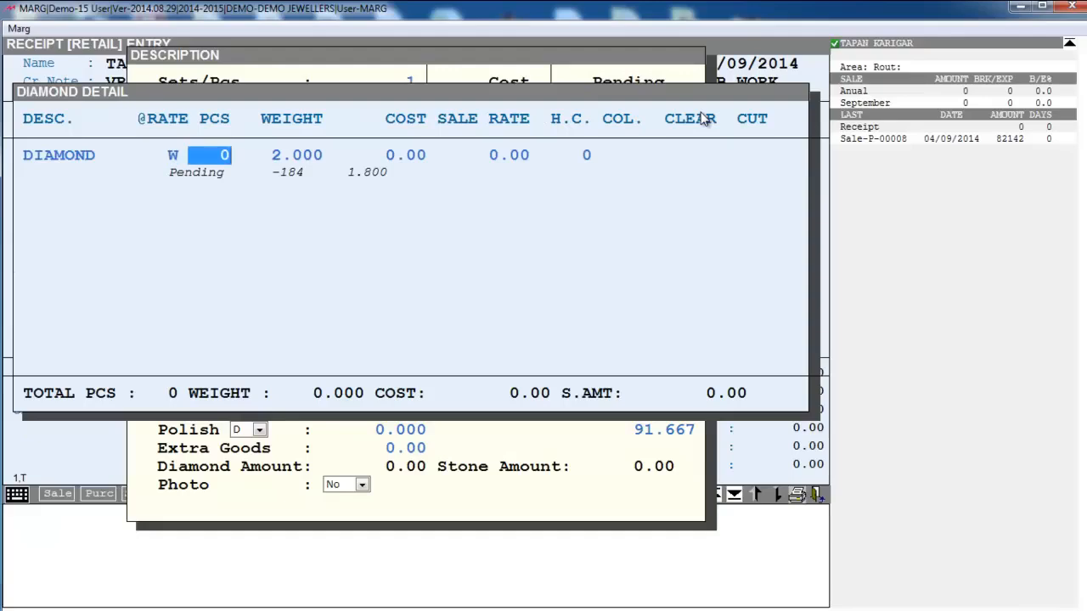
type("10")
key("Return")
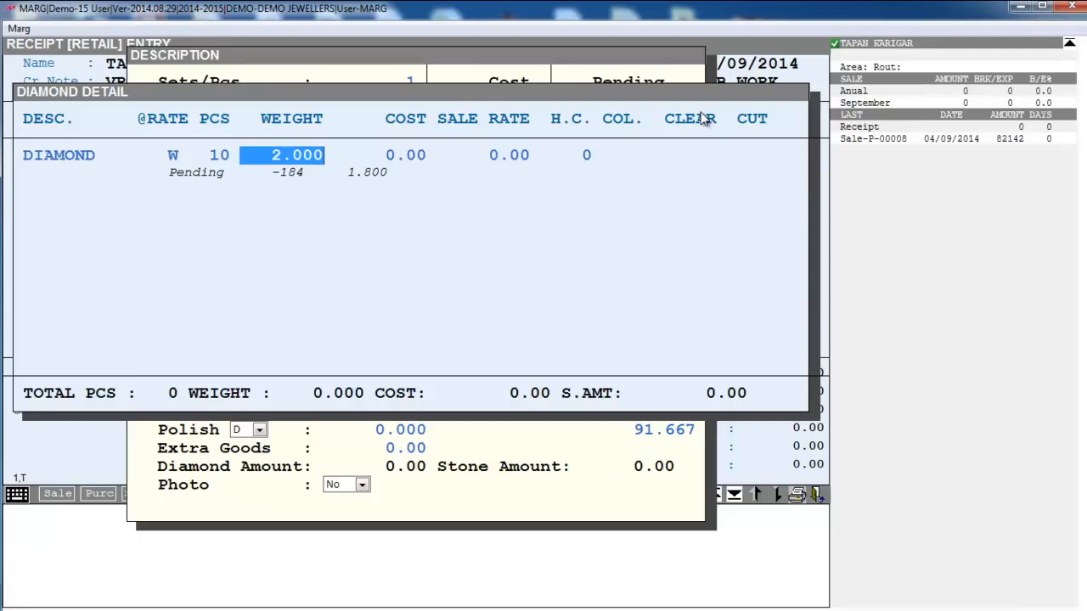
key("Return")
key("Return")
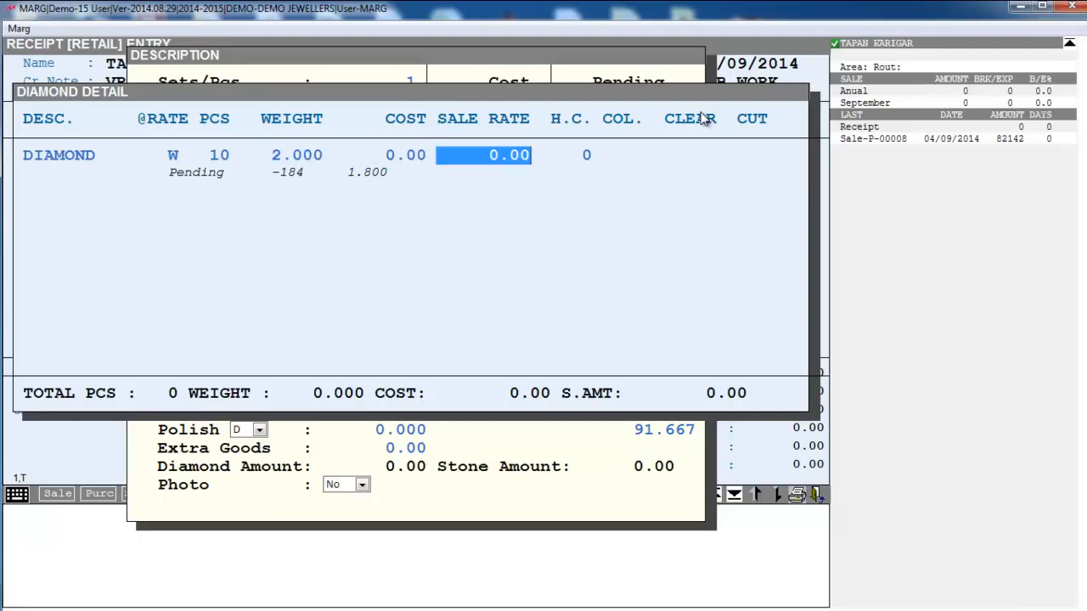
Step: Set the diamond's sale rate to 30000 and finish the diamond detail without adding another diamond or any stones
type("30000 .")
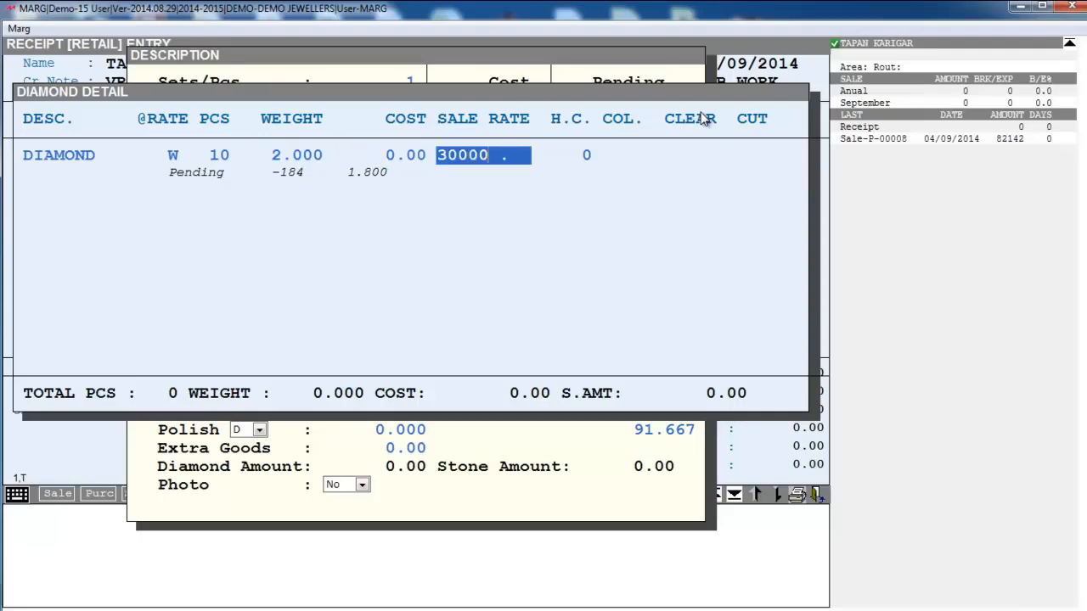
key("Return")
key("Return")
key("Return")
key("Return")
key("Return")
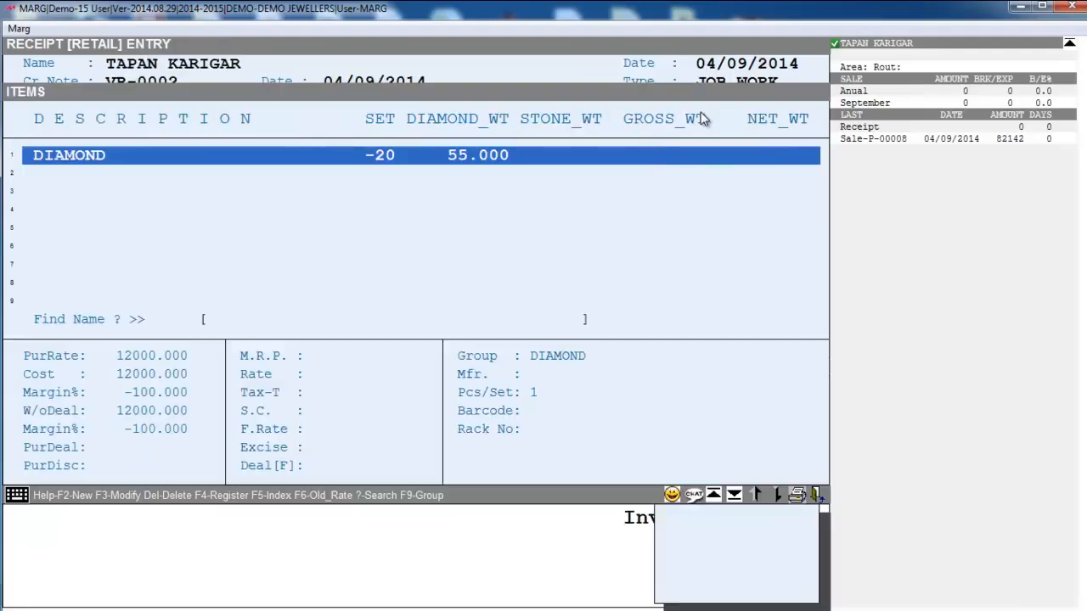
key("Return")
key("Return")
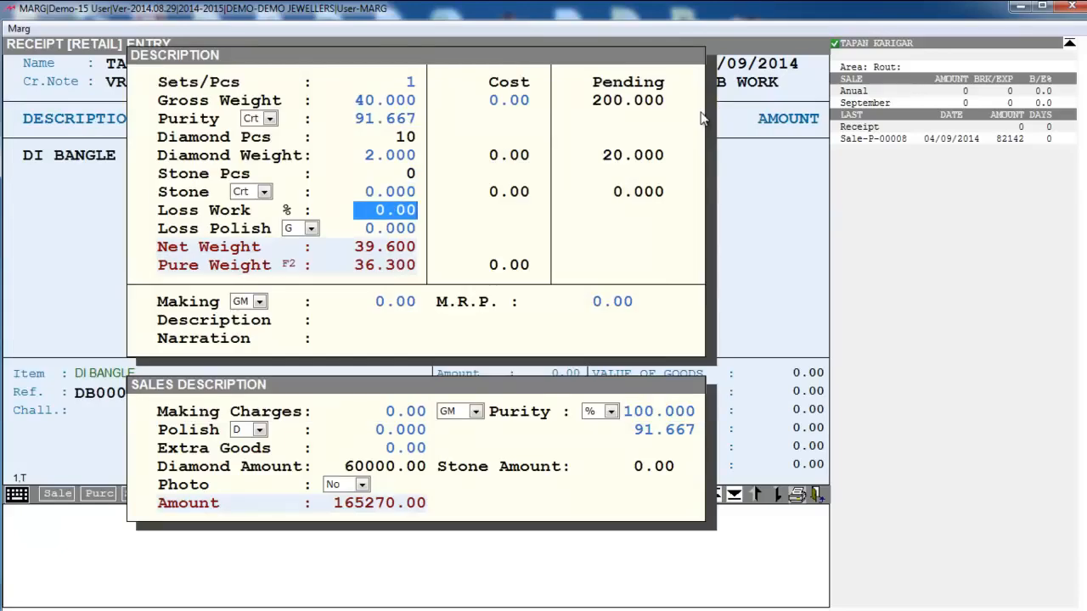
Step: Leave the work loss at 0 and set the bangle's polish loss to 2 on the % basis
key("Return")
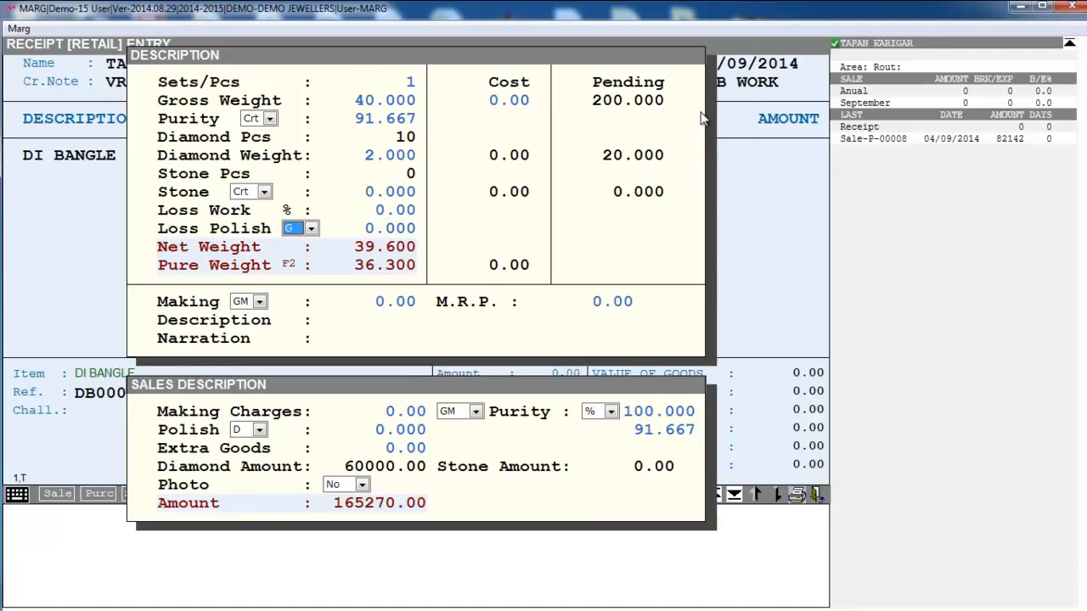
key("space")
key("Up")
key("Up")
key("Up")
key("Up")
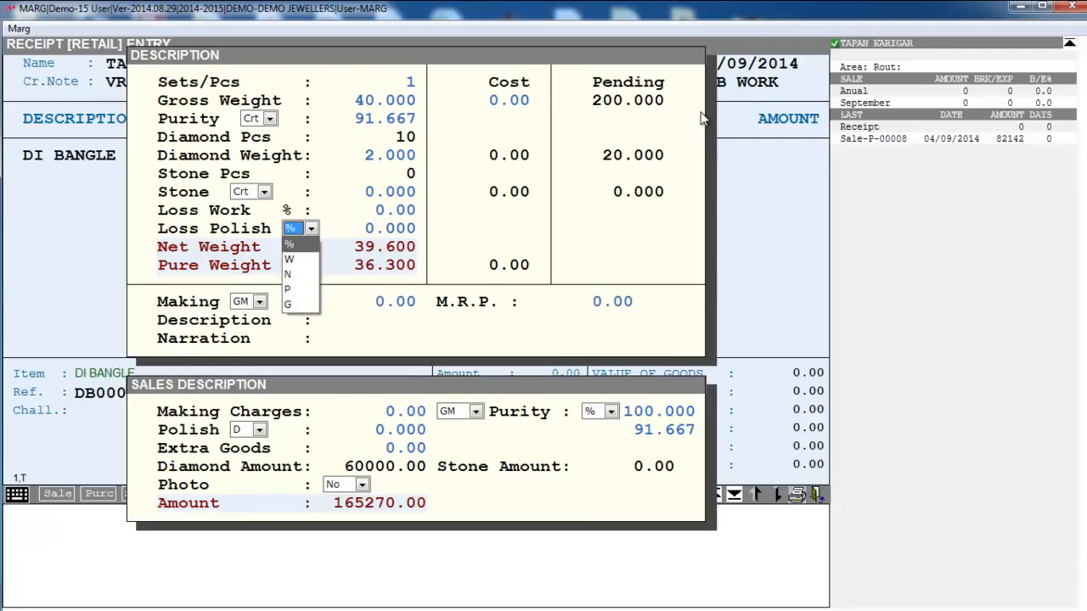
key("Return")
key("Return")
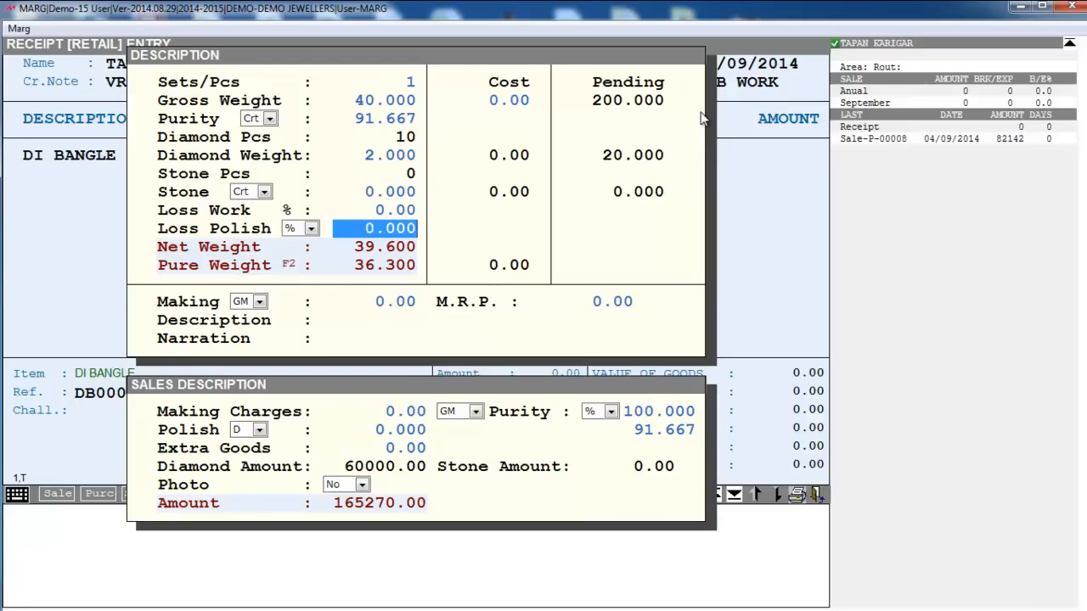
type("2")
key("Return")
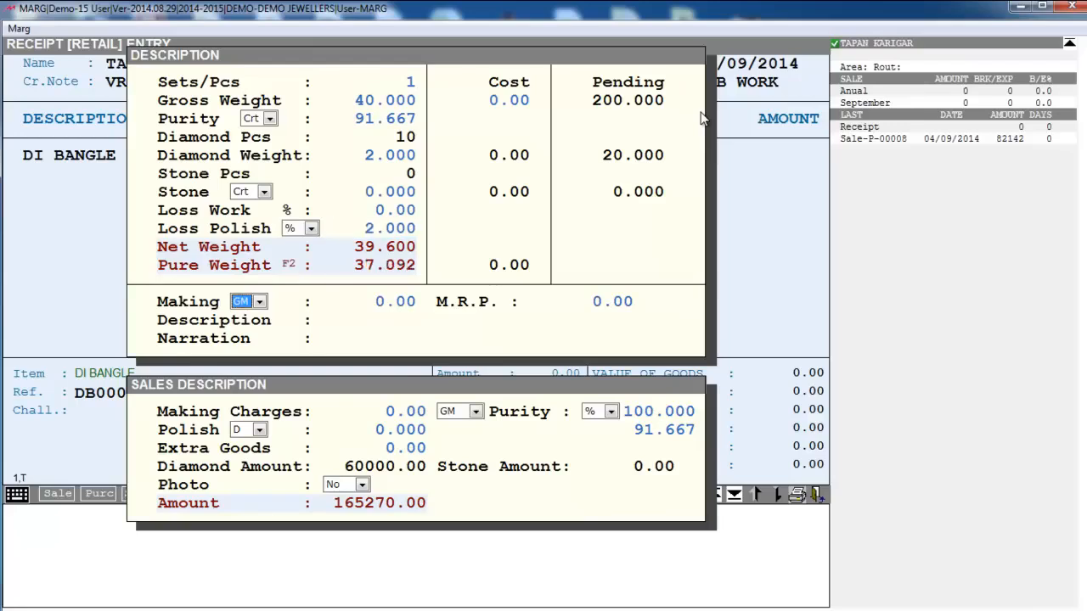
Step: Set the making charge to 20 on the GM basis and leave the M.R.P. at 0
key("space")
key("Return")
key("Return")
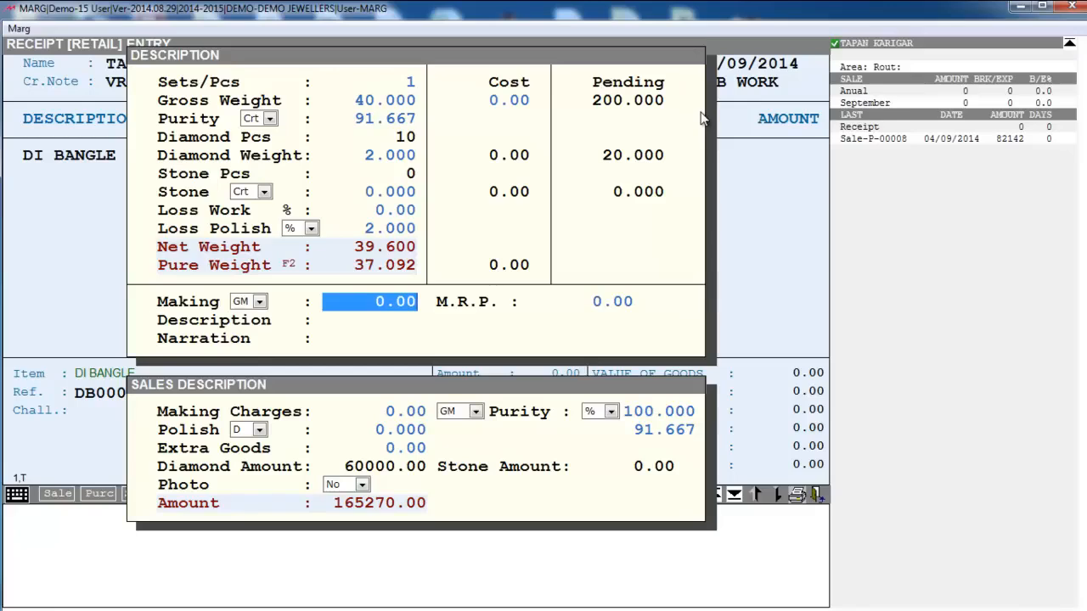
type("20")
key("Return")
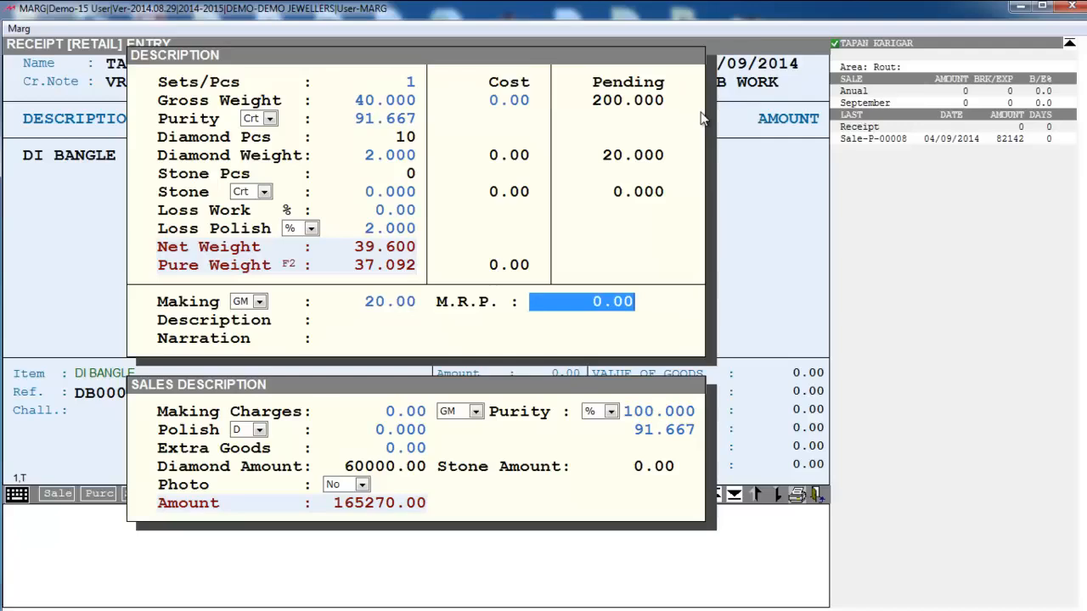
key("Return")
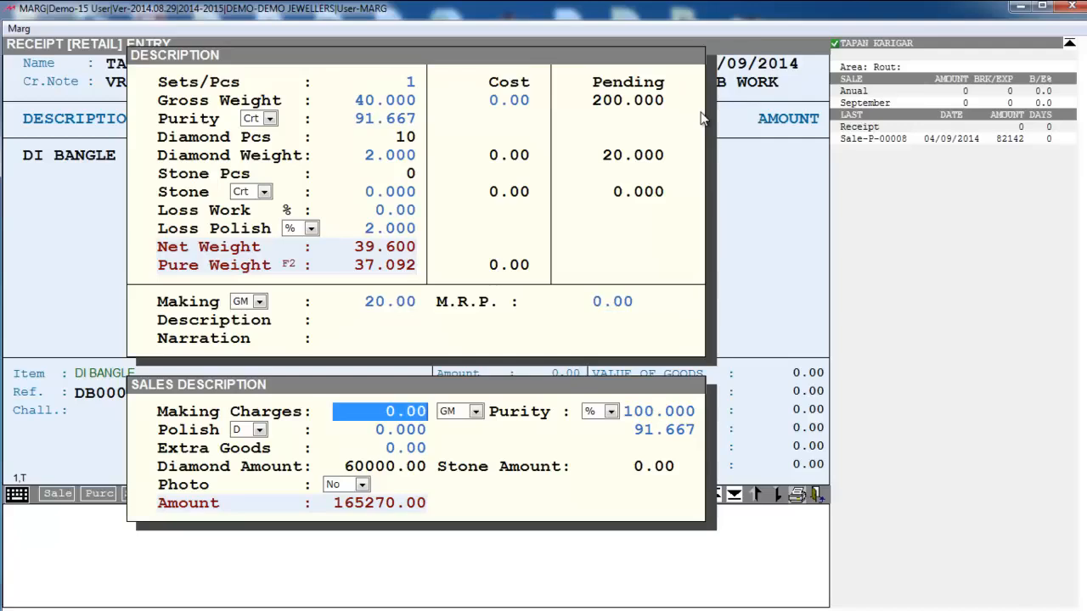
Step: Keep the sales description's default charges, set its purity to 91.667 % with no photo, and finish the item entry
key("Return")
key("Return")
key("Return")
key("Return")
key("Return")
key("Return")
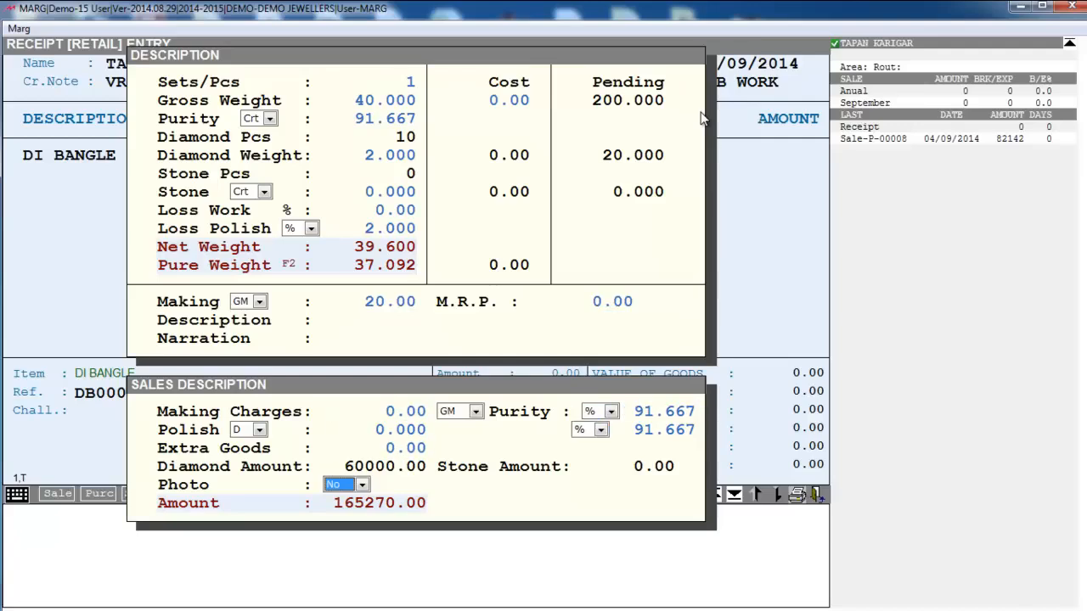
key("Return")
Step: Save the karigar receive entry, skip printing and return to the main screen
key("Return")
key("Return")
key("Right")
key("Return")
key("Return")
key("Return")
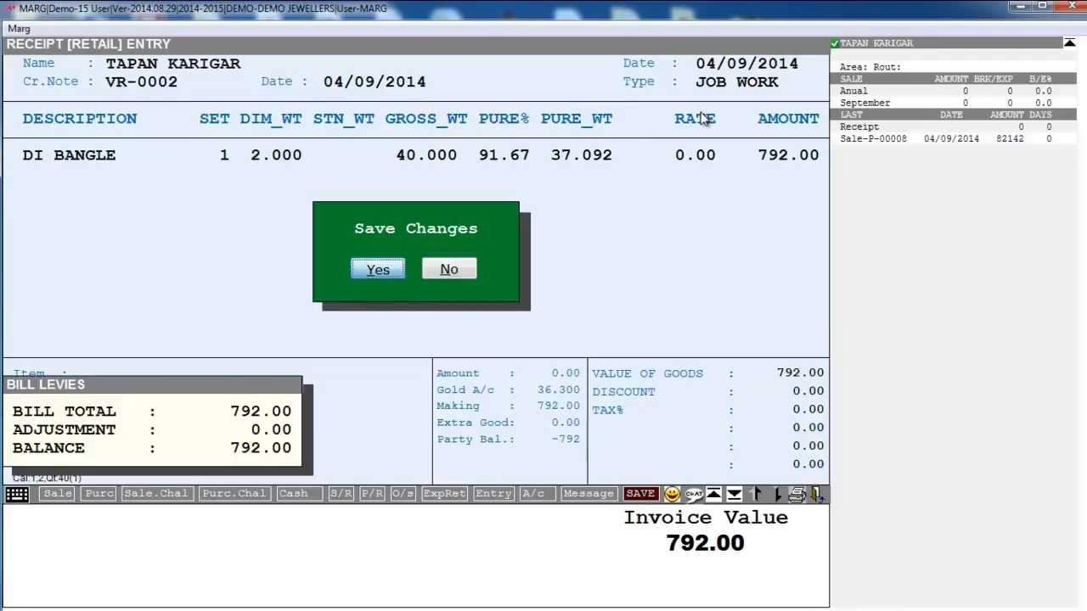
key("Return")
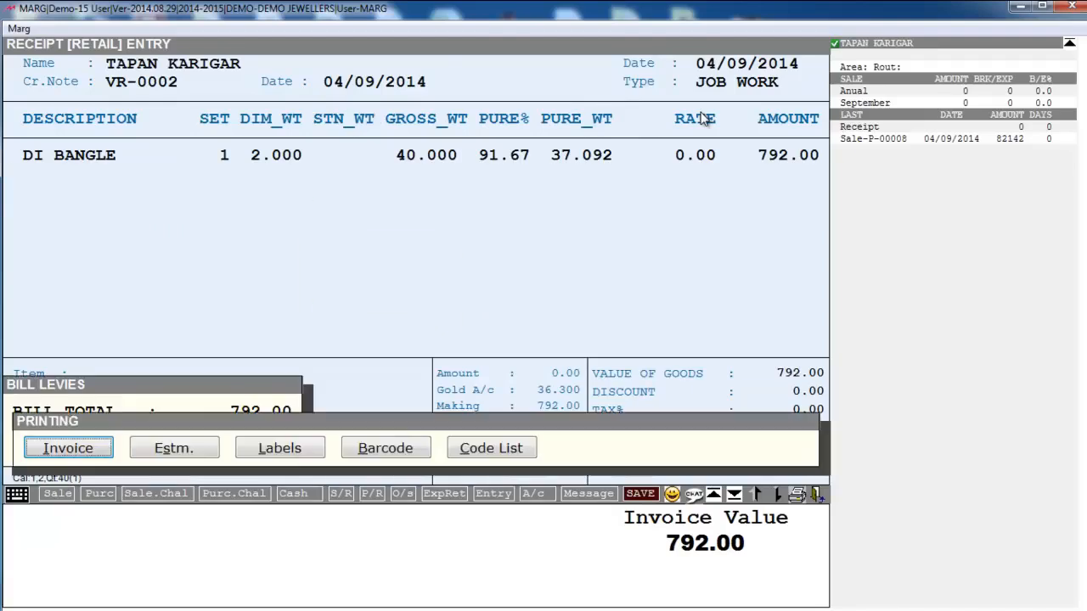
key("Escape")
key("Escape")
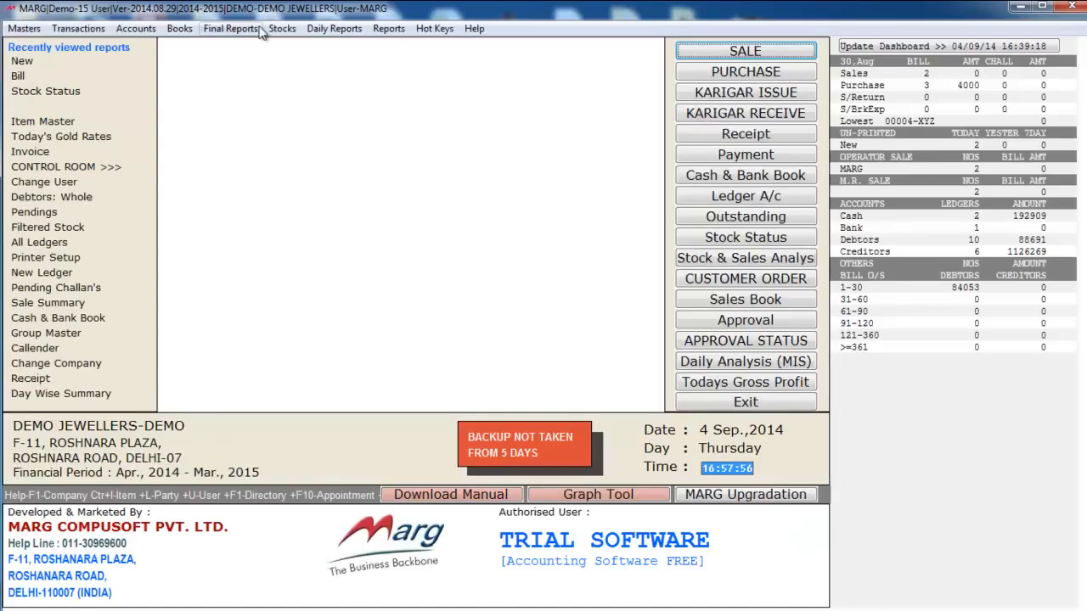
Step: Check the second karigar's gold, diamond and amount balances in the melter's pending receipts, and close the report
left_click(81, 28)
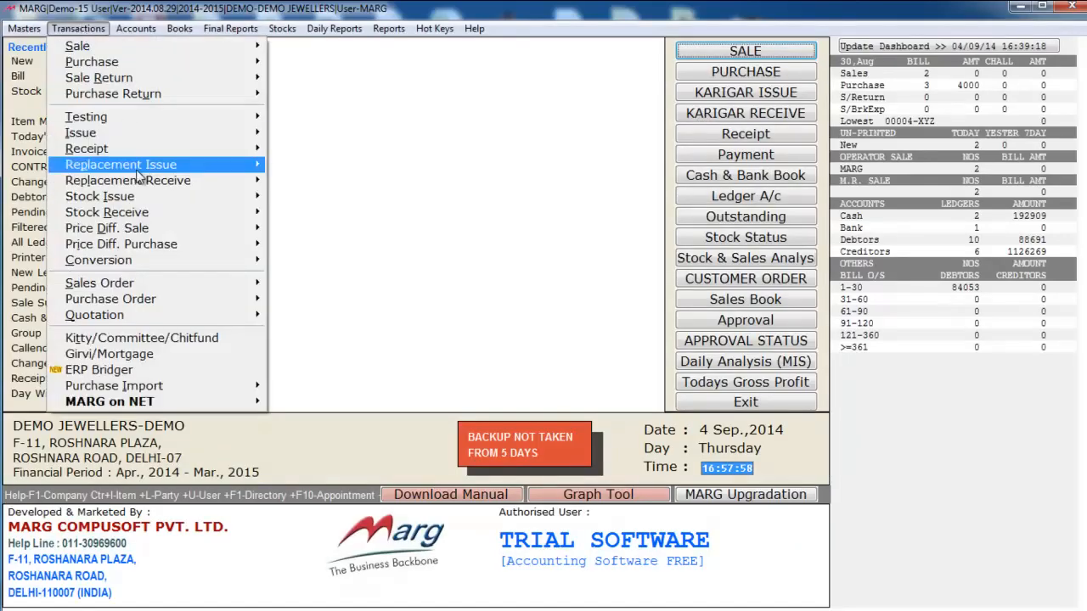
mouse_move(214, 156)
mouse_move(357, 151)
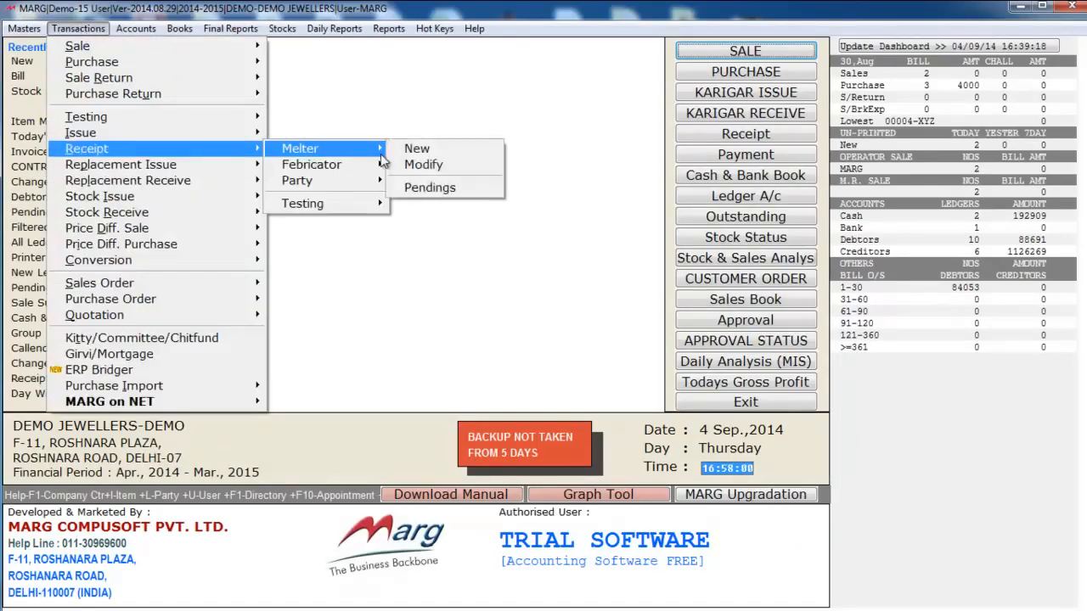
left_click(429, 188)
key("Down")
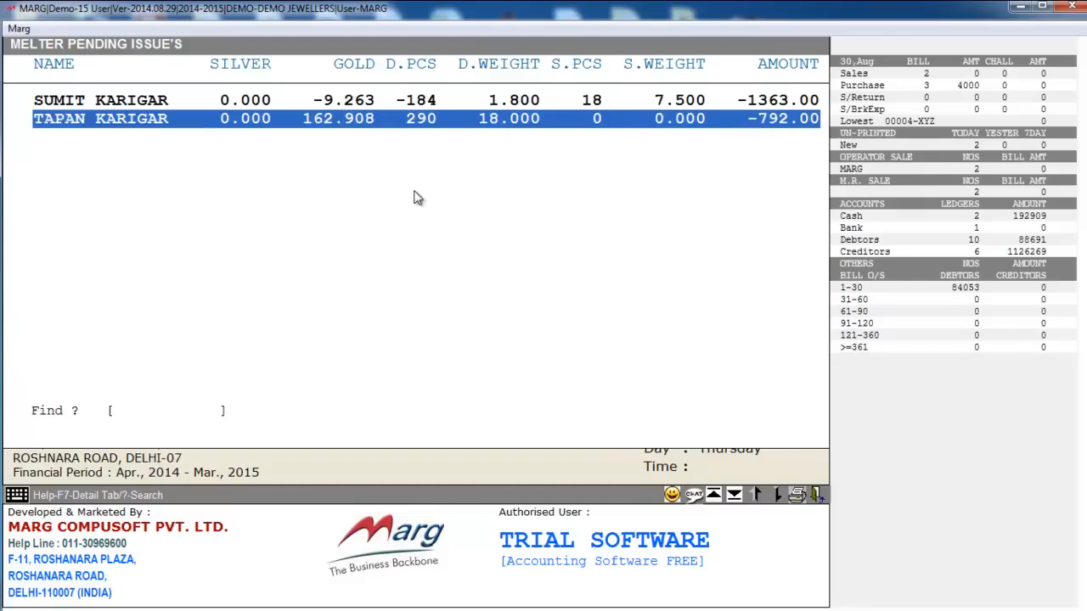
key("Escape")
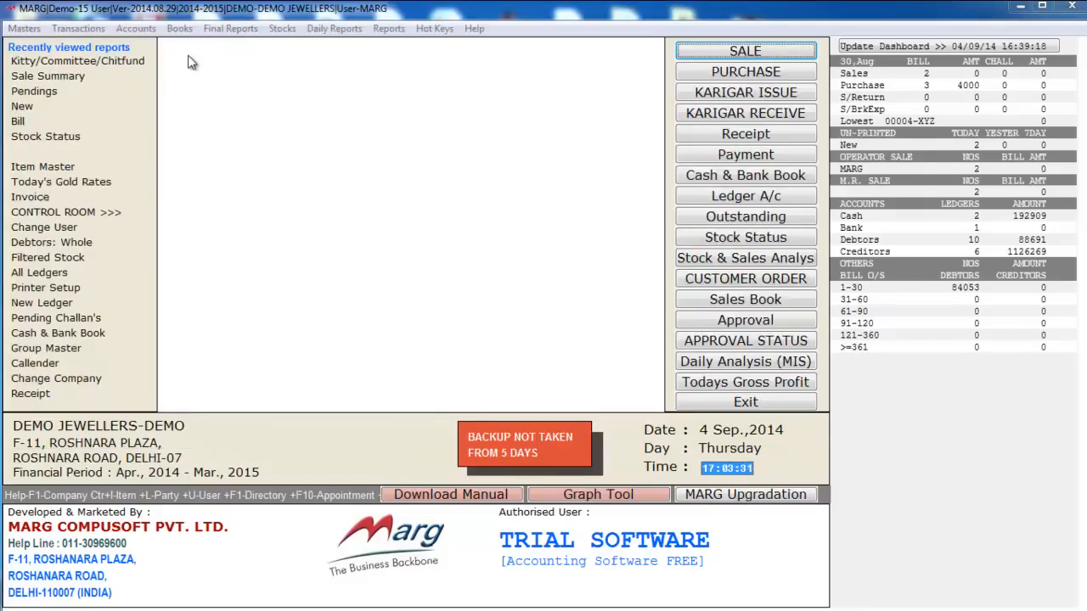
Step: Open the Kitty/Committee/Chitfund module and dismiss the paid option notice
left_click(89, 27)
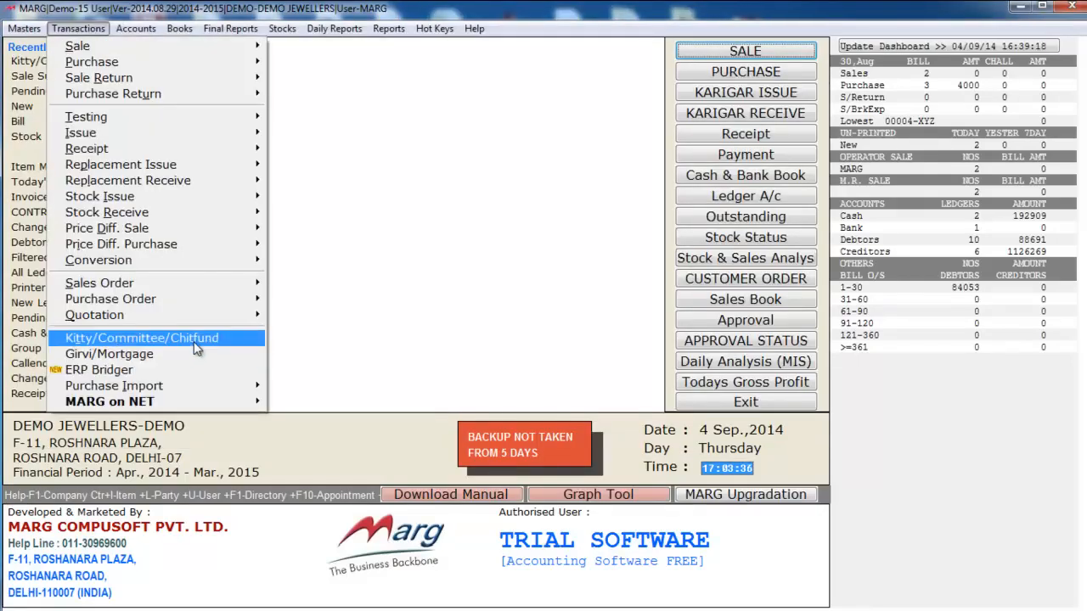
left_click(193, 342)
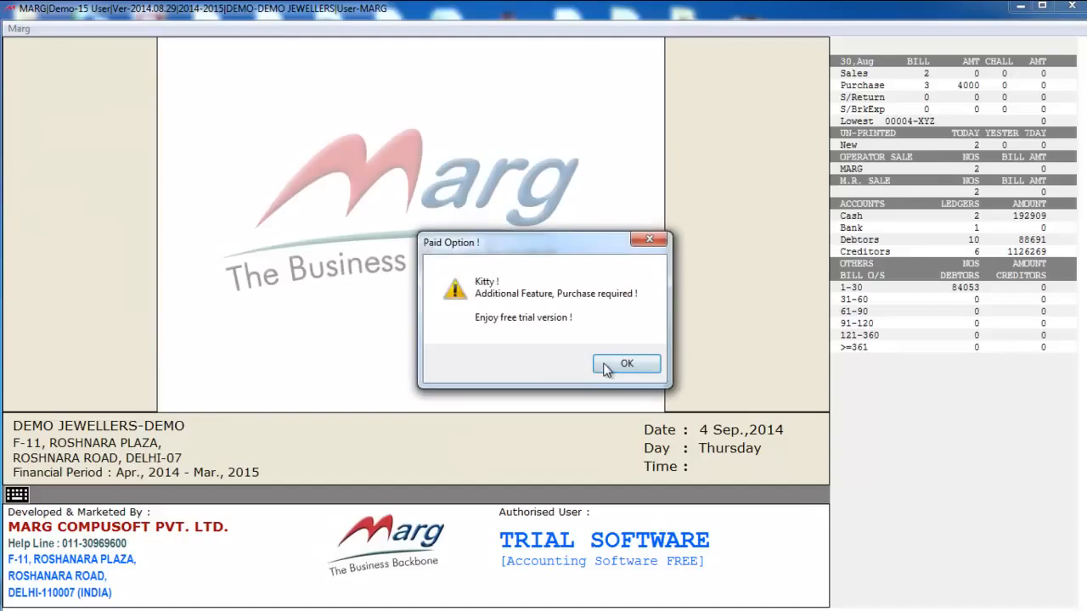
left_click(606, 368)
Step: Review the fields of the Kitty Group form and the Ledger Master form, closing each one
left_click(514, 117)
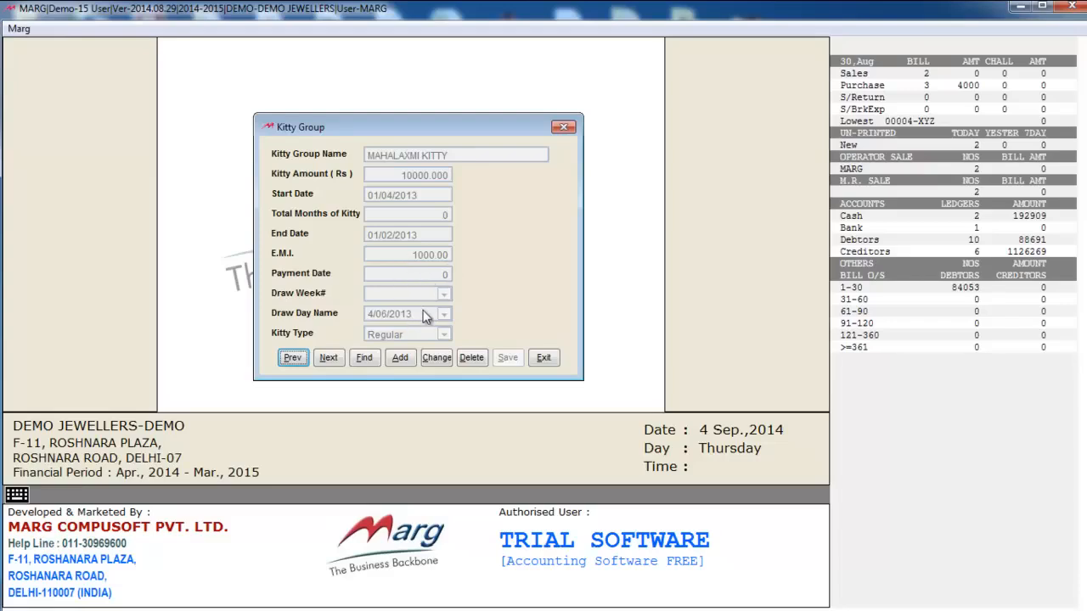
left_click(547, 358)
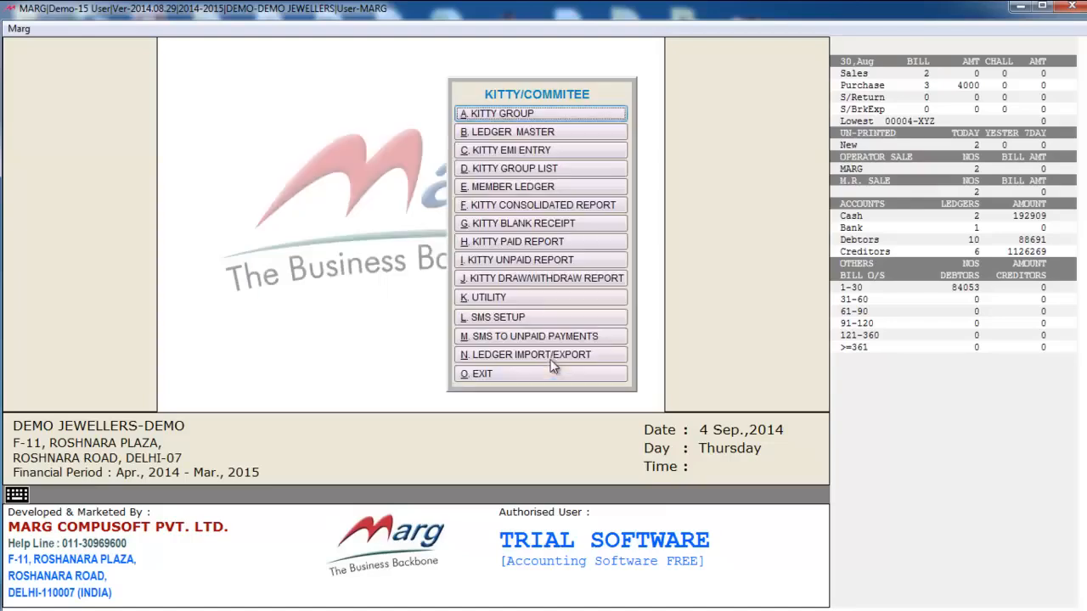
left_click(556, 137)
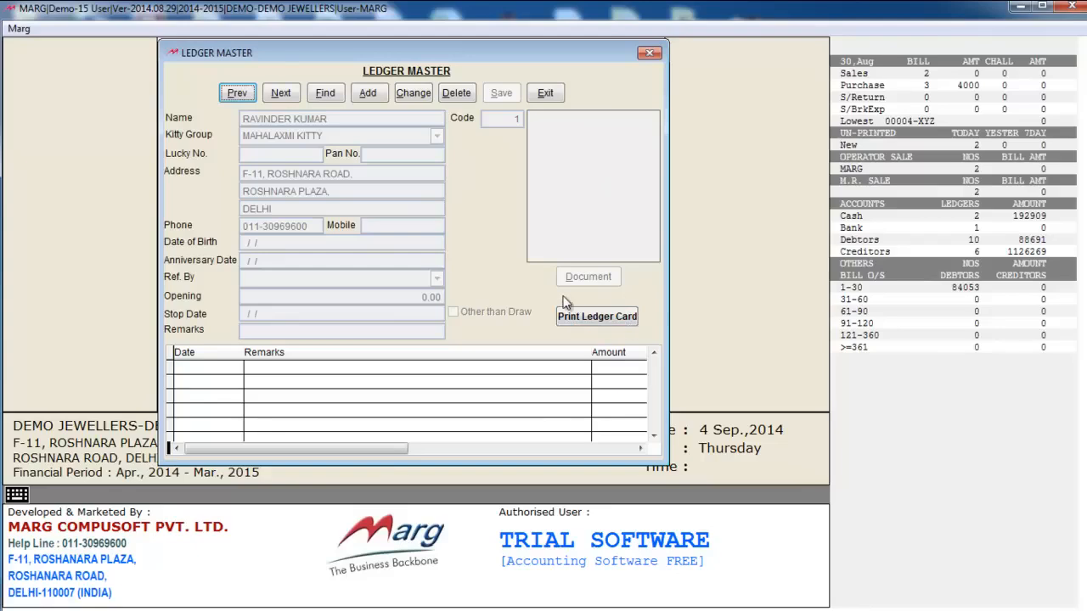
left_click(548, 97)
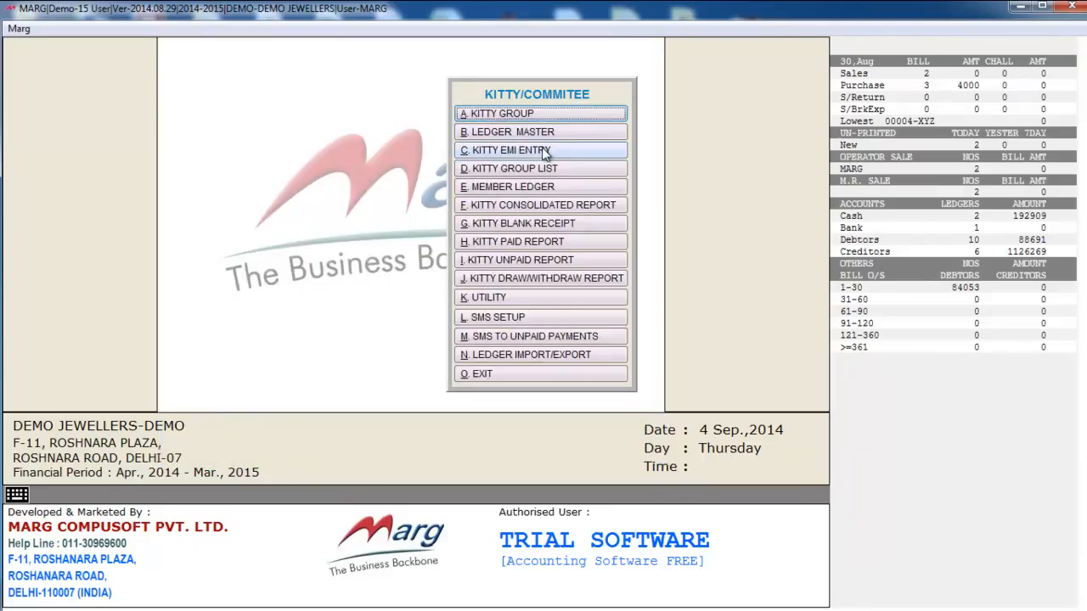
Step: Open the Kitty EMI Entry form, look at the kitty and member choices for MAHALAXMI KITTY, and close the form
left_click(564, 156)
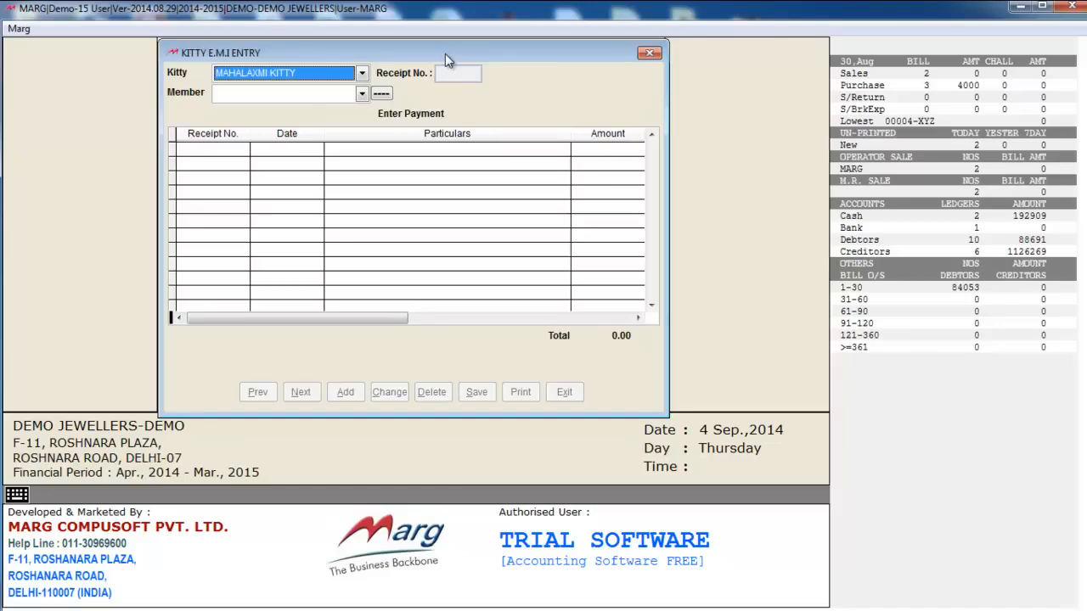
left_click(361, 73)
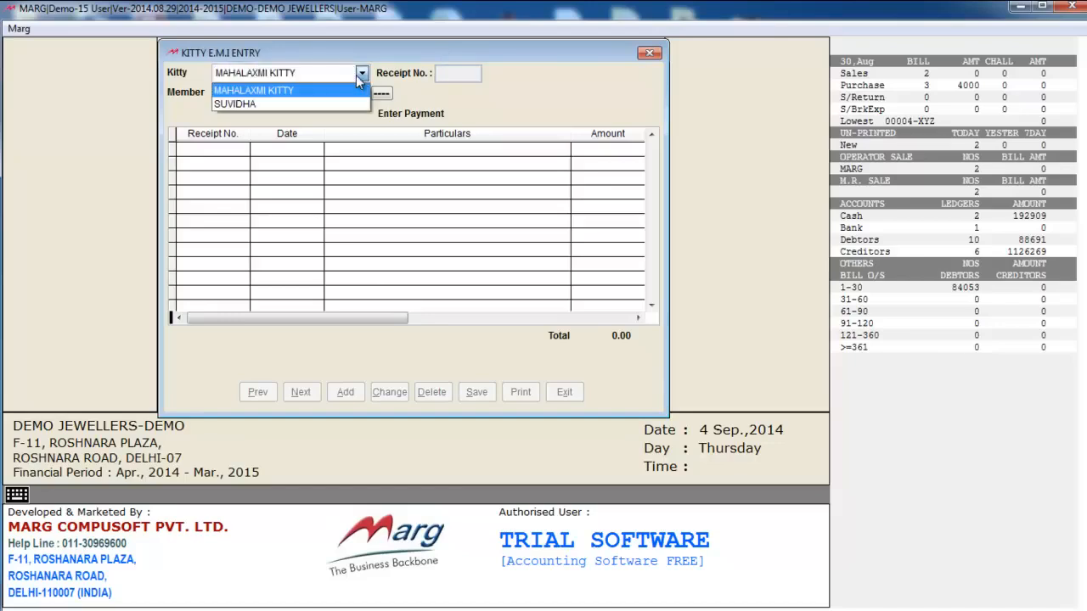
left_click(357, 92)
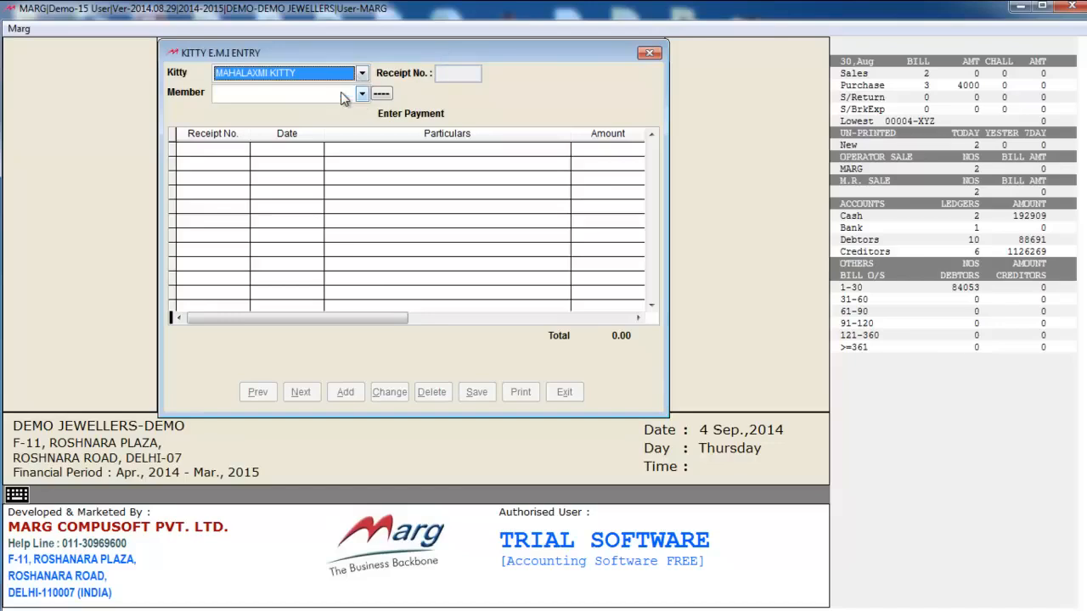
left_click(357, 93)
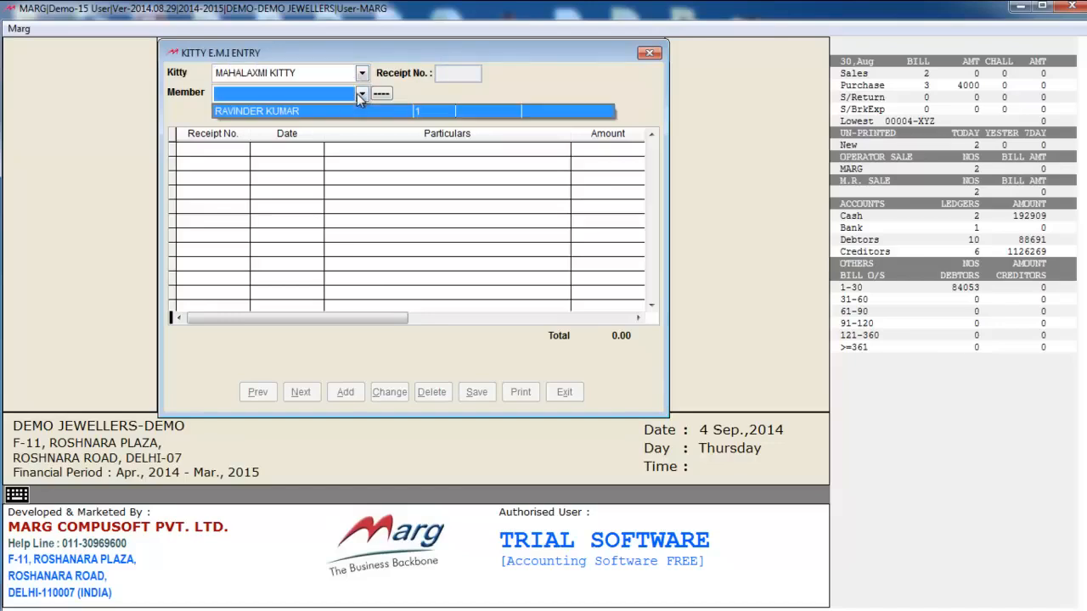
left_click(357, 95)
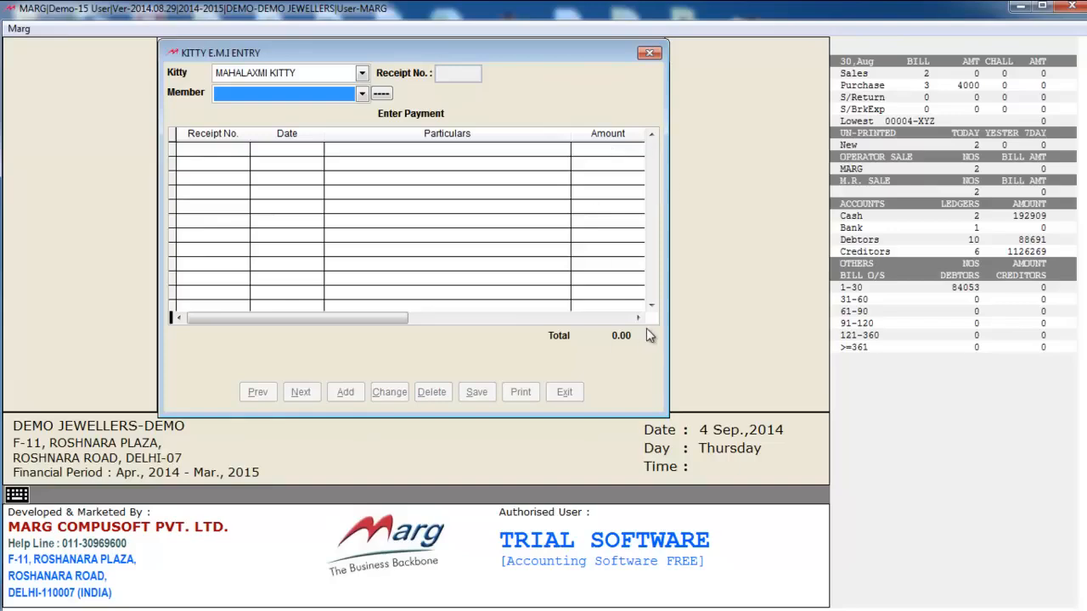
key("Escape")
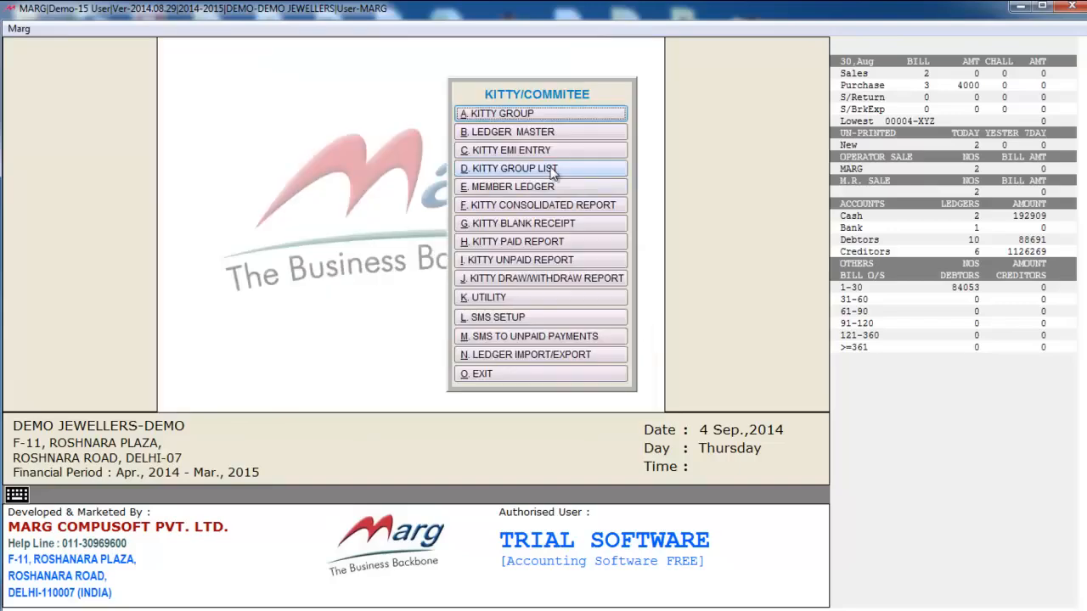
Step: View the kitty group report for ALL groups and return to the kitty menu
left_click(608, 171)
key("Return")
key("Return")
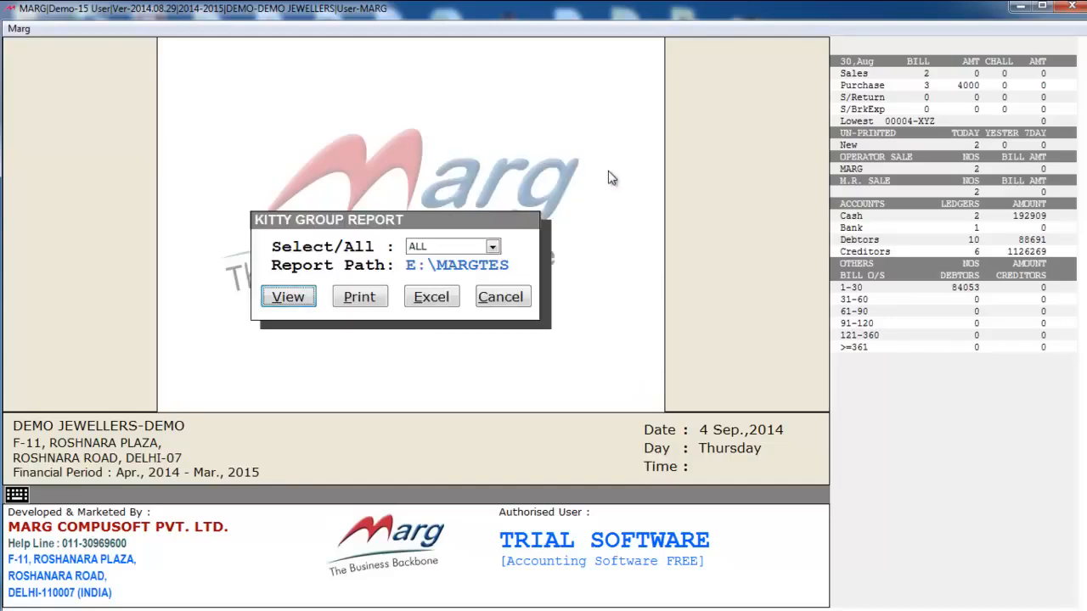
key("Return")
key("Escape")
Step: Generate the Kitty Wise member ledger for all kitty groups and ledgers, with Member Wise Separate set to No
left_click(551, 188)
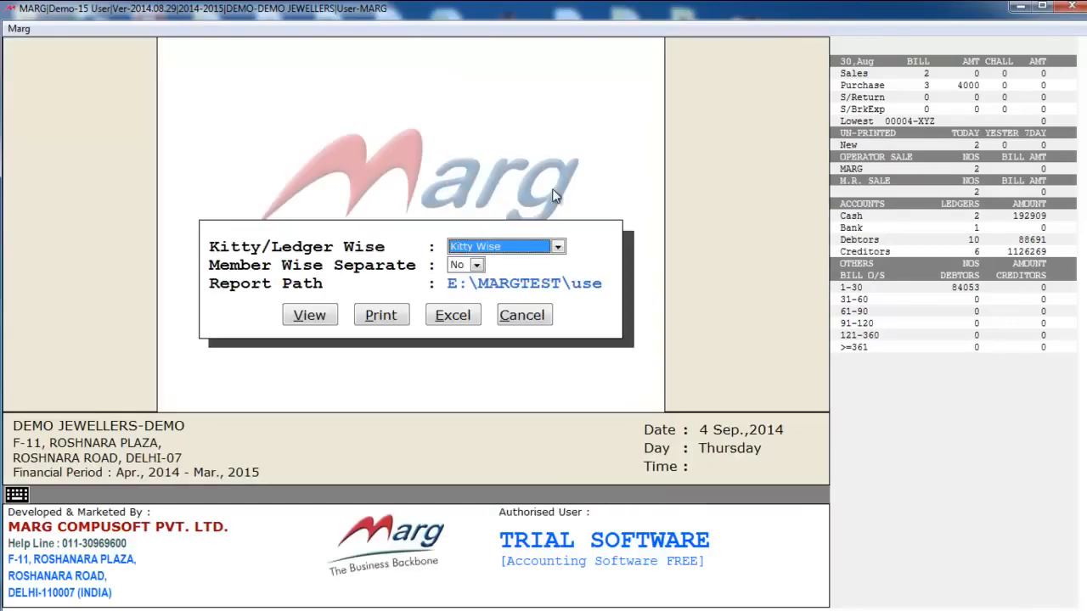
key("Return")
key("Return")
key("Return")
key("Return")
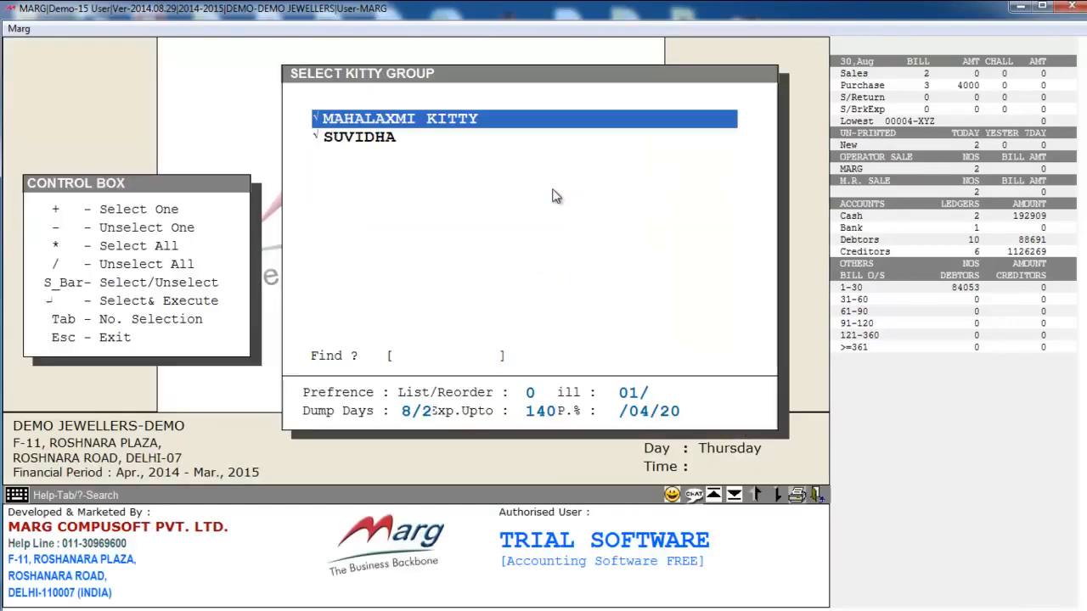
key("Escape")
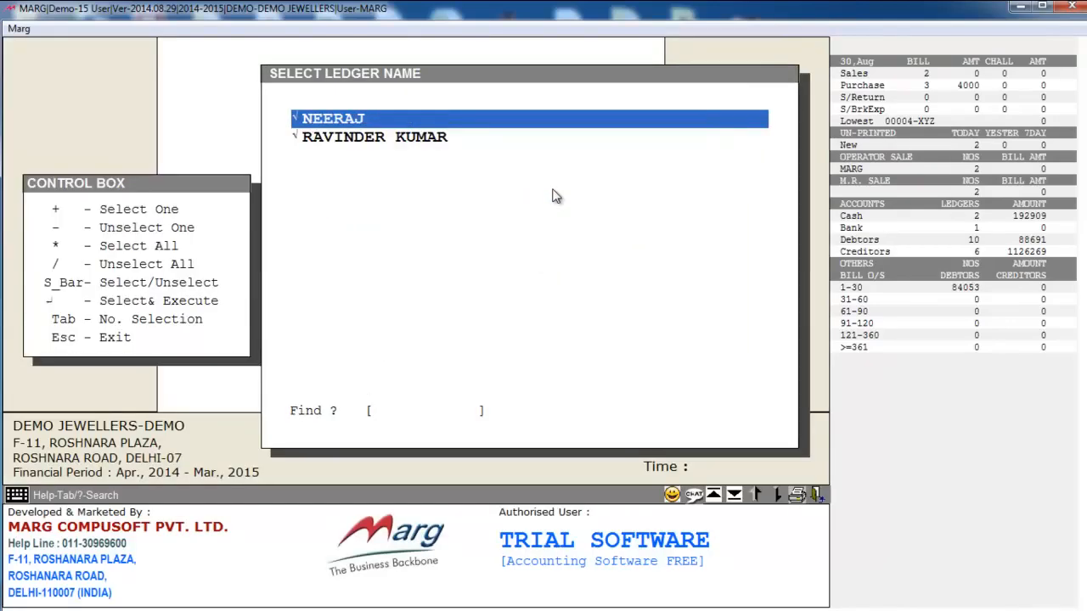
key("Return")
Step: Examine the kitty details and member entries throughout the member ledger report, and close it
key("Down")
key("Down")
key("Down")
key("Down")
key("Down")
key("Down")
key("Down")
key("Down")
key("Down")
key("Down")
key("Down")
key("Down")
key("Down")
key("Down")
key("Down")
key("Down")
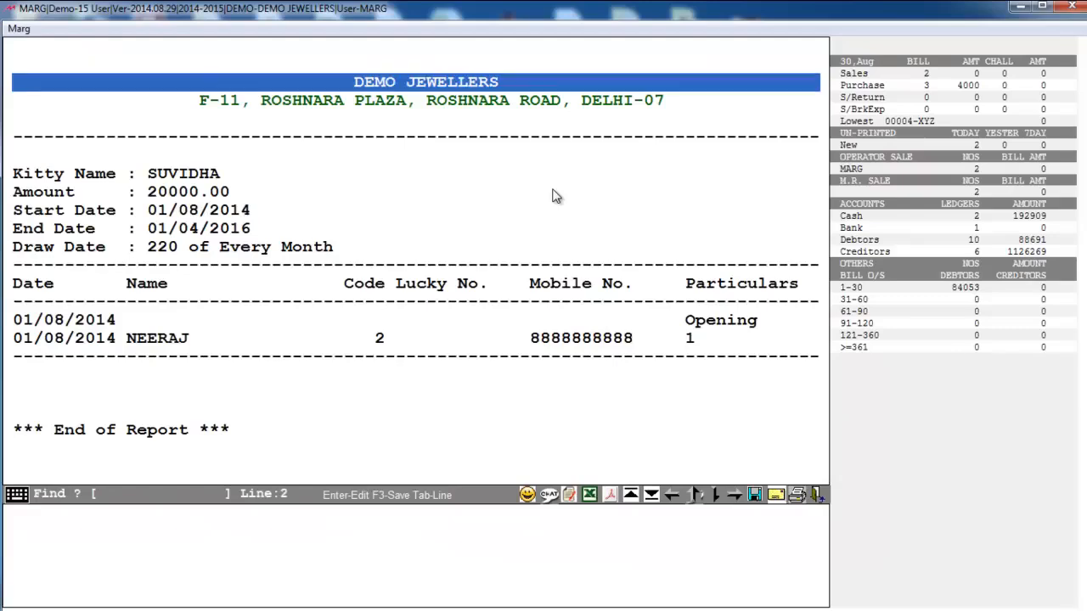
key("Right")
key("Right")
key("Left")
key("Escape")
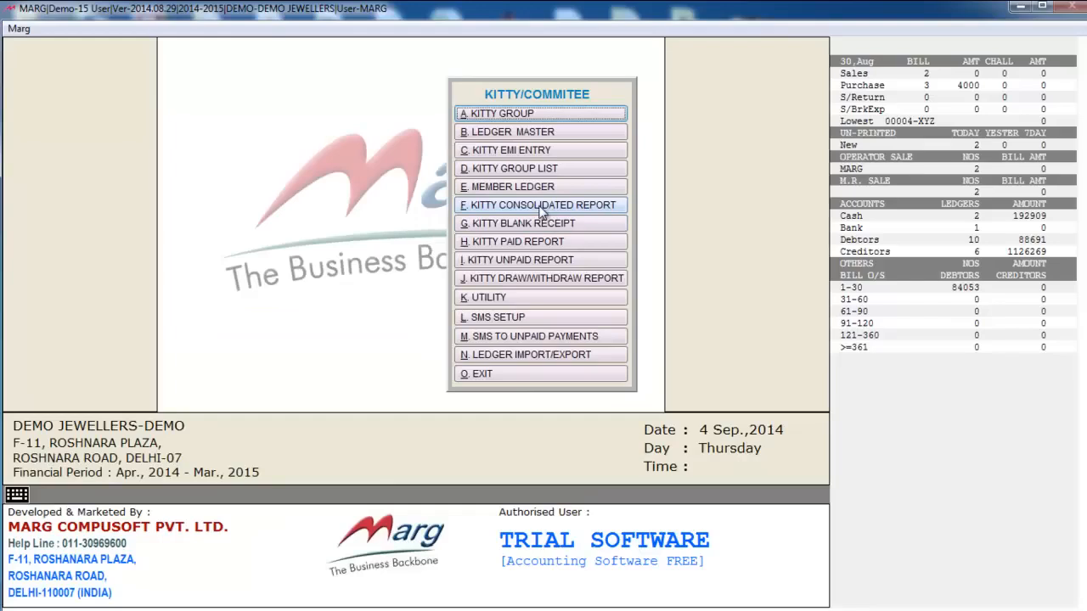
Step: Generate the kitty consolidated report for the selected group MAHALAXMI KITTY
left_click(540, 207)
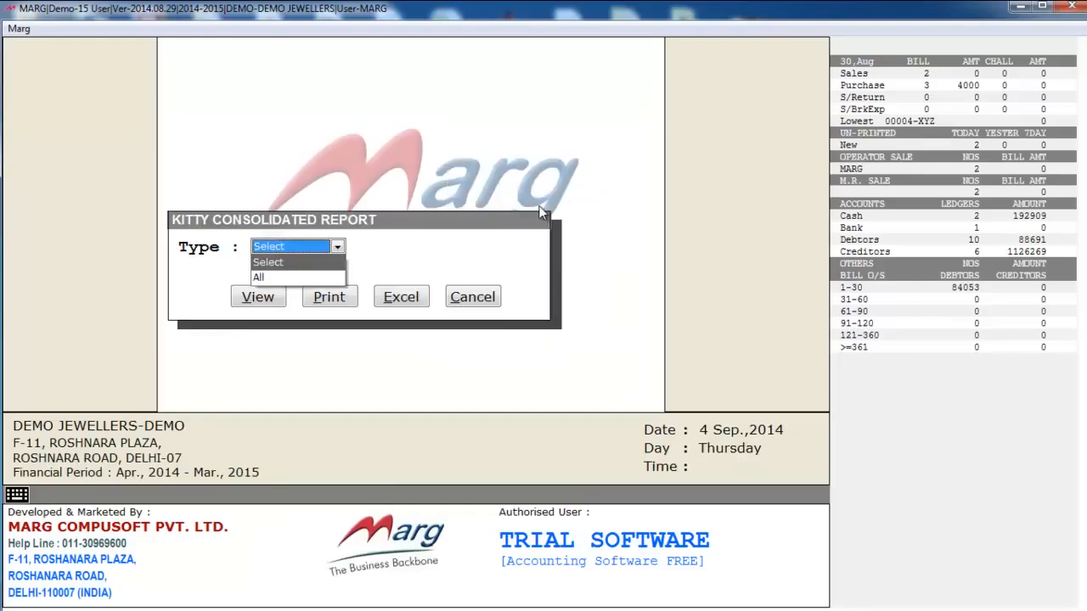
key("Return")
key("Return")
key("space")
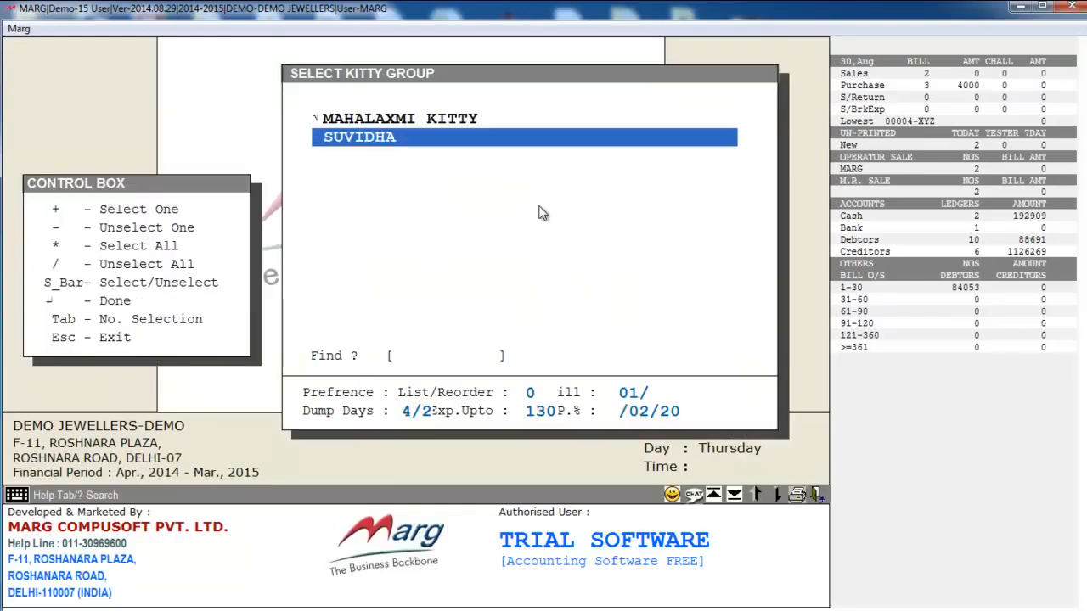
key("Return")
Step: Examine the member, address, paid and pending instalment columns of the consolidated report, and close it
key("Right")
key("Right")
key("Right")
key("Right")
key("Right")
key("Right")
key("Right")
key("Right")
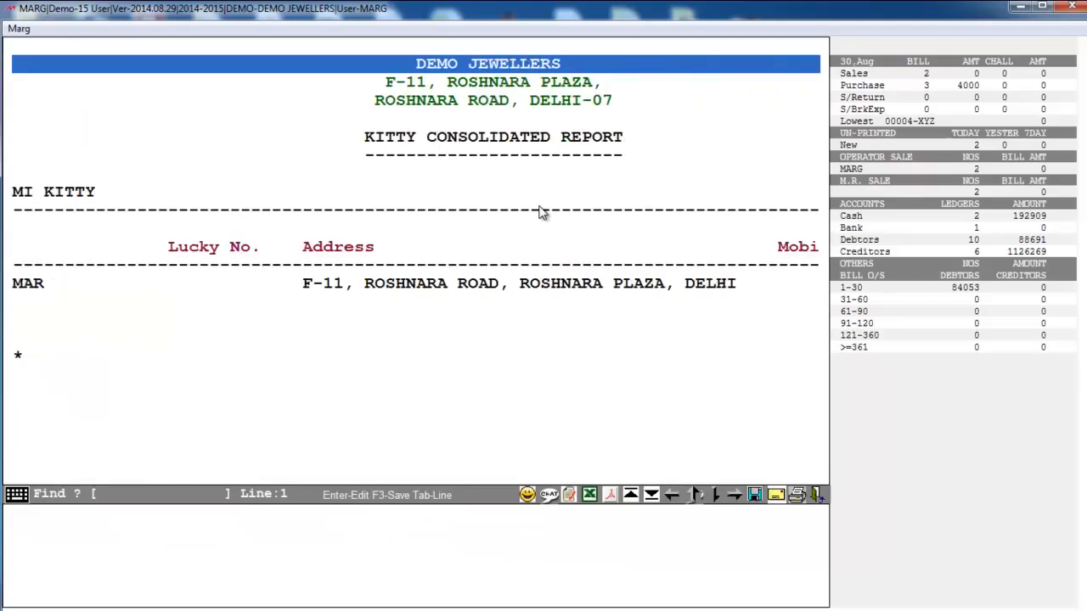
key("Left")
key("Left")
key("Left")
key("Left")
key("Left")
key("Left")
key("Left")
key("Left")
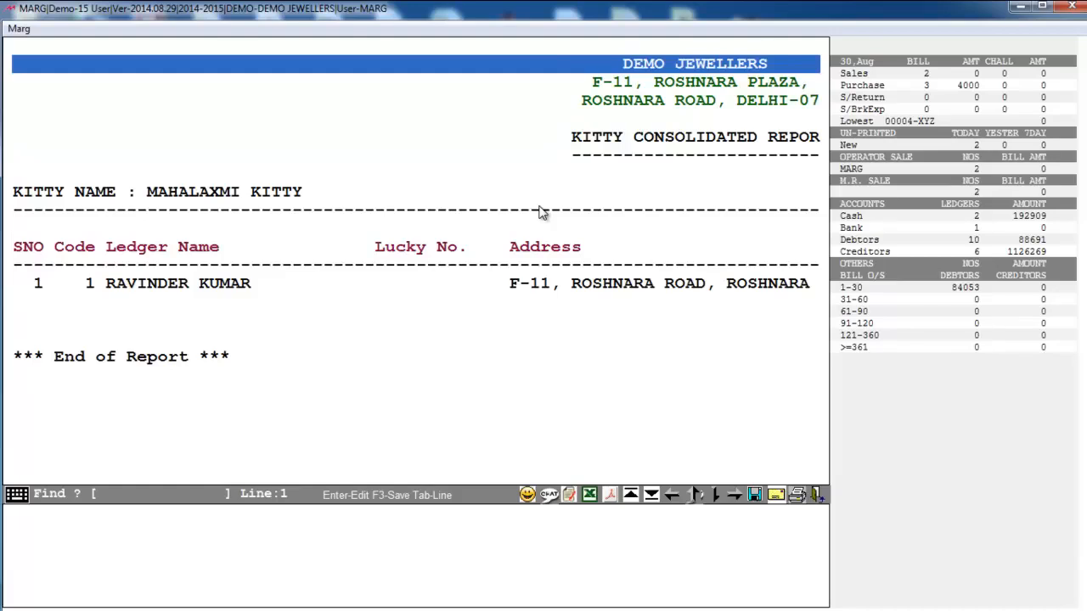
key("Right")
key("Right")
key("Right")
key("Right")
key("Right")
key("Right")
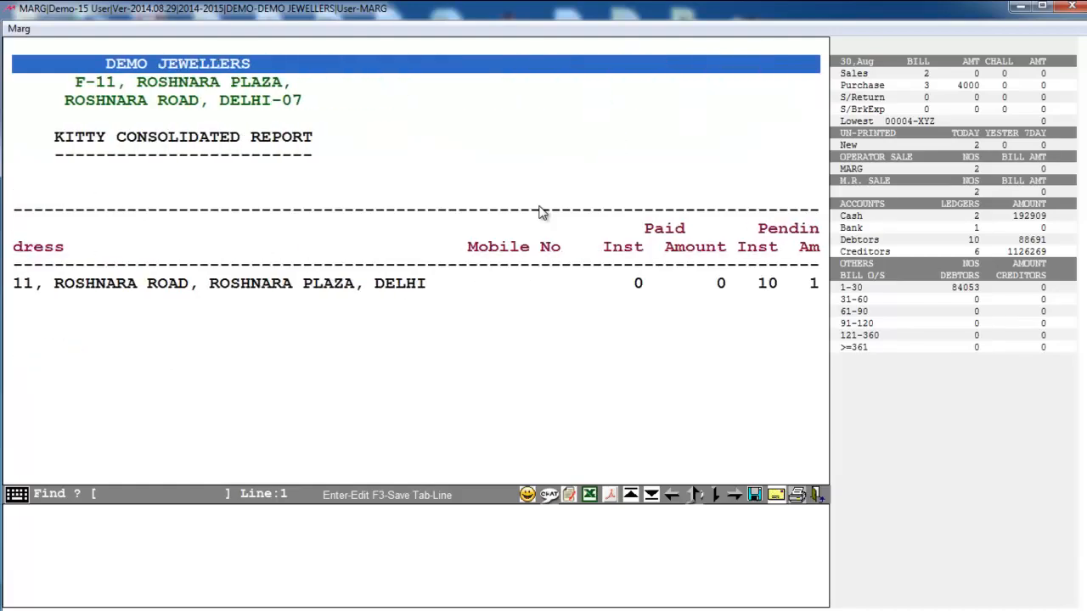
key("Right")
key("Escape")
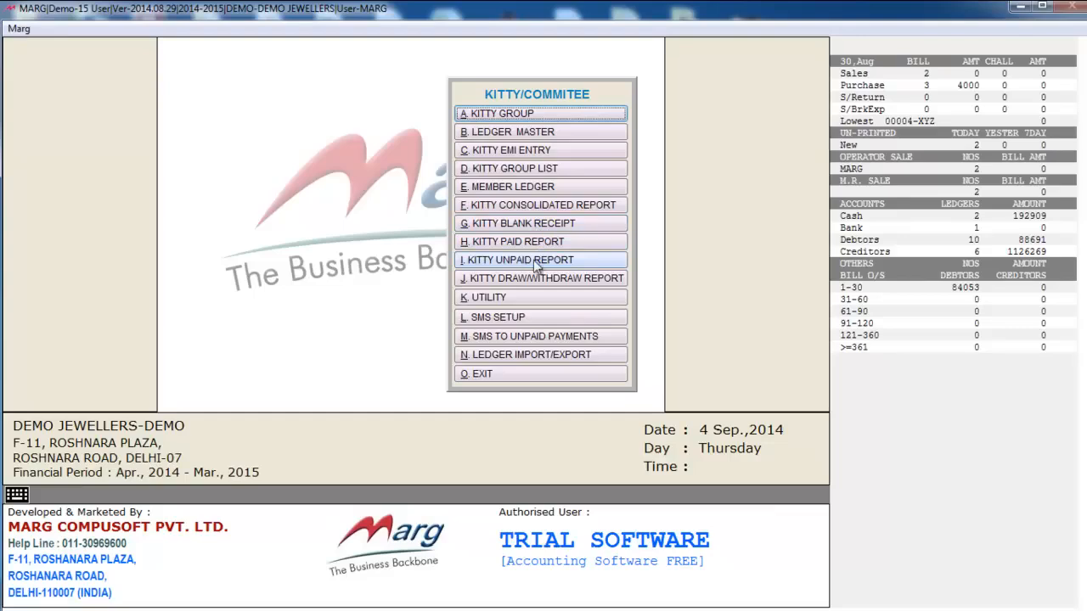
Step: Review the message types and parameters in the kitty SMS Setup, and exit the kitty module
left_click(522, 315)
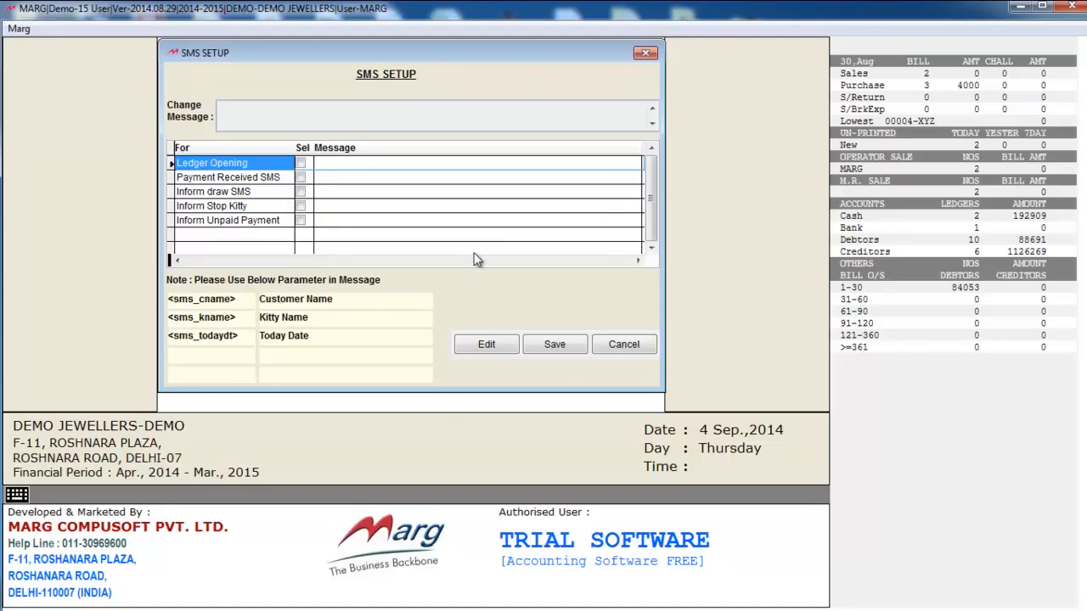
key("Escape")
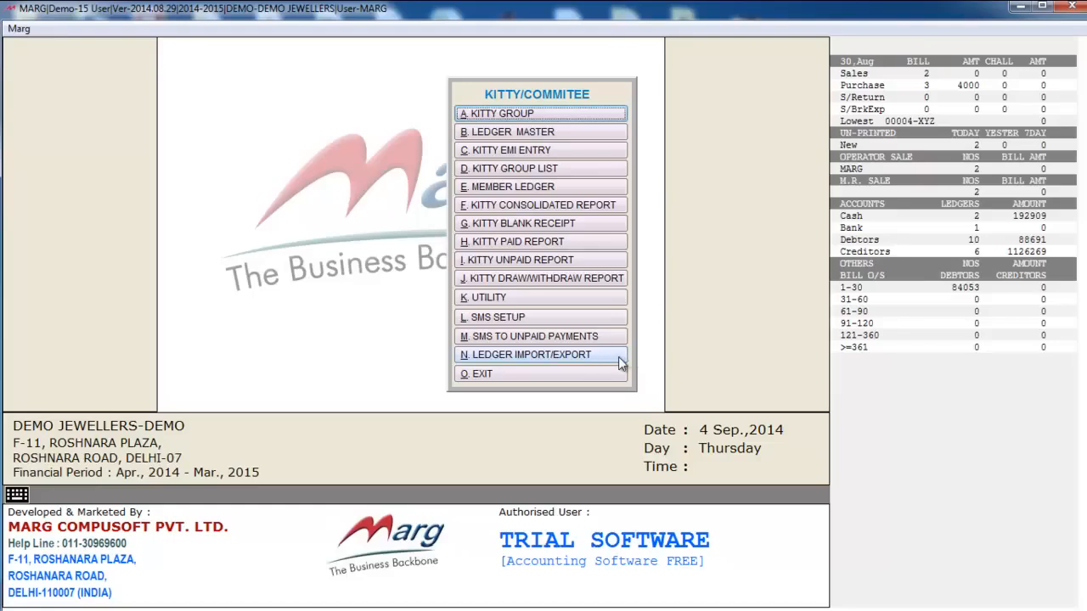
left_click(566, 377)
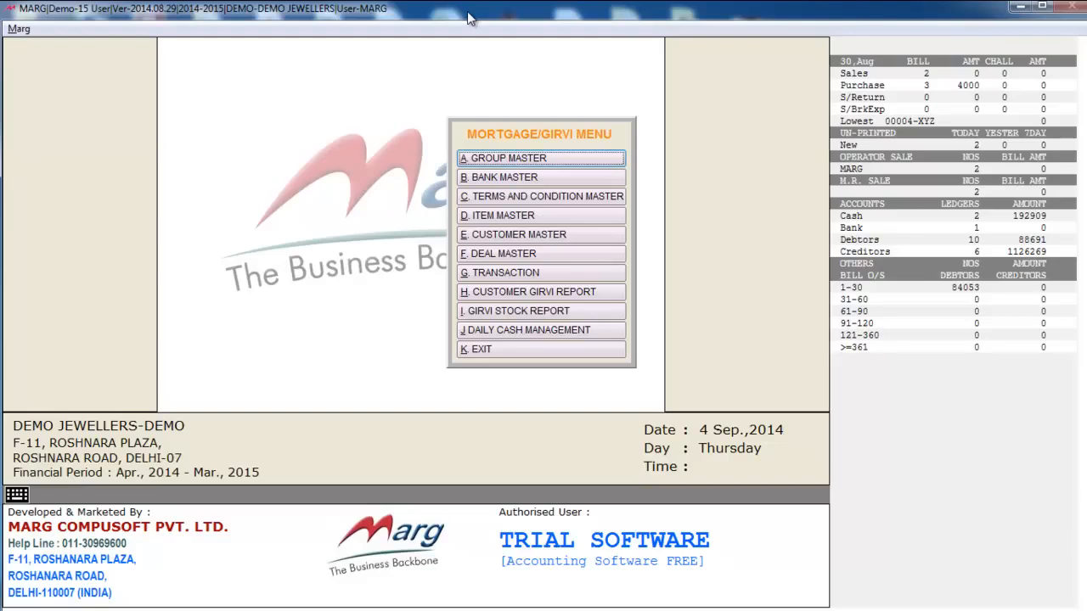
Step: Review the mortgage module's Group Master and Bank Master forms, closing each one
left_click(541, 160)
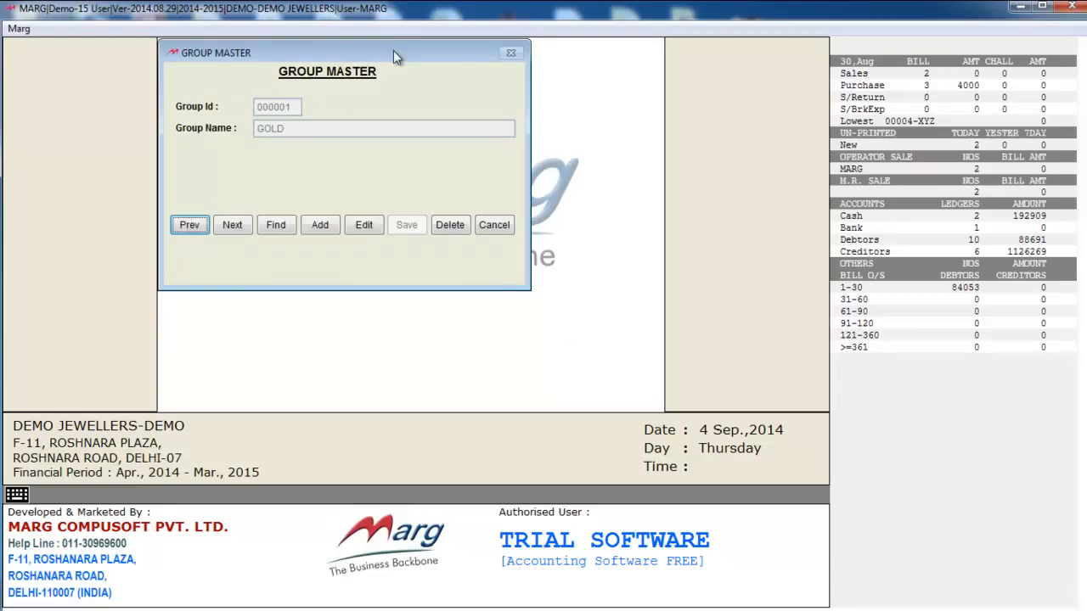
key("Escape")
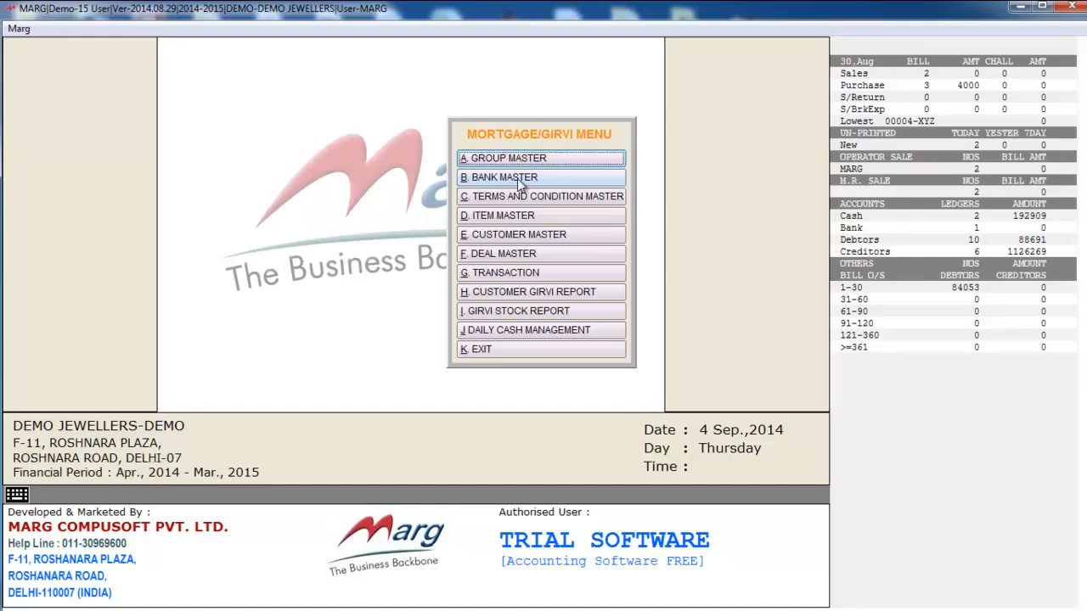
left_click(520, 184)
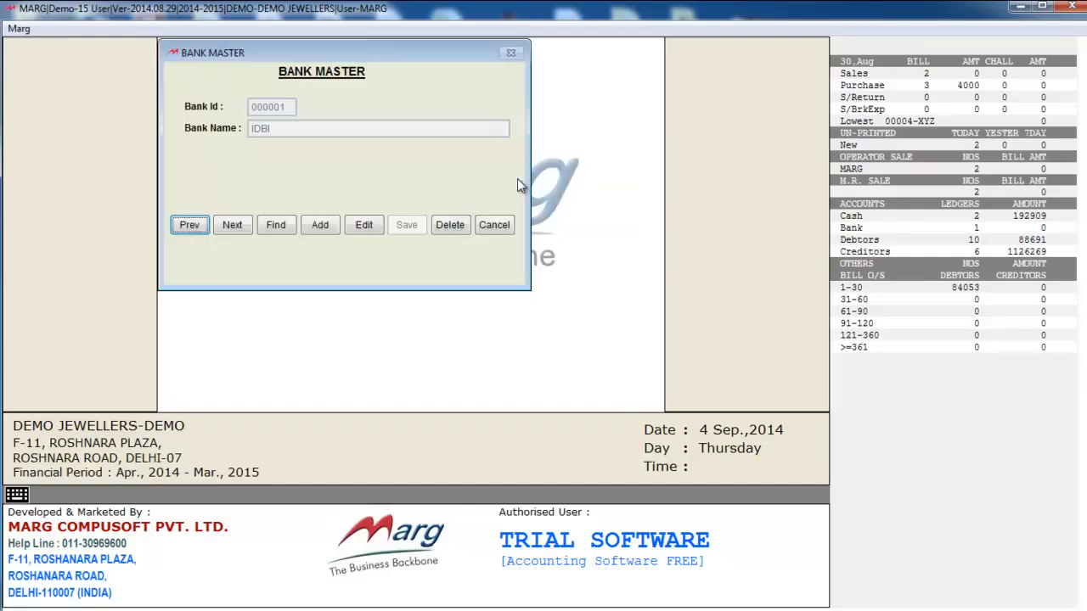
key("Escape")
Step: Review the mortgage module's Terms and Condition Master and Item Master forms, closing each one
left_click(518, 196)
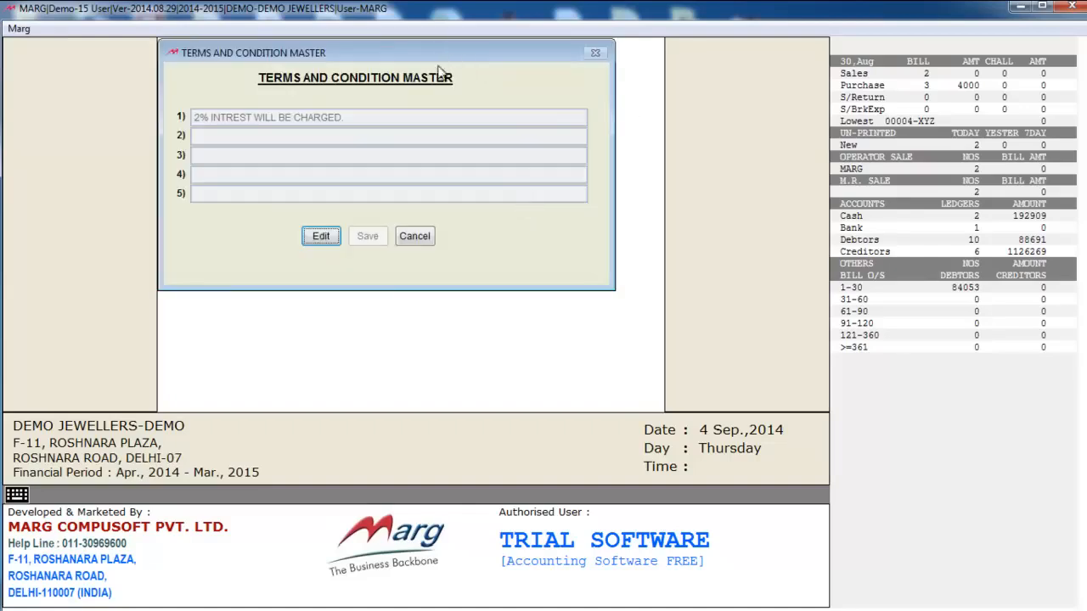
key("Escape")
left_click(530, 217)
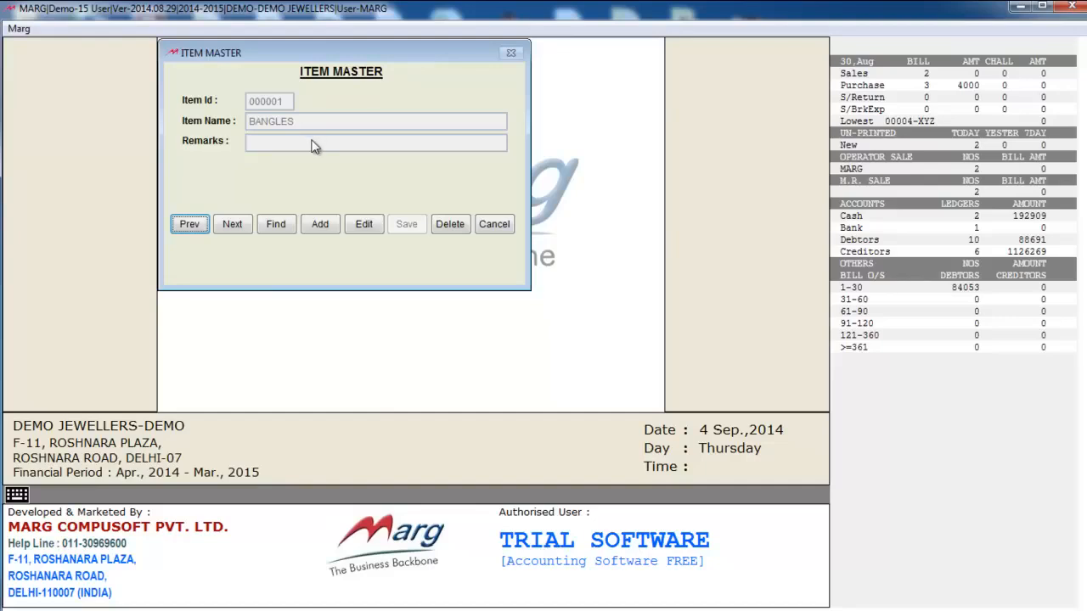
key("Escape")
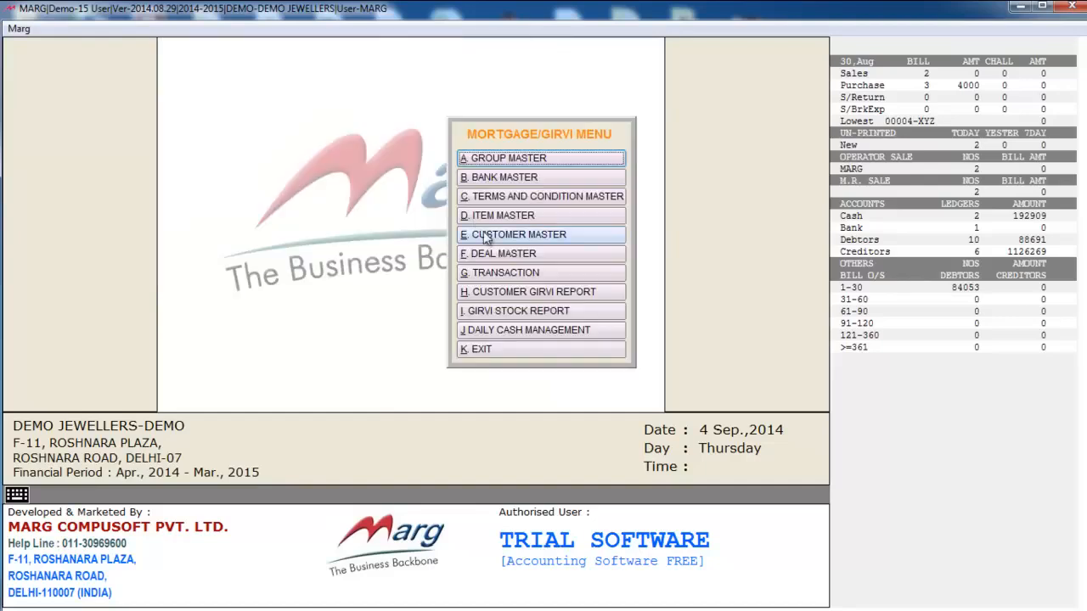
Step: Review the fields of the Customer Master and Deal Master forms, exiting each one with confirmation
left_click(543, 236)
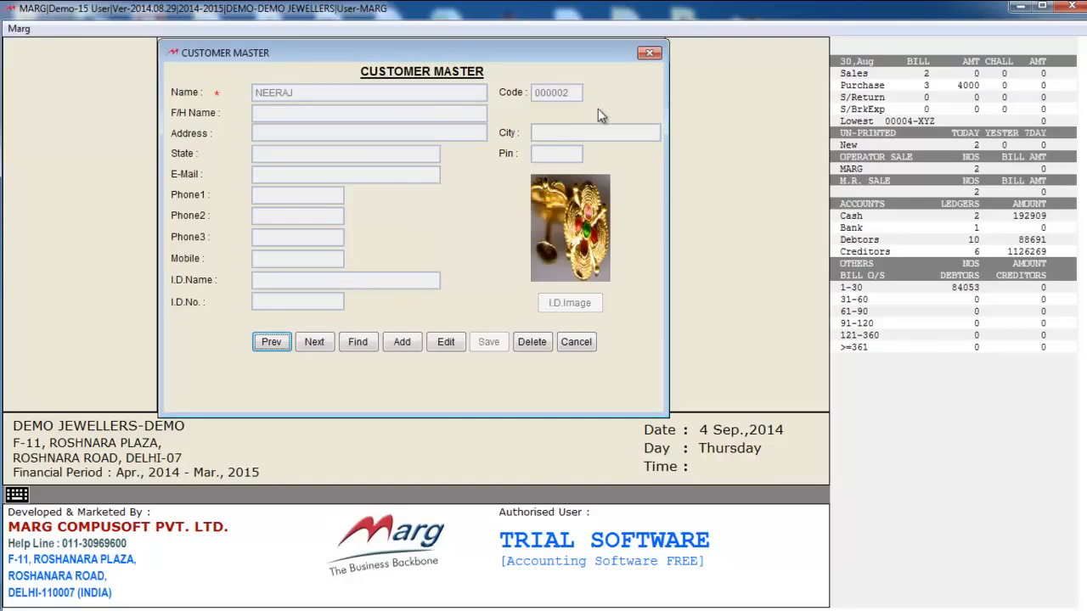
left_click(579, 344)
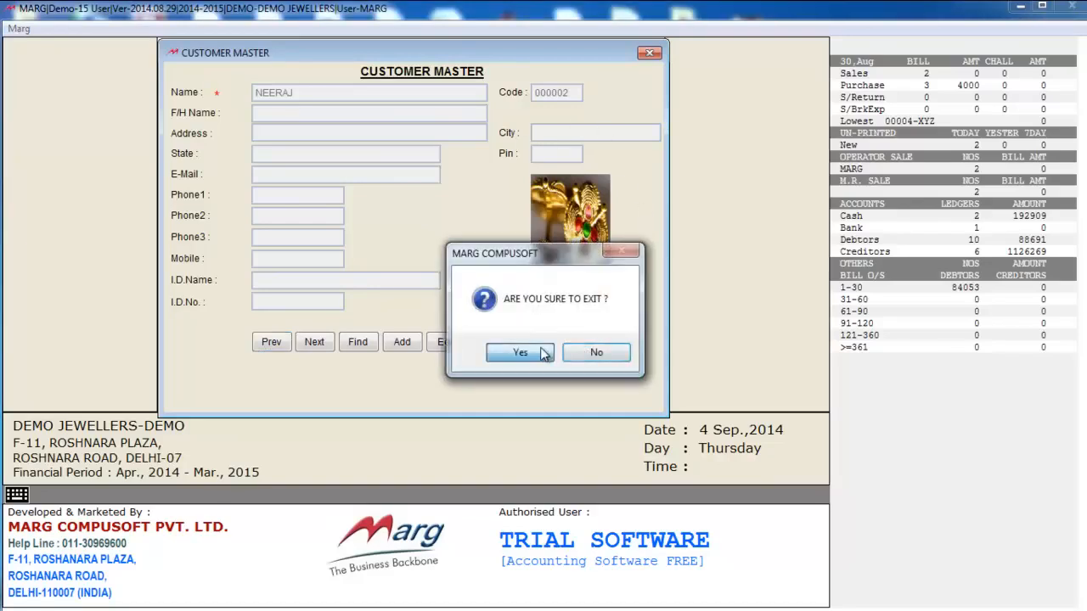
left_click(544, 353)
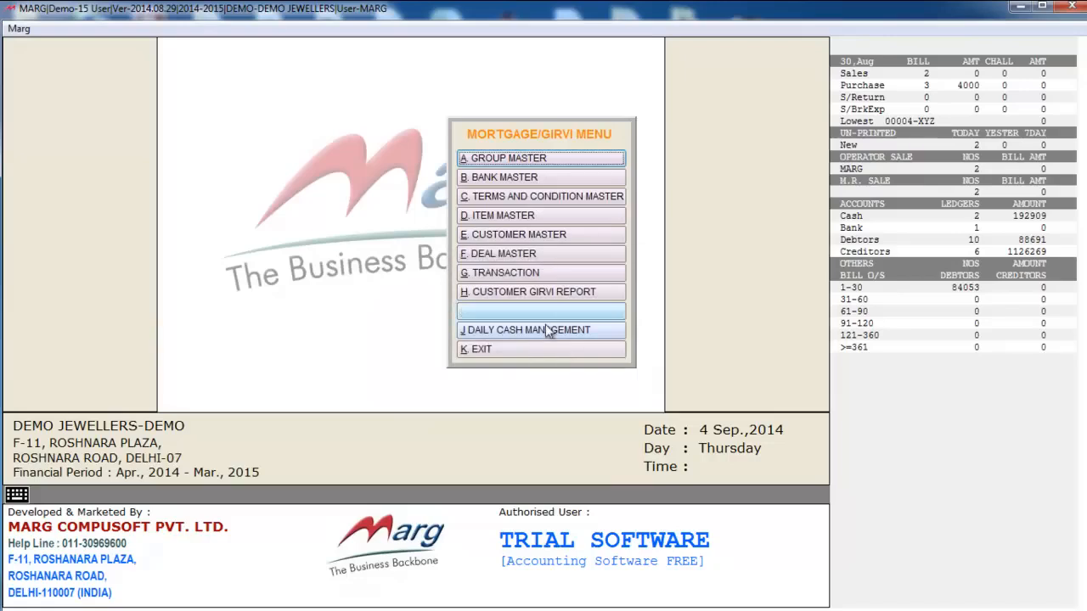
left_click(511, 255)
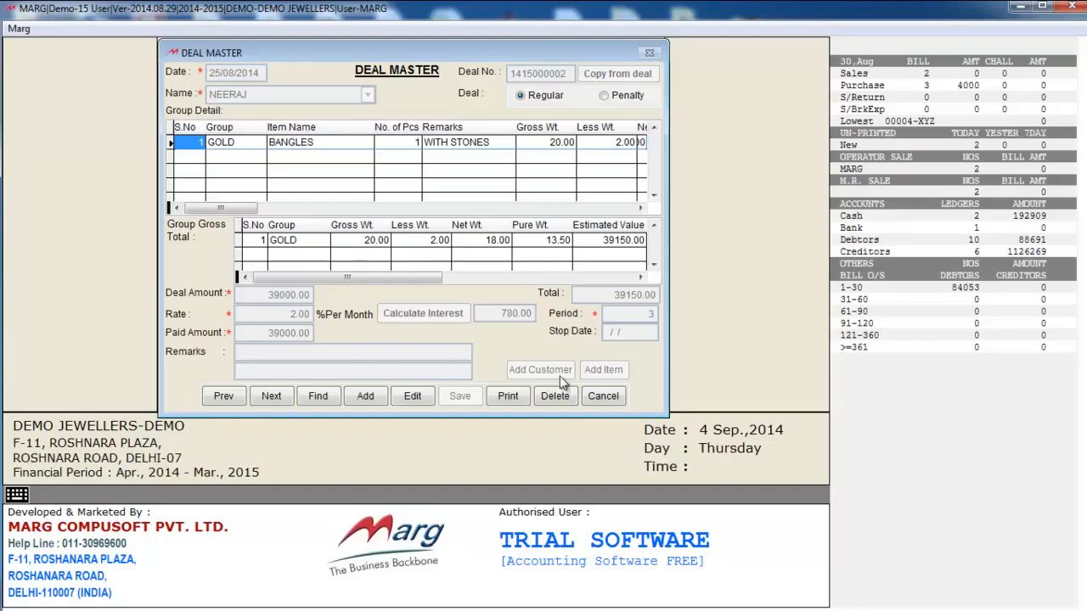
left_click(603, 399)
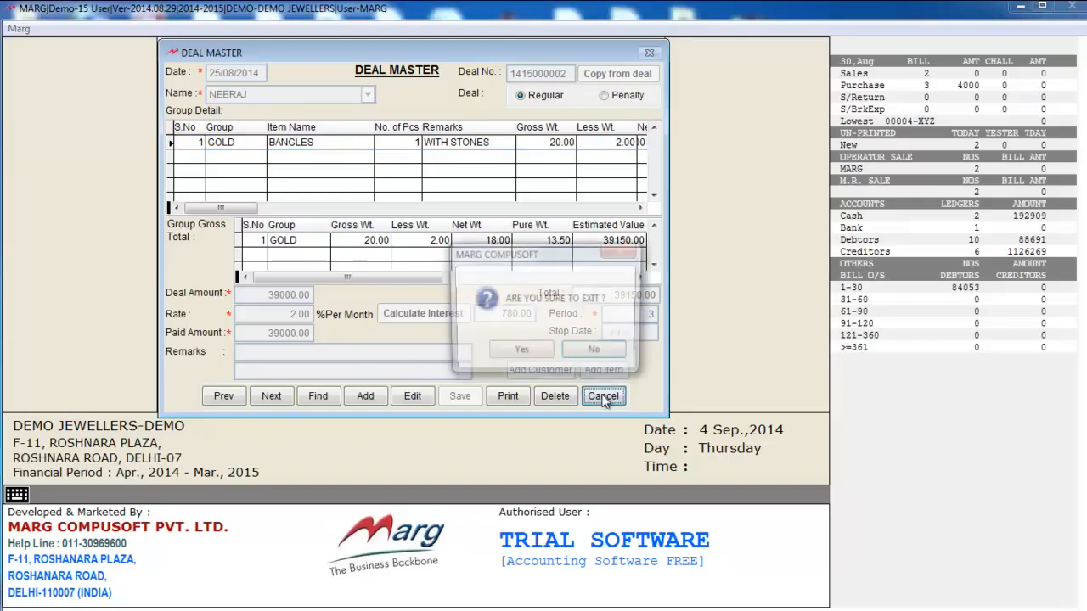
left_click(519, 352)
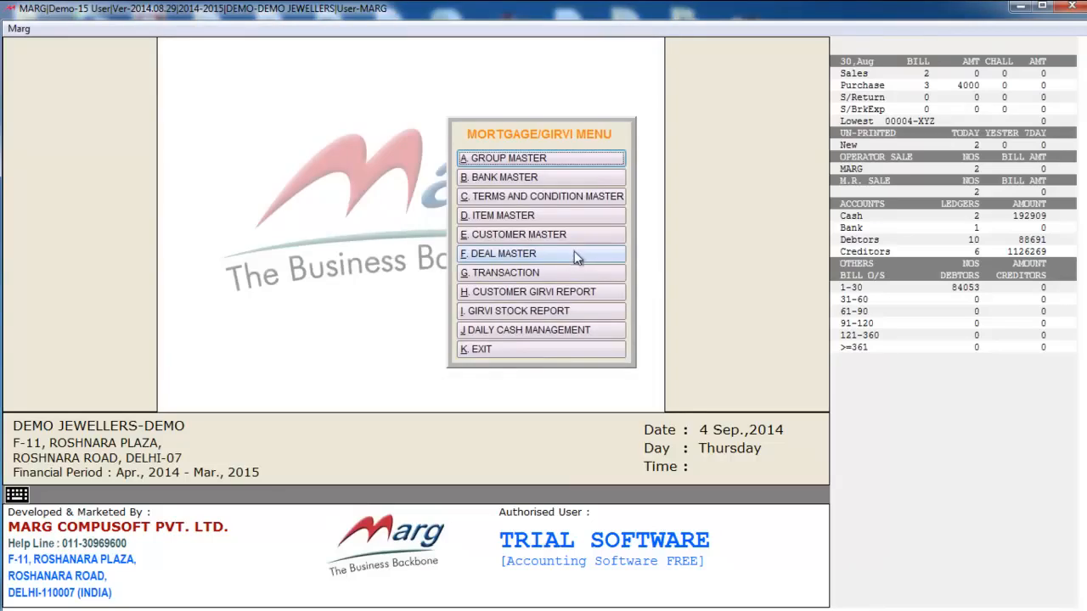
Step: Review the interest and payment fields of the mortgage module's Transaction form, and close it
left_click(512, 276)
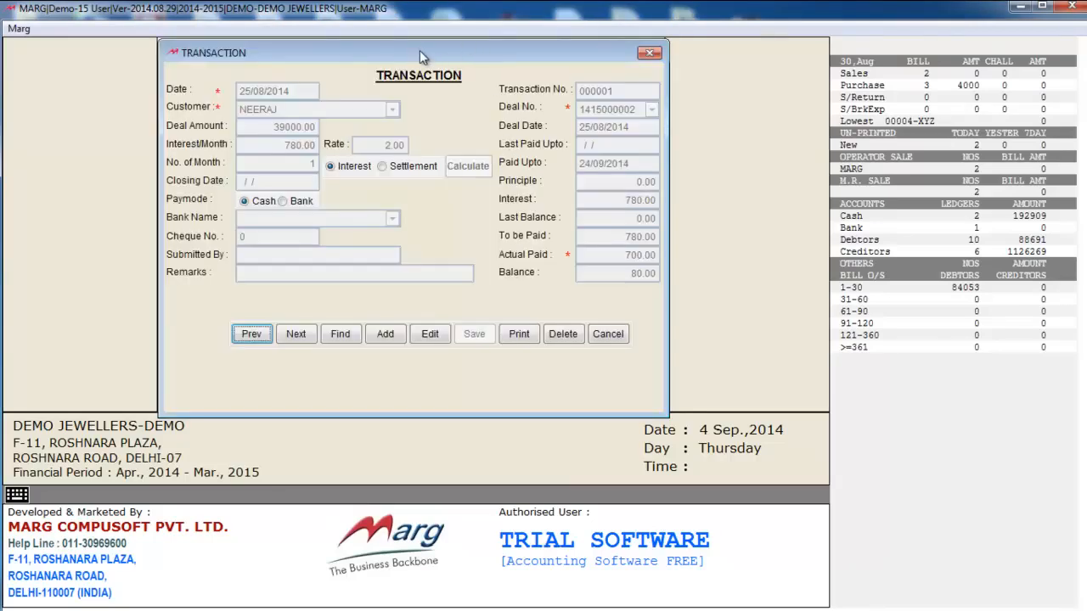
left_click_drag(347, 54, 349, 69)
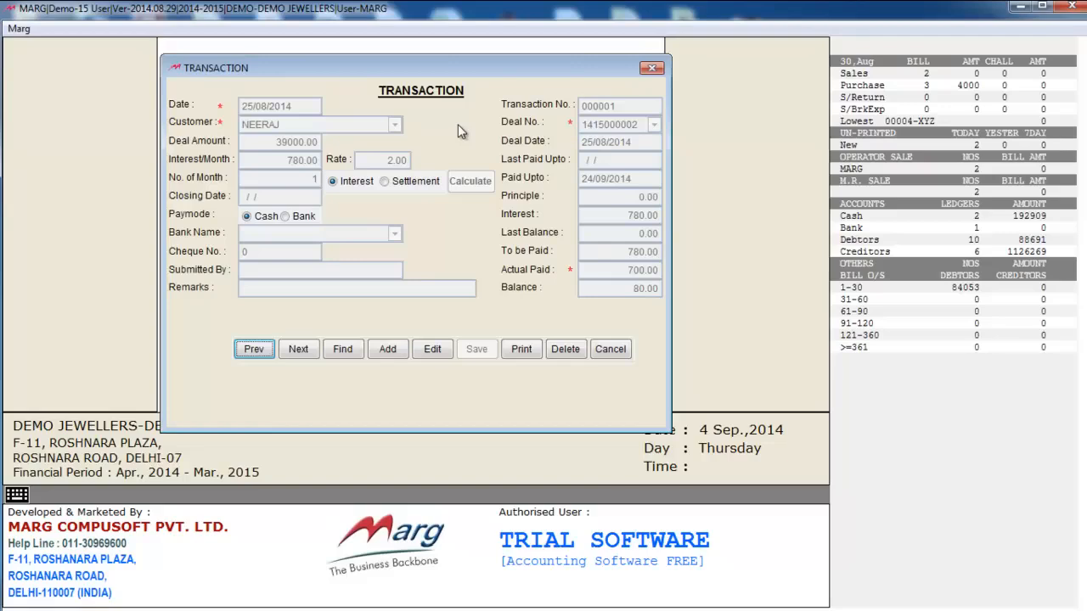
key("Escape")
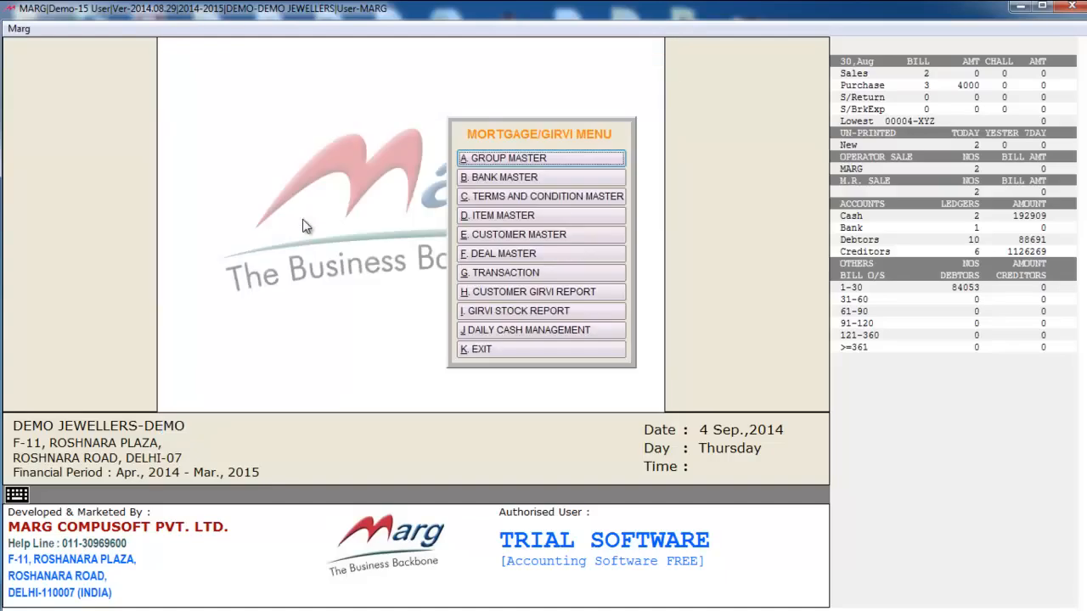
Step: View the customer-wise Customer Girvi Report of unsettled deals for the listed customer through to its end, and close it
left_click(535, 295)
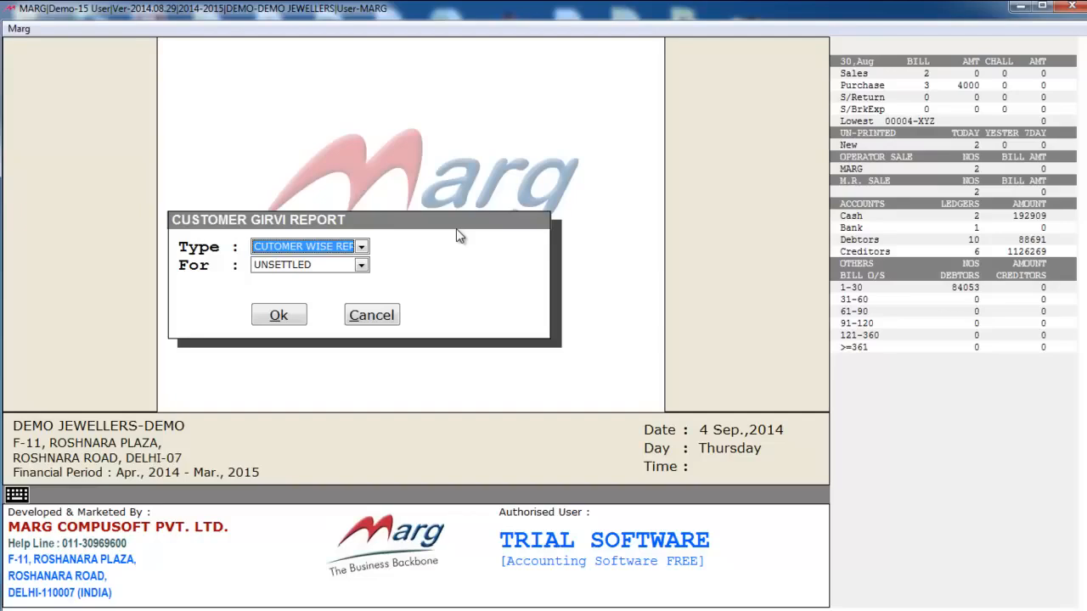
key("Return")
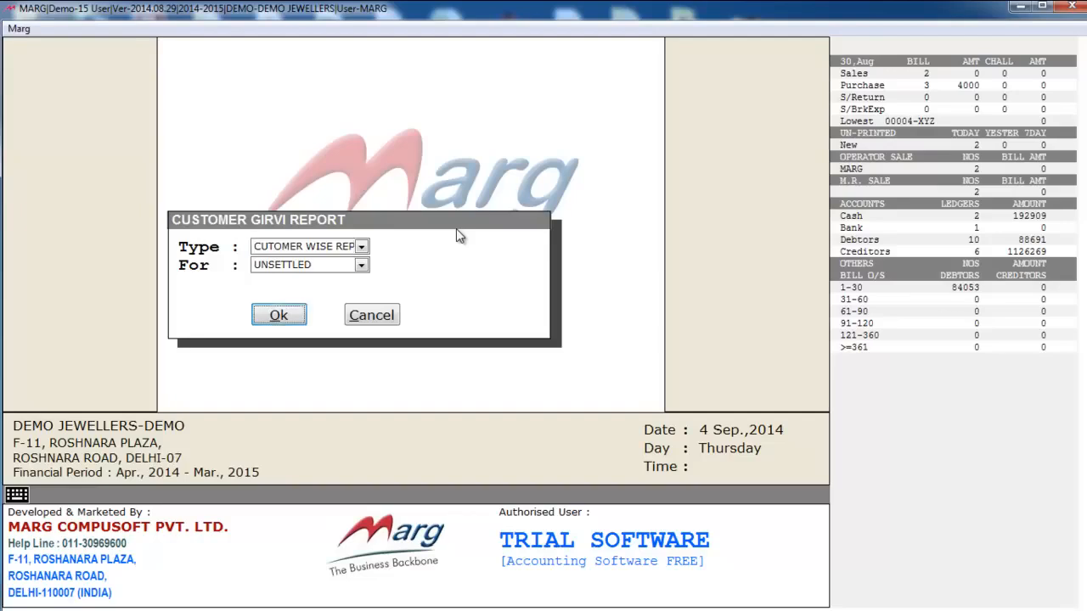
key("Return")
key("Return")
key("Return")
key("Return")
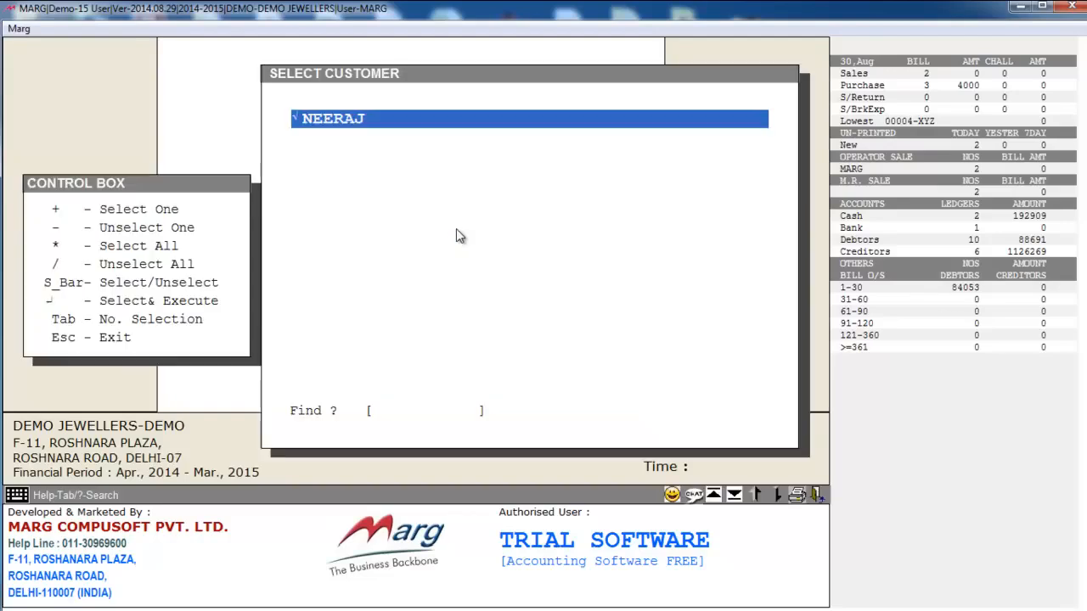
key("Return")
key("Right")
key("Down")
key("Down")
key("Down")
key("Down")
key("Down")
key("Down")
key("Down")
key("Down")
key("Down")
key("Down")
key("Down")
key("Down")
key("Down")
key("Down")
key("Down")
key("Down")
key("Down")
key("Down")
key("Down")
key("Down")
key("Down")
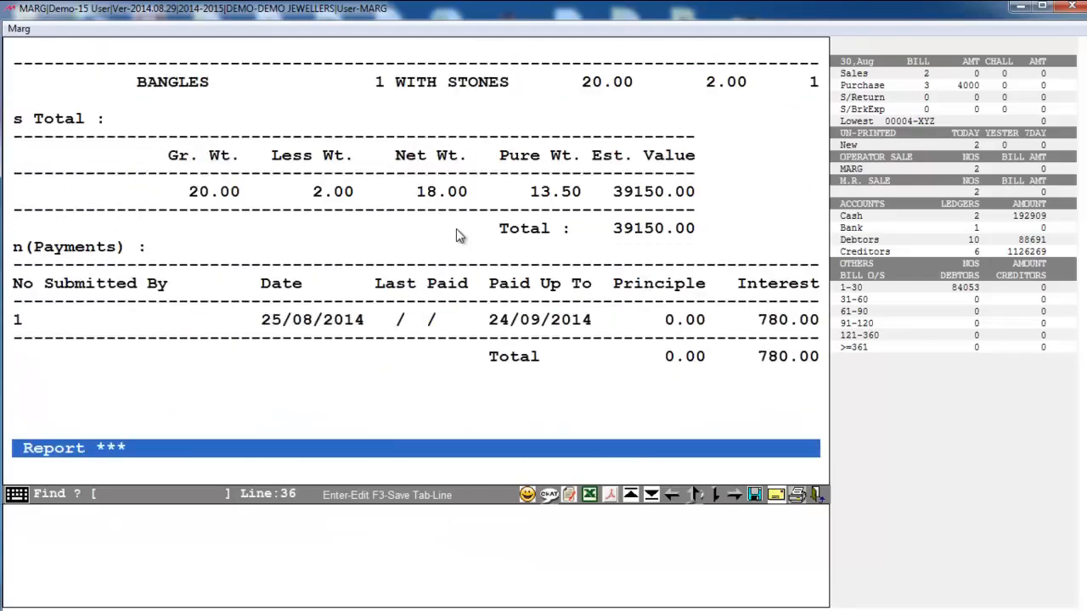
key("Left")
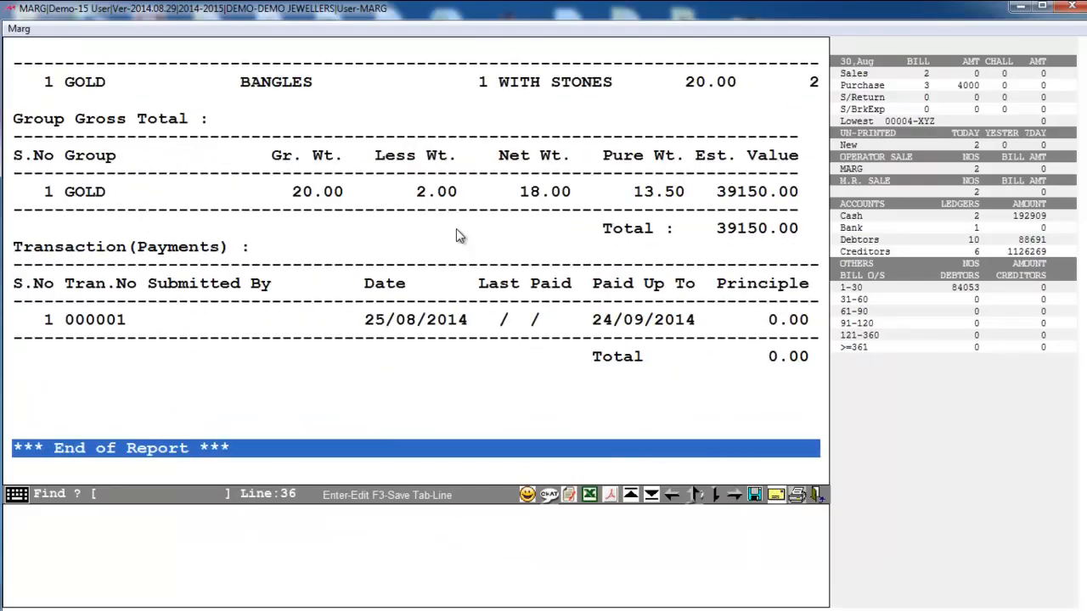
key("Escape")
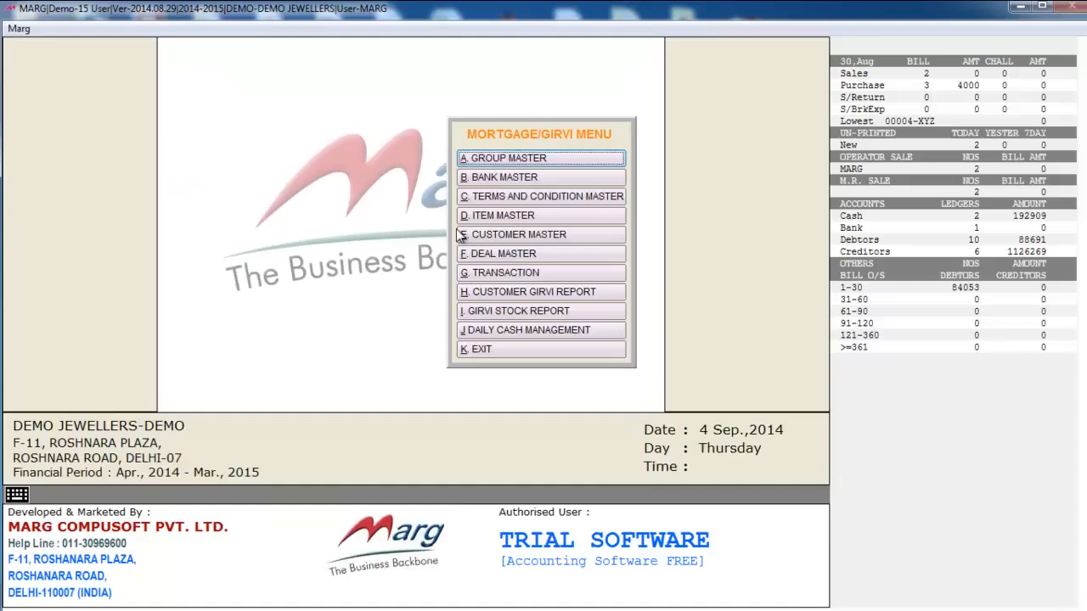
Step: View the Girvi Stock Report for the GOLD group from 01/04/2014 to 04/09/2014, examine all its columns, and close it
left_click(526, 315)
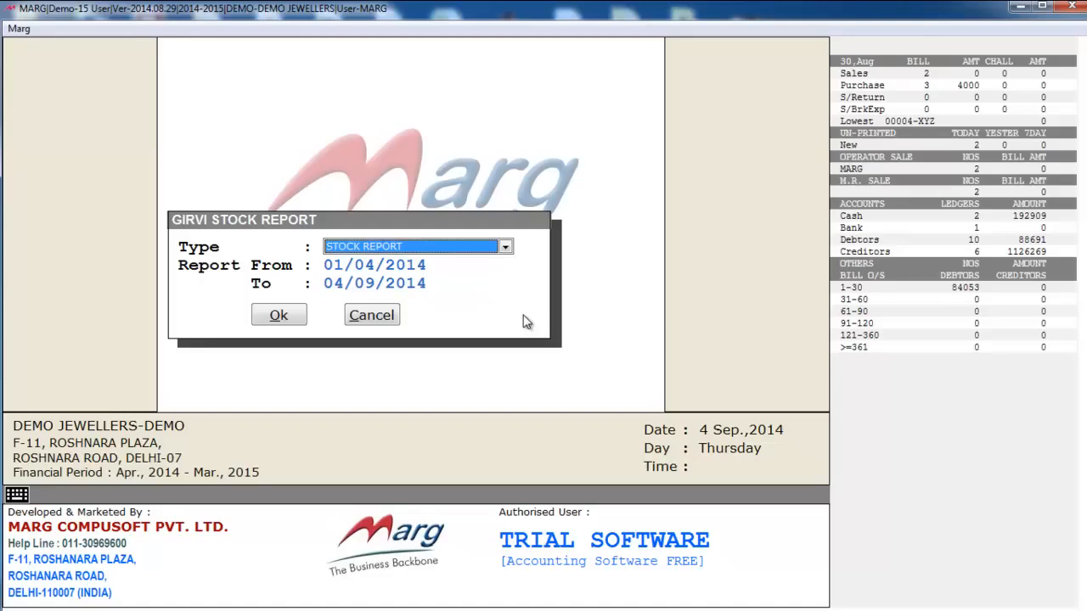
key("Return")
key("Return")
key("Return")
key("Return")
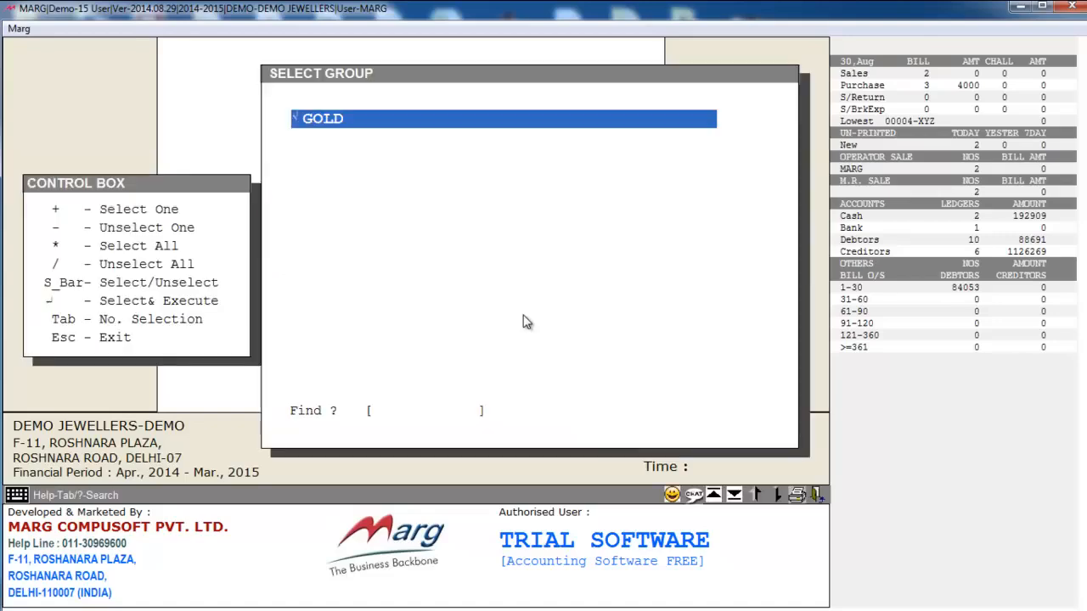
key("Return")
key("Return")
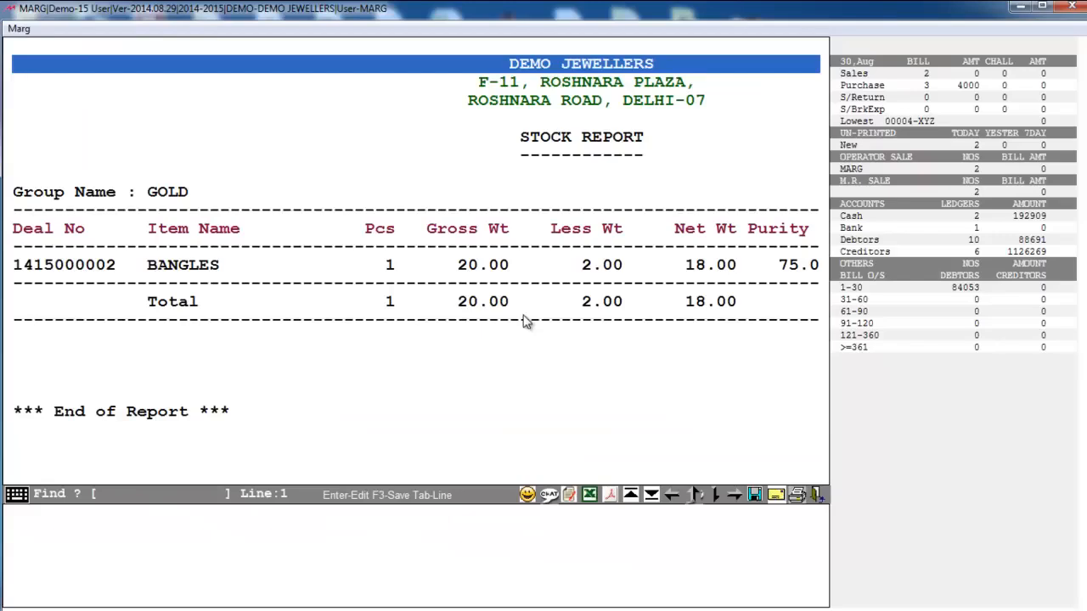
key("Right")
key("Right")
key("Right")
key("Right")
key("Right")
key("Escape")
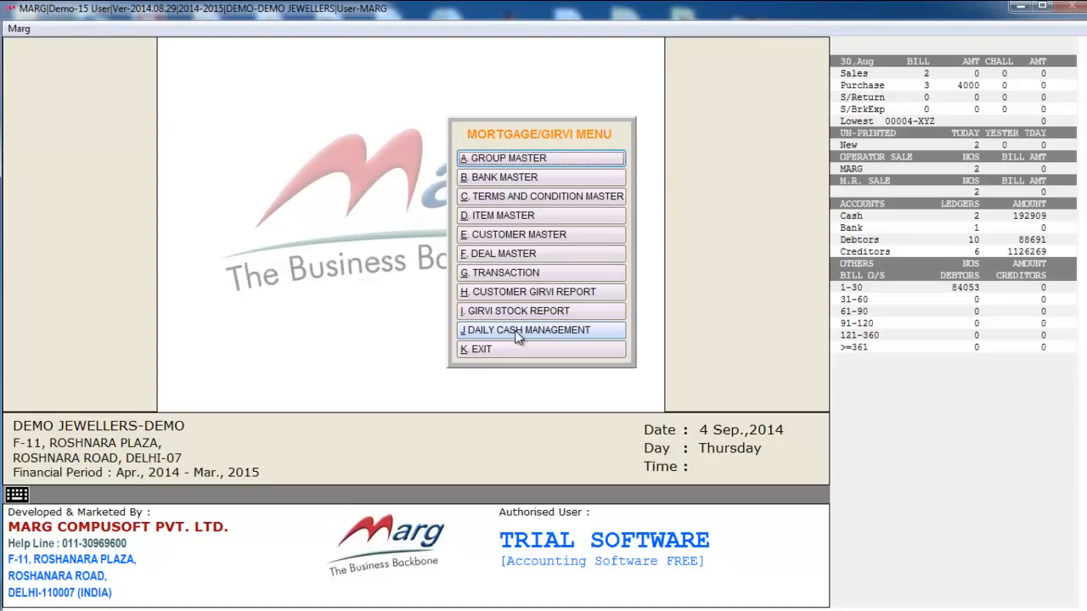
Step: View the Daily Cash Management report from 01/04/2014 to 04/09/2014 with type BOTH down to its summary, and exit the mortgage module
left_click(519, 337)
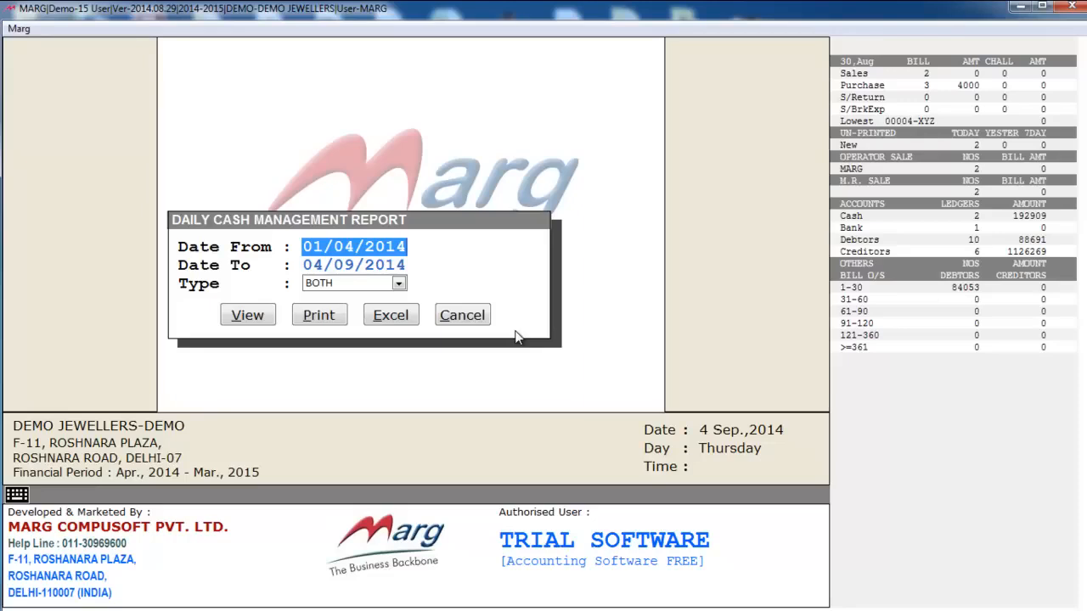
key("Return")
key("Return")
key("Return")
key("Return")
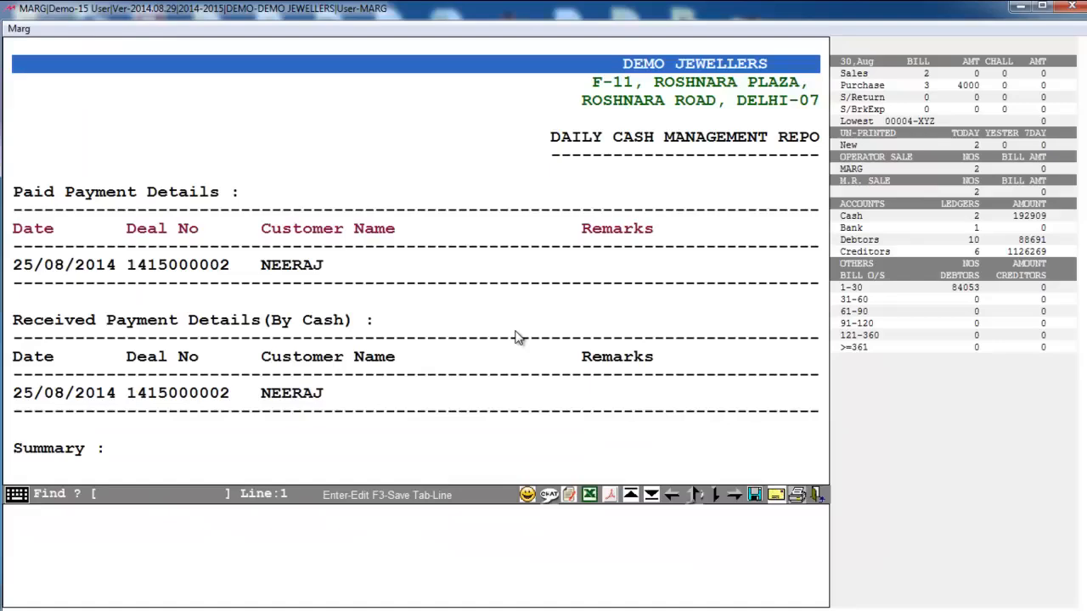
key("Down")
key("Down")
key("Down")
key("Down")
key("Down")
key("Down")
key("Down")
key("Down")
key("Down")
key("Down")
key("Down")
key("Down")
key("Down")
key("Down")
key("Down")
key("Down")
key("Down")
key("Down")
key("Down")
key("Down")
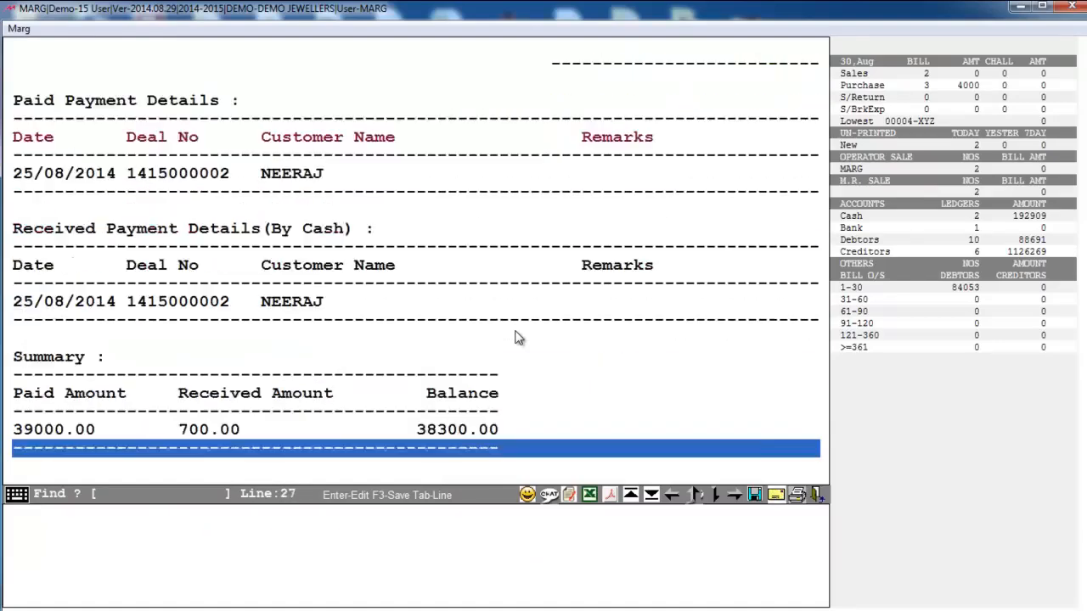
key("Escape")
key("Escape")
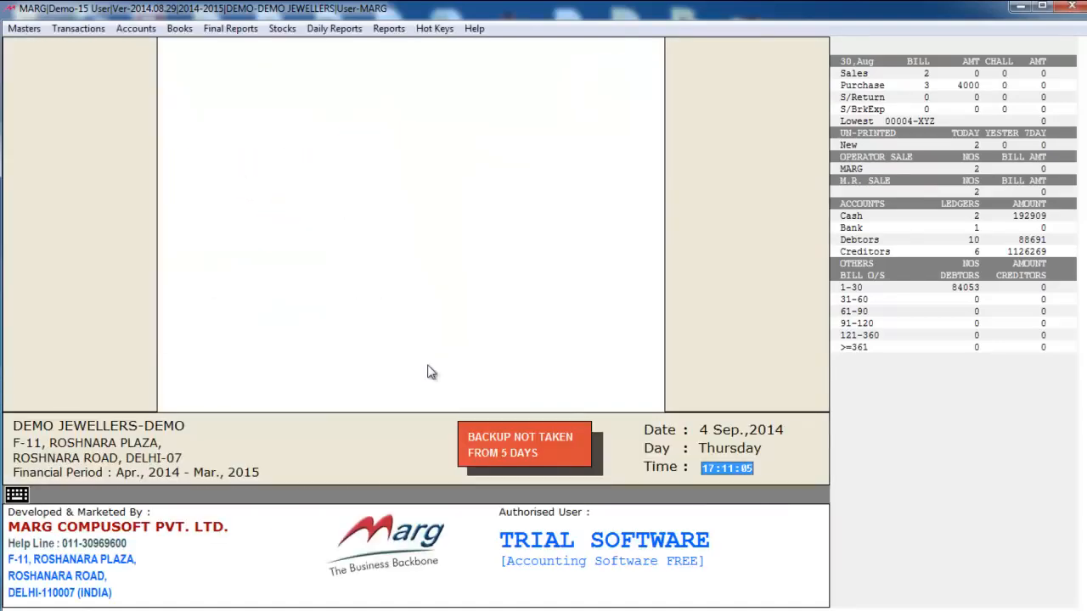